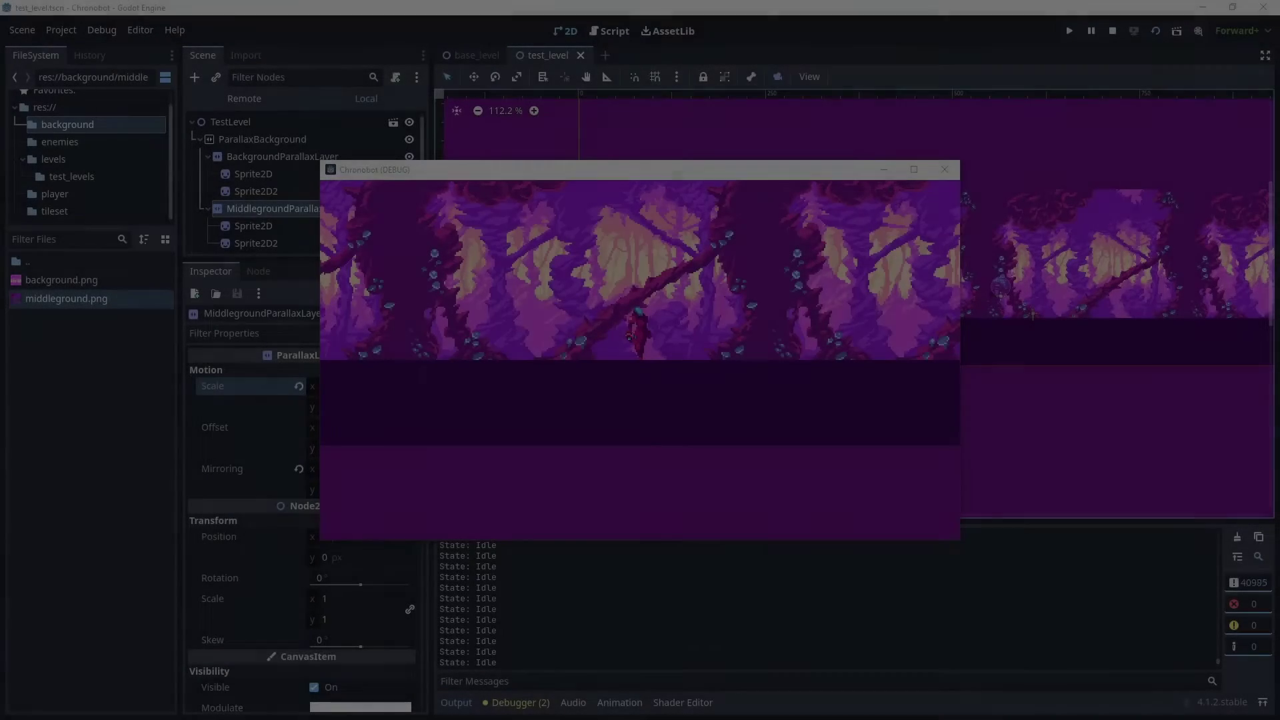
Run the character right through the test level to watch the forest parallax background scroll.
{"action": "key", "text": "Right"}
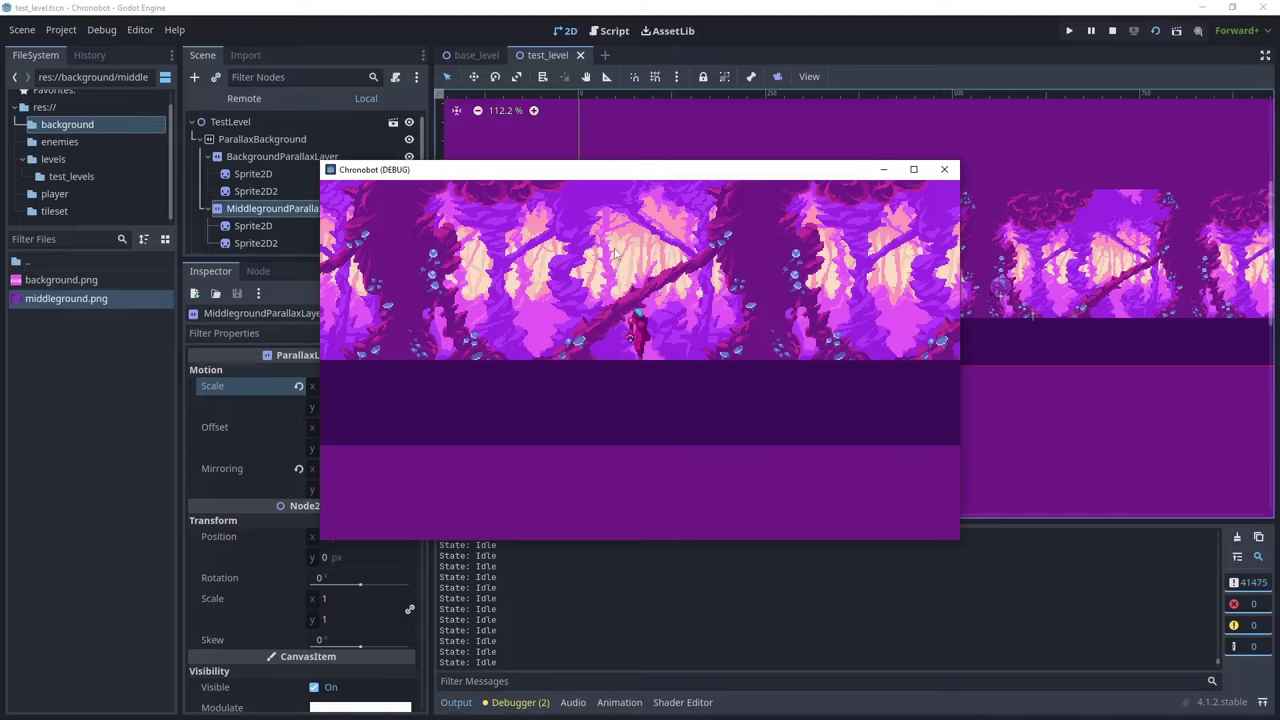
{"action": "key", "text": "Right"}
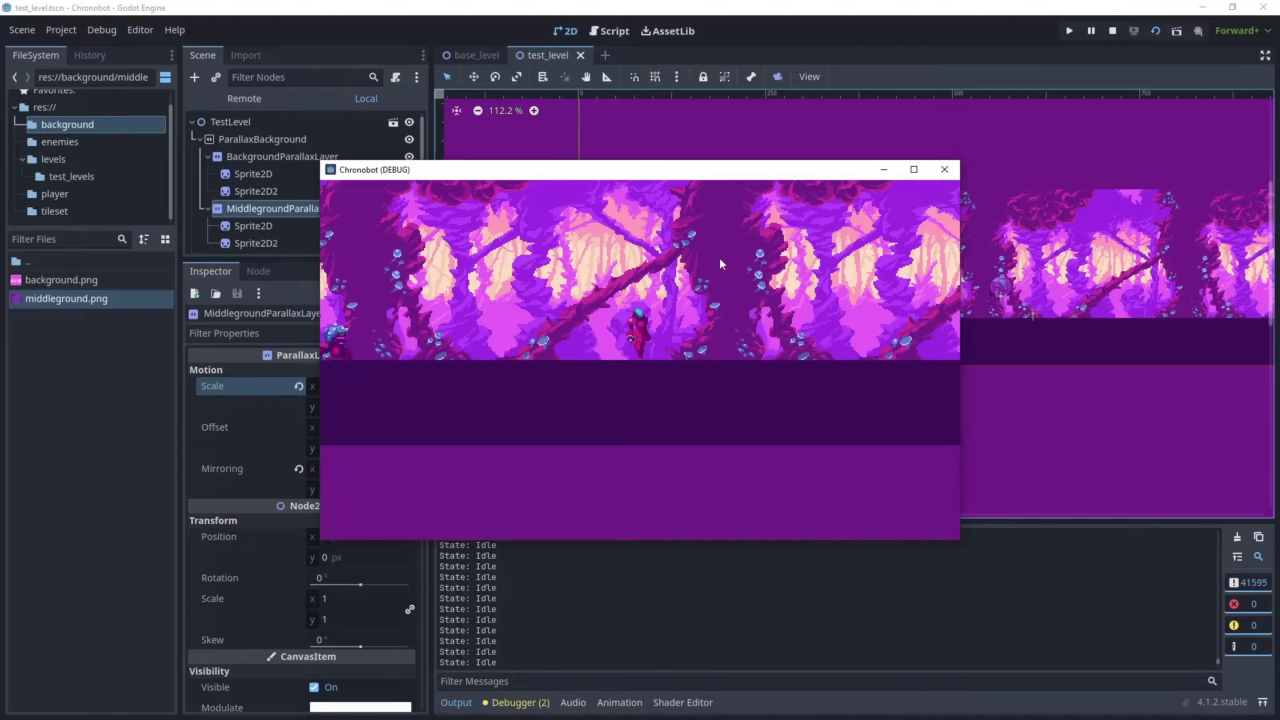
{"action": "key", "text": "Right"}
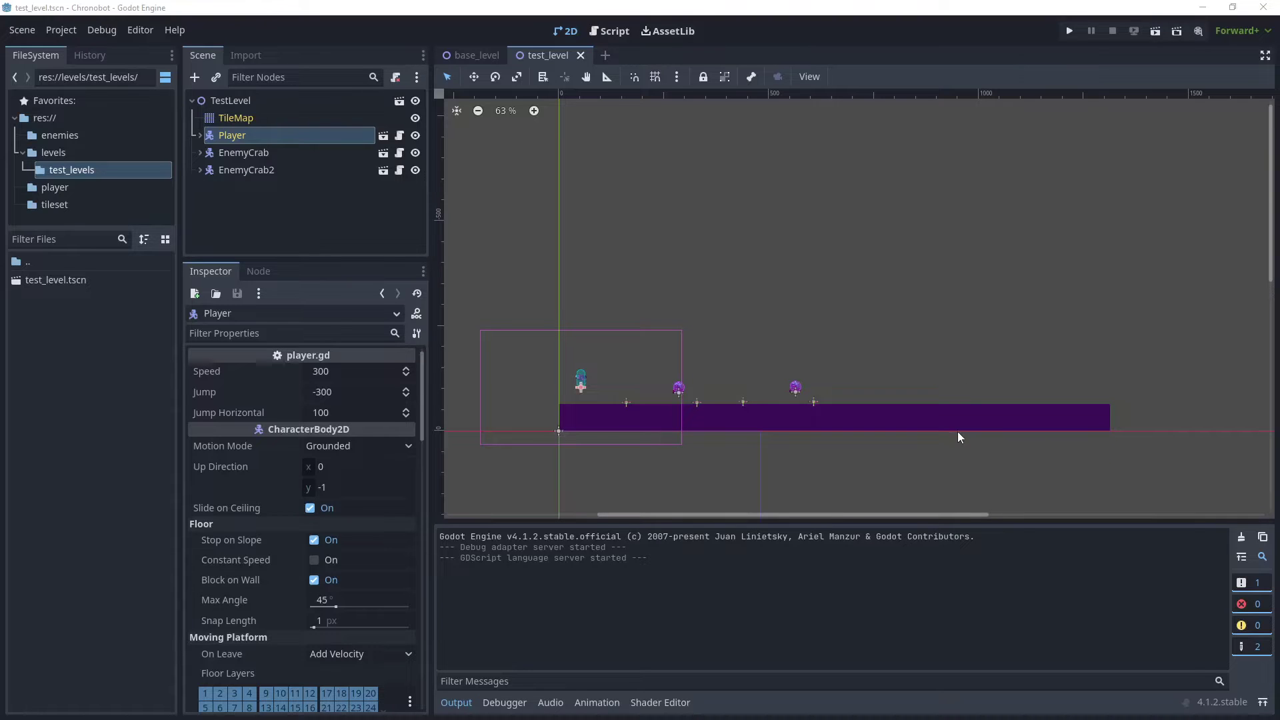
Select the TileMap, choose a ground tile and paint tiles at the platform's right end.
{"action": "left_click", "coordinate": [236, 118]}
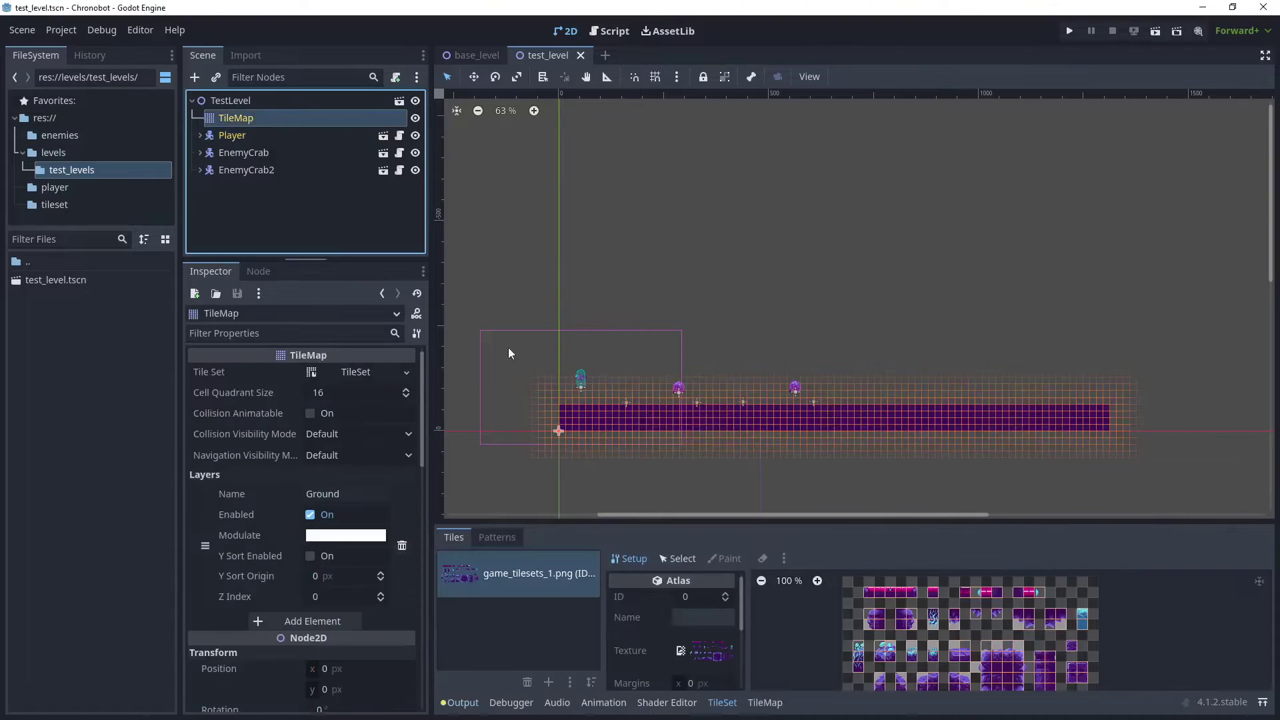
{"action": "left_click", "coordinate": [1006, 668]}
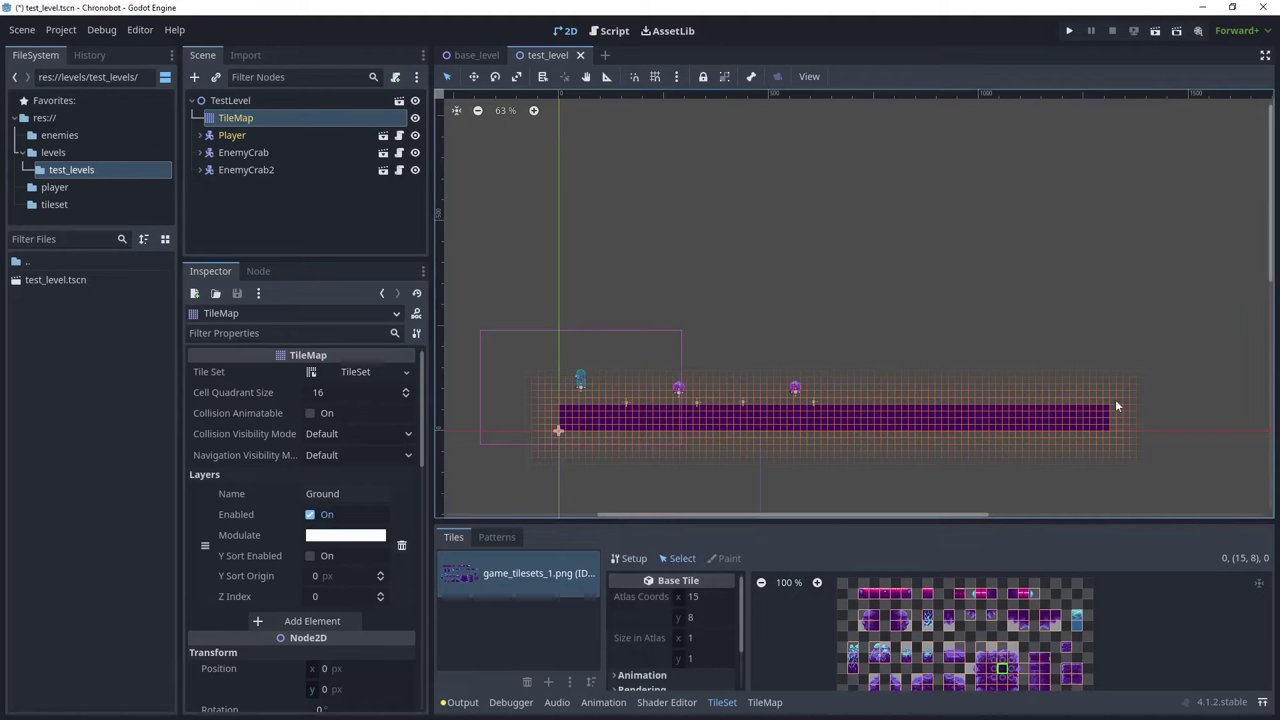
{"action": "left_click", "coordinate": [765, 702]}
{"action": "left_click", "coordinate": [935, 658]}
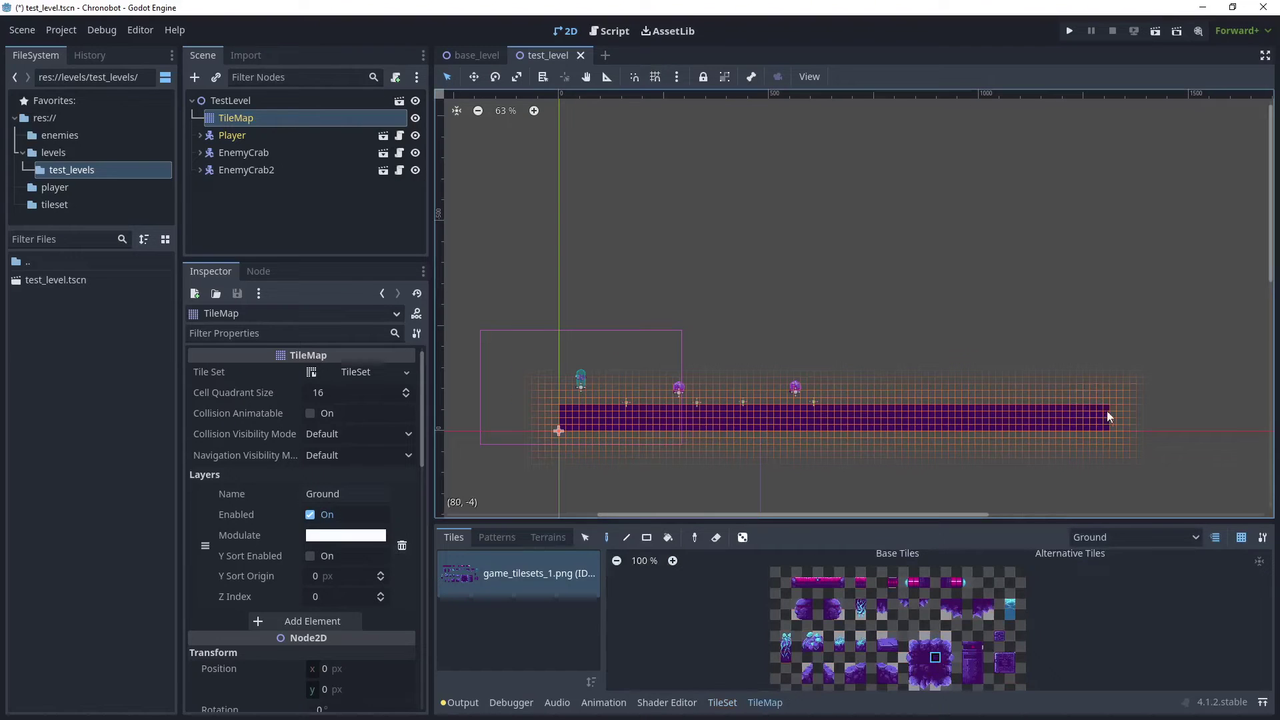
{"action": "left_click_drag", "start_coordinate": [1110, 408], "coordinate": [1136, 426]}
Extend the purple platform rightward with a rectangle of tiles, then bring up the layer images folder.
{"action": "left_click", "coordinate": [646, 537]}
{"action": "mouse_move", "coordinate": [1113, 409]}
{"action": "left_mouse_down"}
{"action": "mouse_move", "coordinate": [1119, 422]}
{"action": "mouse_move", "coordinate": [1173, 418]}
{"action": "mouse_move", "coordinate": [1222, 393]}
{"action": "left_mouse_up"}
{"action": "scroll", "coordinate": [1194, 406], "scroll_direction": "down", "scroll_amount": 1}
{"action": "scroll", "coordinate": [866, 391], "scroll_direction": "down", "scroll_amount": 1}
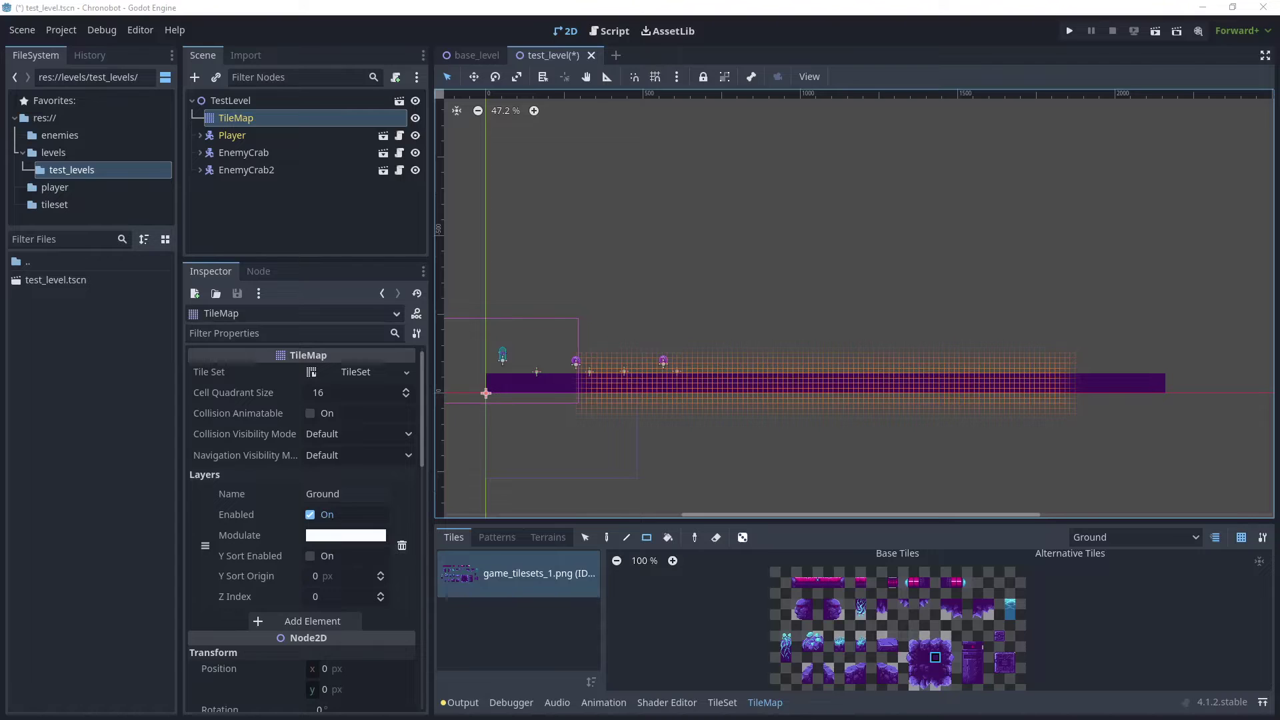
{"action": "key", "text": "alt+Tab"}
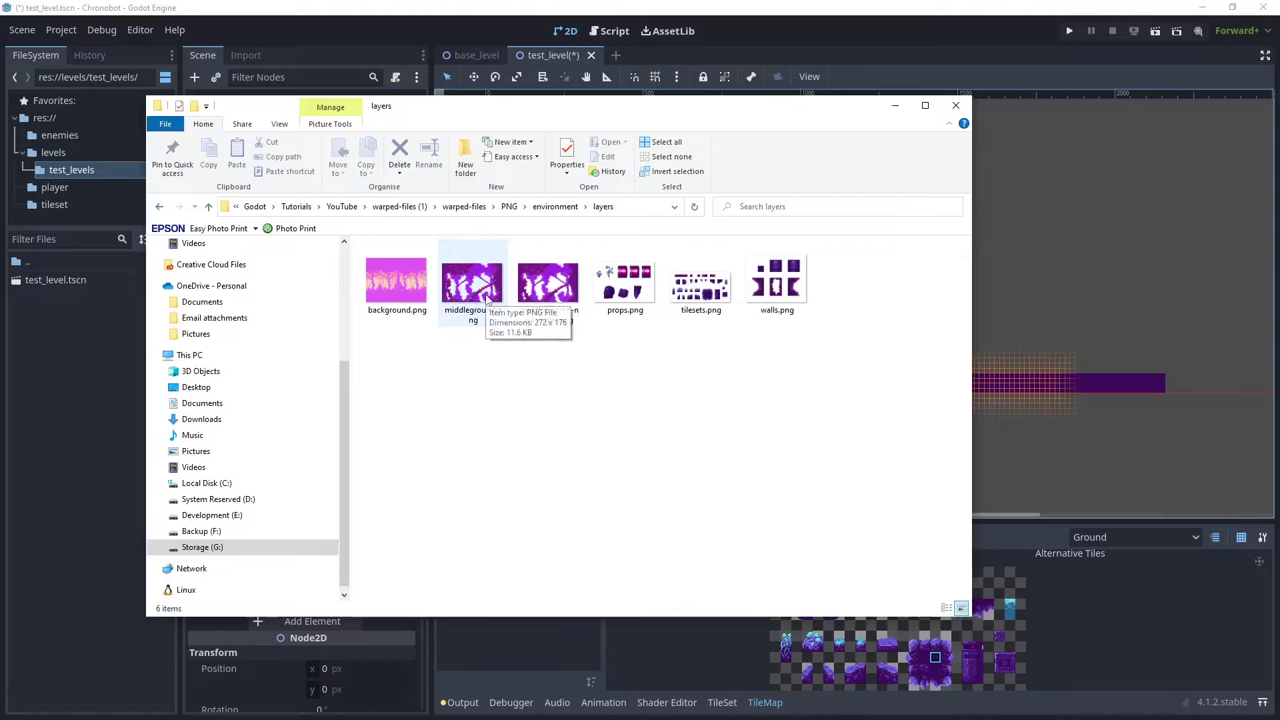
Create a new 'background' folder under res:// and open it.
{"action": "left_click_drag", "start_coordinate": [487, 298], "coordinate": [71, 438]}
{"action": "right_click", "coordinate": [71, 438]}
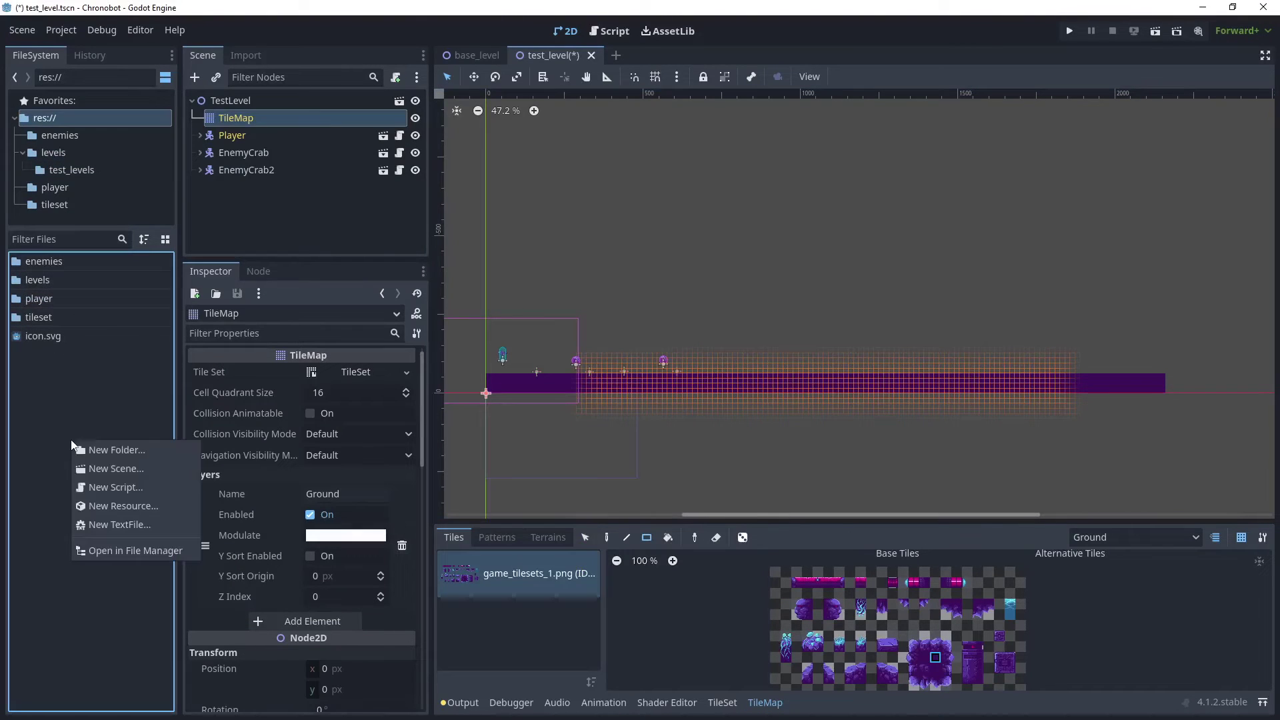
{"action": "left_click", "coordinate": [119, 447]}
{"action": "type", "text": "background"}
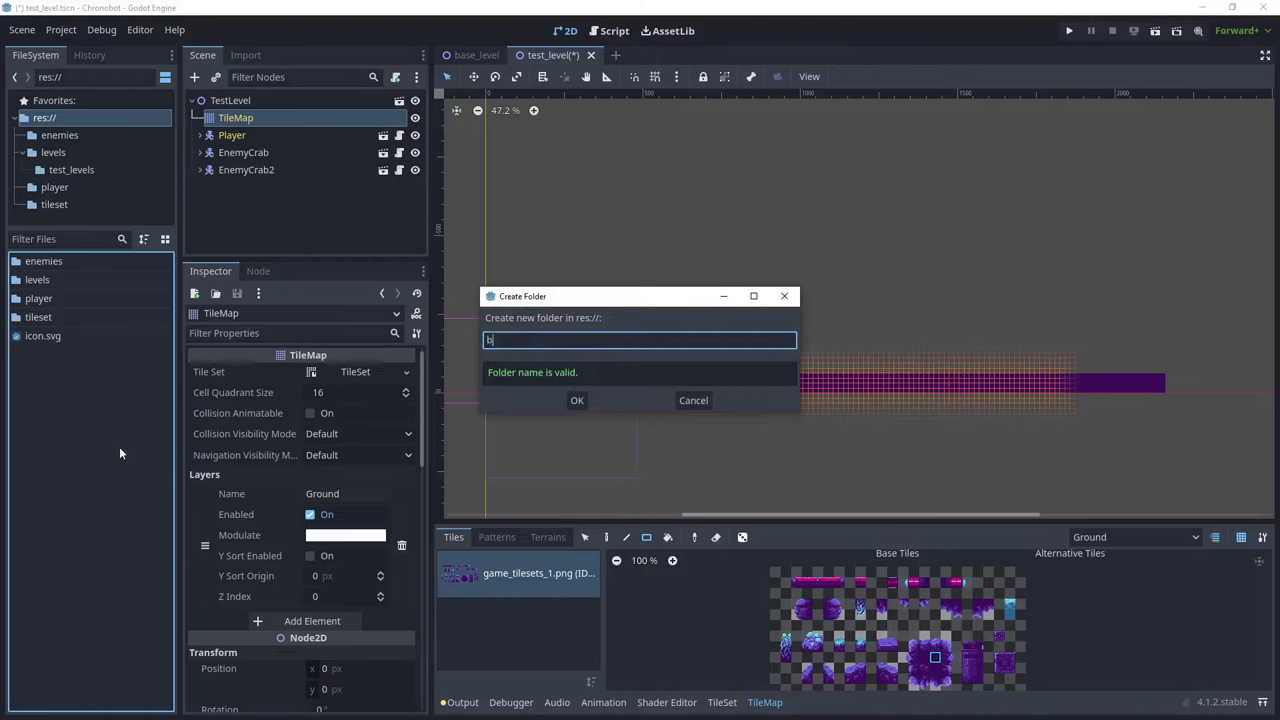
{"action": "key", "text": "Return"}
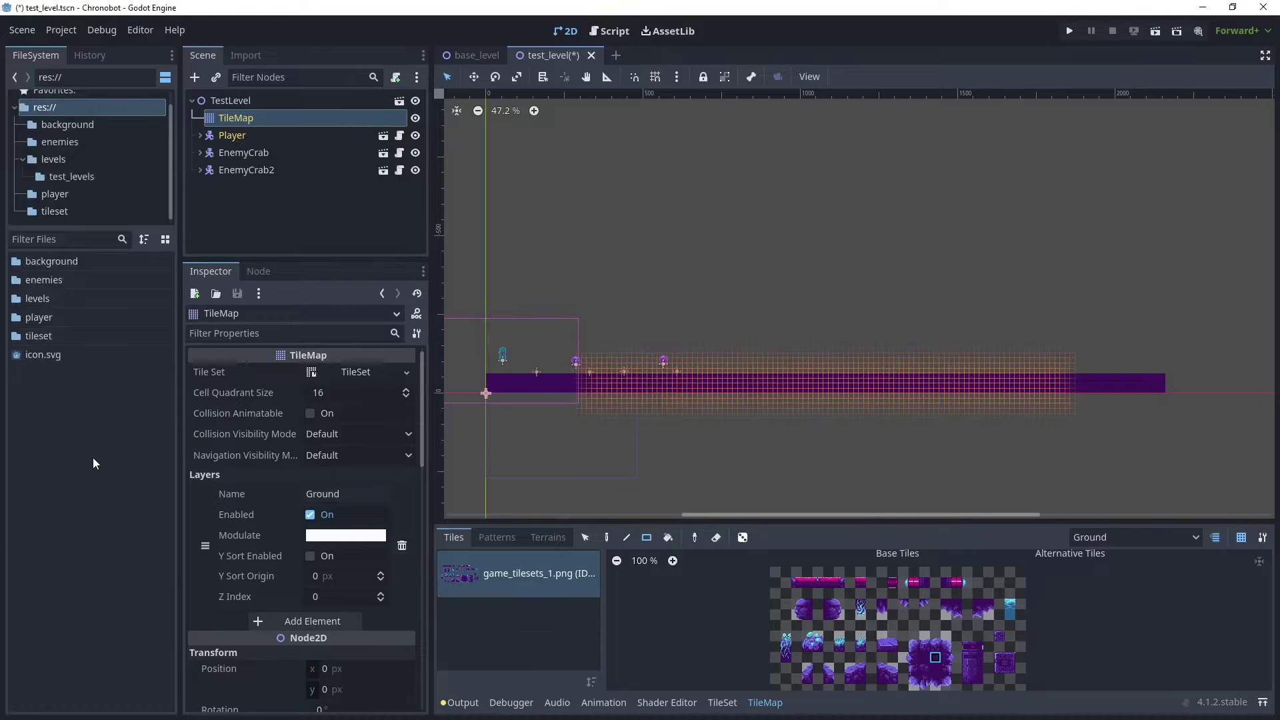
{"action": "double_click", "coordinate": [76, 262]}
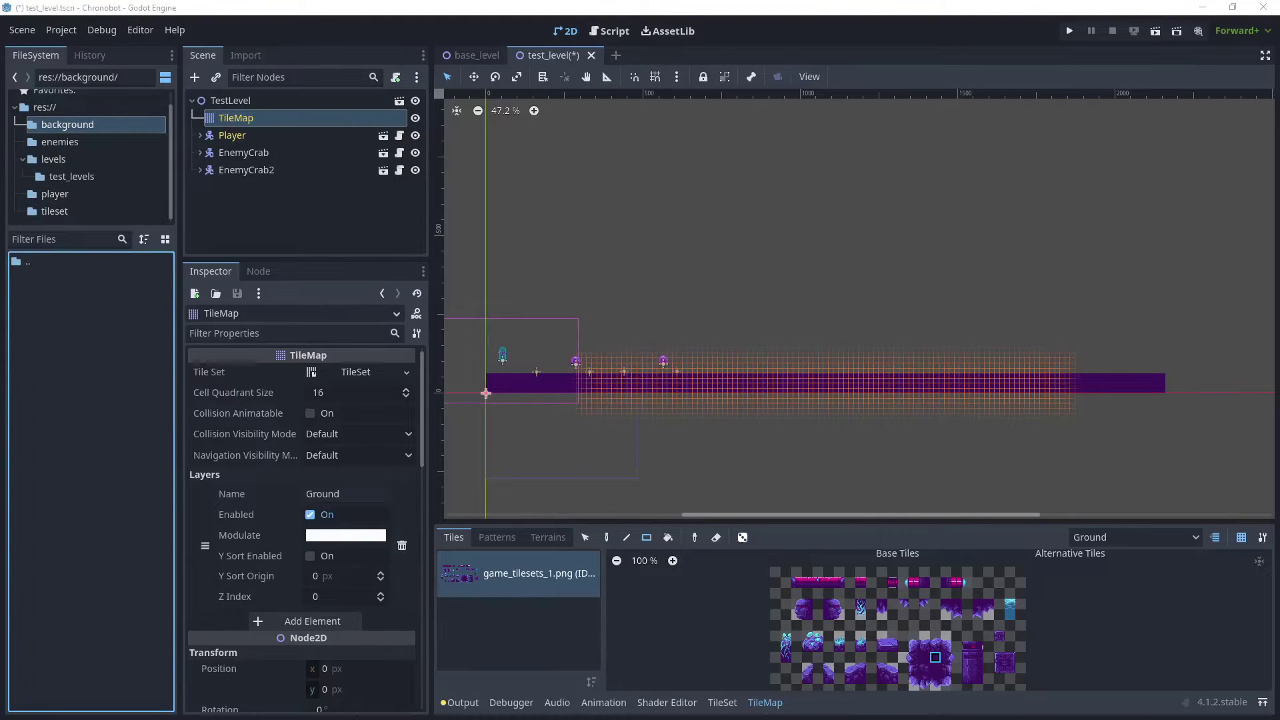
Copy background.png and middleground.png from Explorer into the background folder.
{"action": "key", "text": "alt+Tab"}
{"action": "left_click_drag", "start_coordinate": [417, 117], "coordinate": [711, 112]}
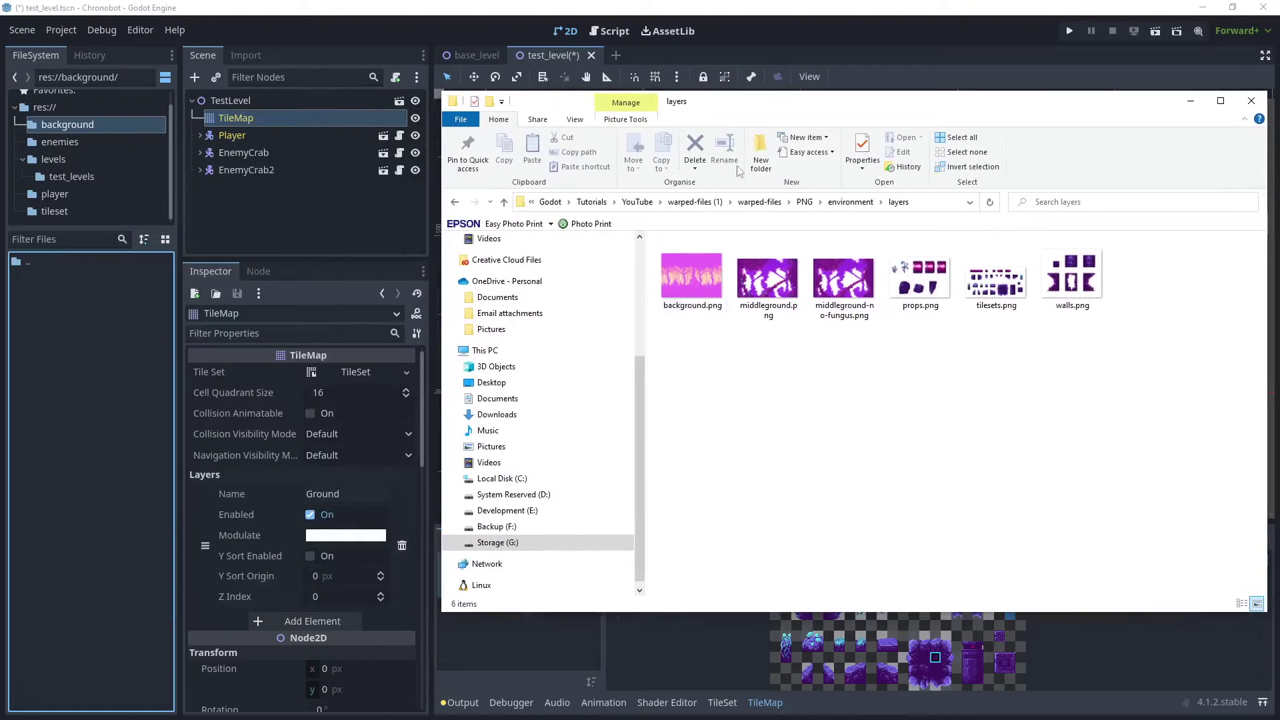
{"action": "left_click", "coordinate": [687, 280]}
{"action": "left_click", "coordinate": [768, 277], "text": "ctrl"}
{"action": "left_click_drag", "start_coordinate": [694, 283], "coordinate": [82, 340]}
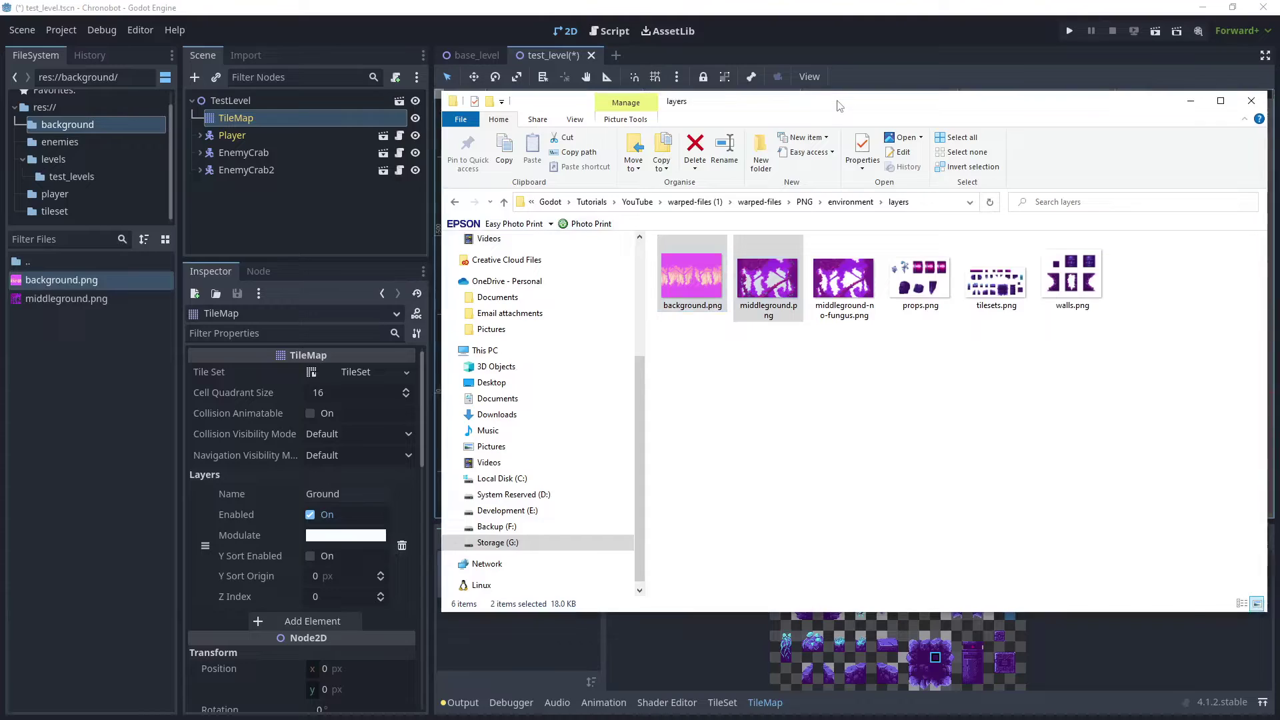
{"action": "left_click", "coordinate": [1190, 100]}
Add a ParallaxBackground child to TestLevel and move it above the TileMap.
{"action": "right_click", "coordinate": [238, 99]}
{"action": "left_click", "coordinate": [291, 110]}
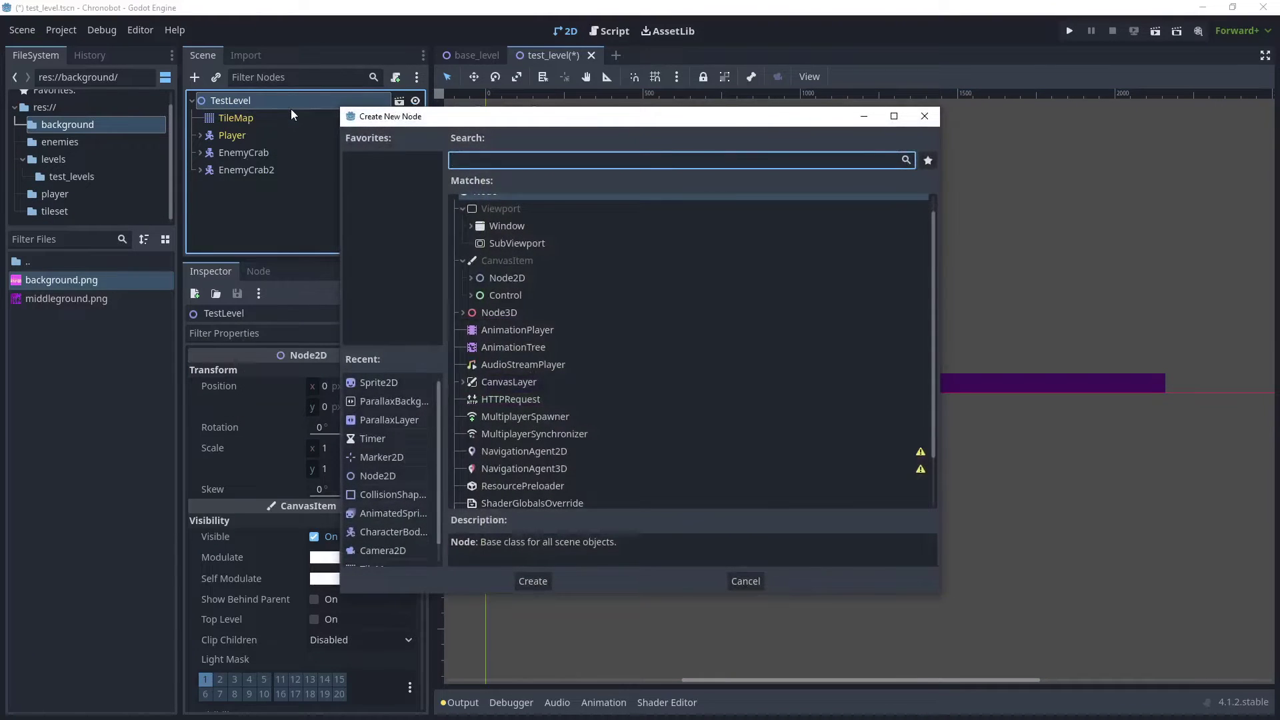
{"action": "type", "text": "bac"}
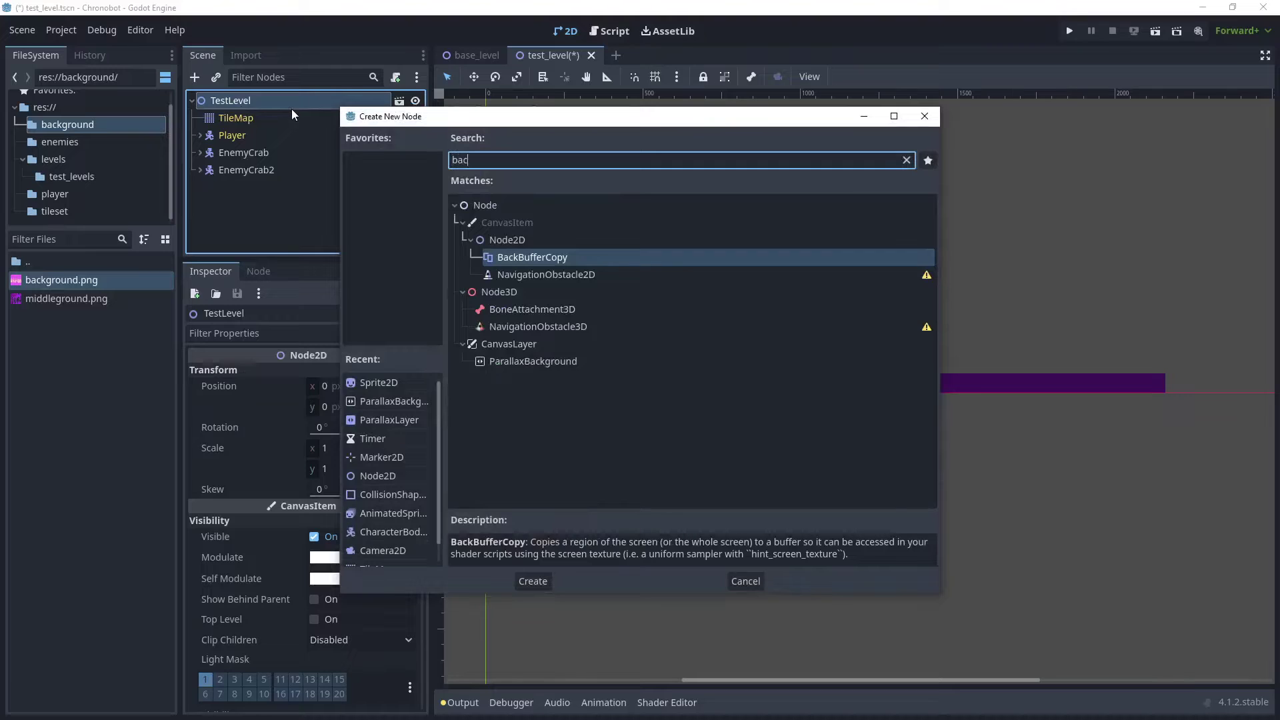
{"action": "key", "text": "Down"}
{"action": "key", "text": "Down"}
{"action": "key", "text": "Down"}
{"action": "key", "text": "Down"}
{"action": "key", "text": "Down"}
{"action": "key", "text": "Down"}
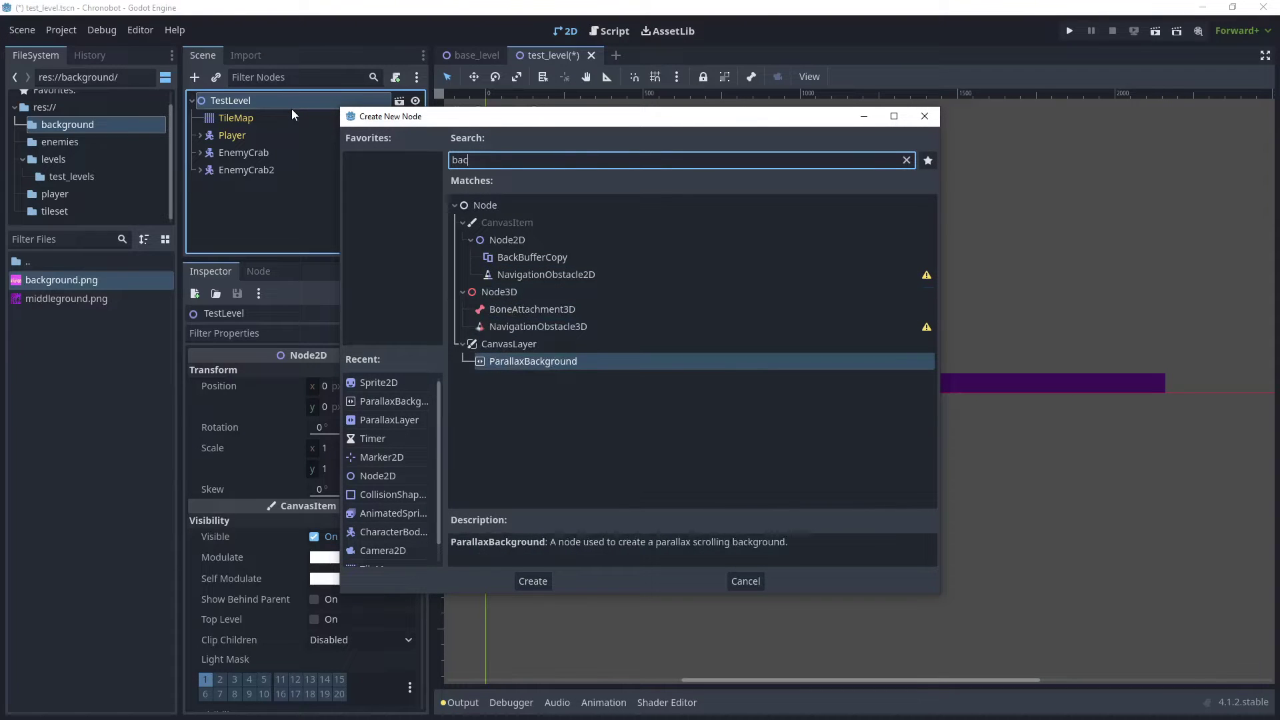
{"action": "key", "text": "Return"}
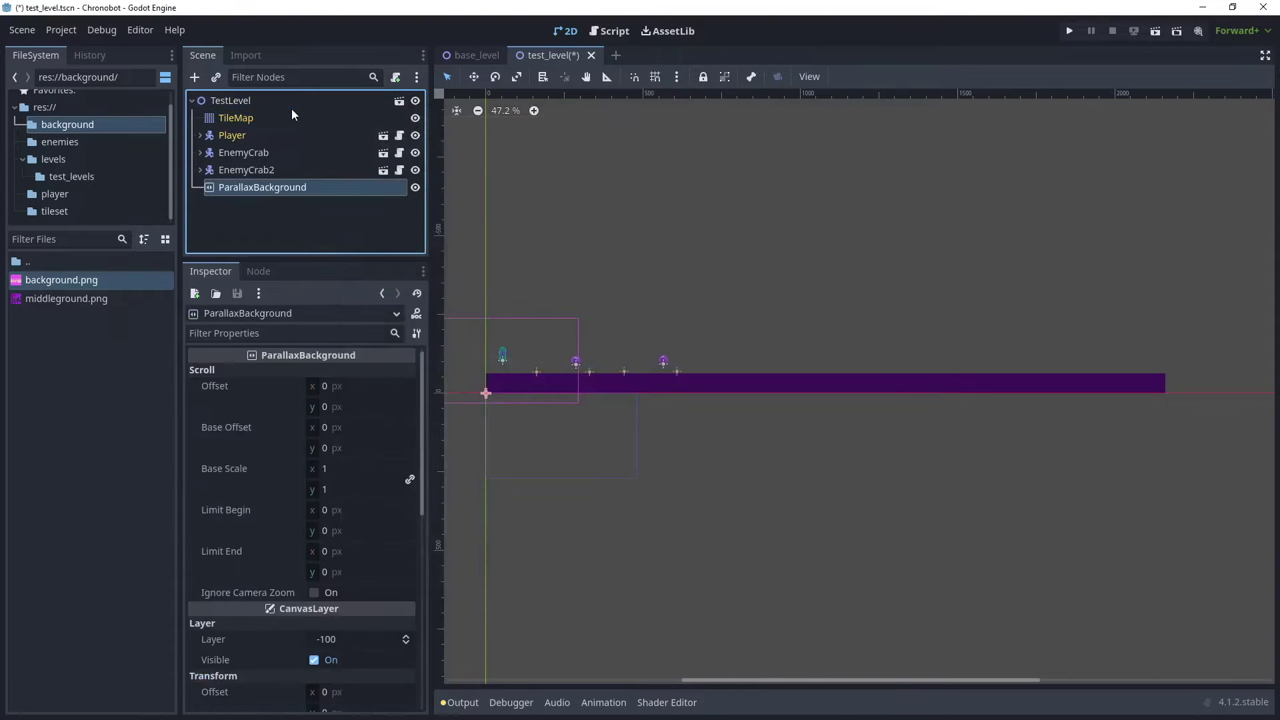
{"action": "left_click_drag", "start_coordinate": [238, 187], "coordinate": [253, 112]}
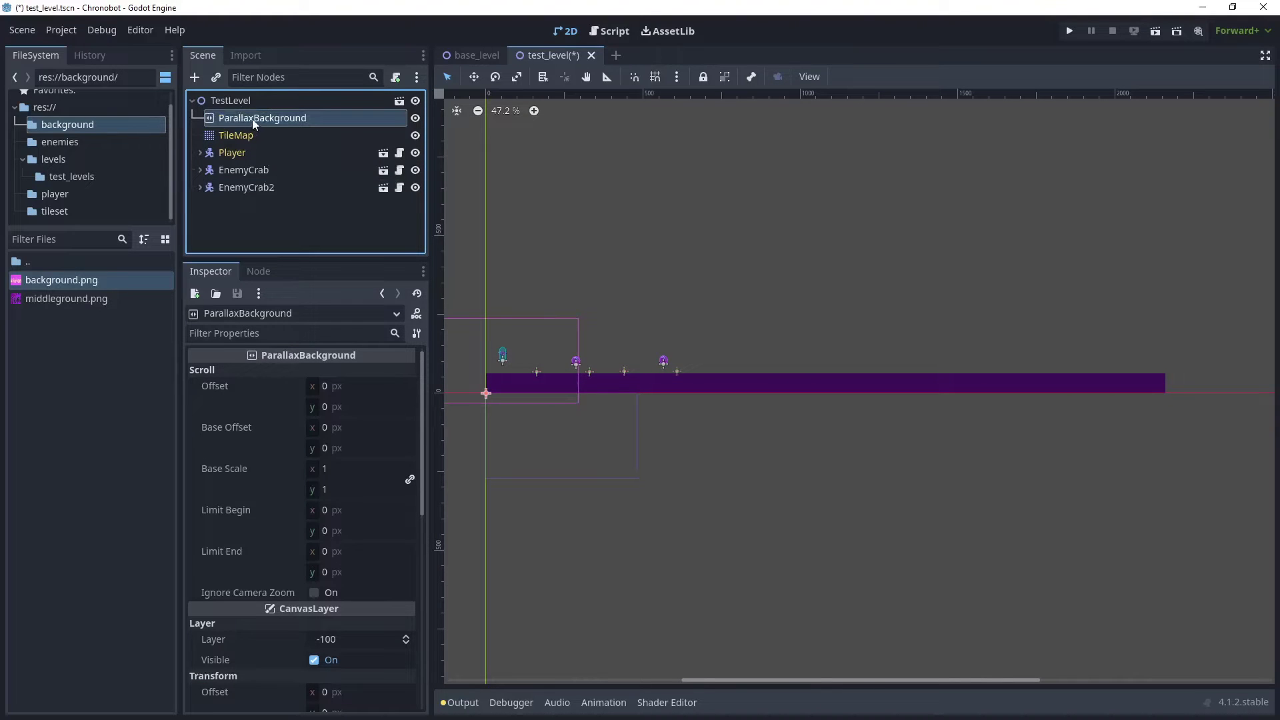
Add a ParallaxLayer node under the ParallaxBackground.
{"action": "right_click", "coordinate": [252, 118]}
{"action": "left_click", "coordinate": [297, 126]}
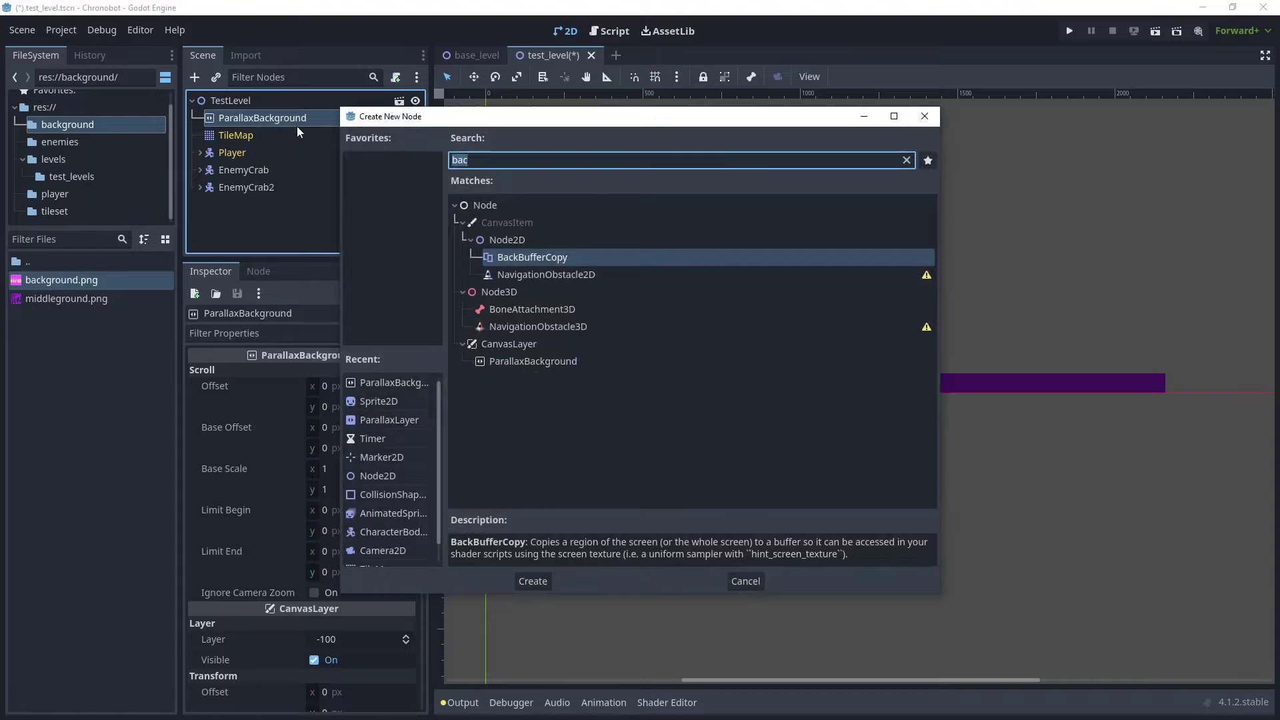
{"action": "type", "text": "para"}
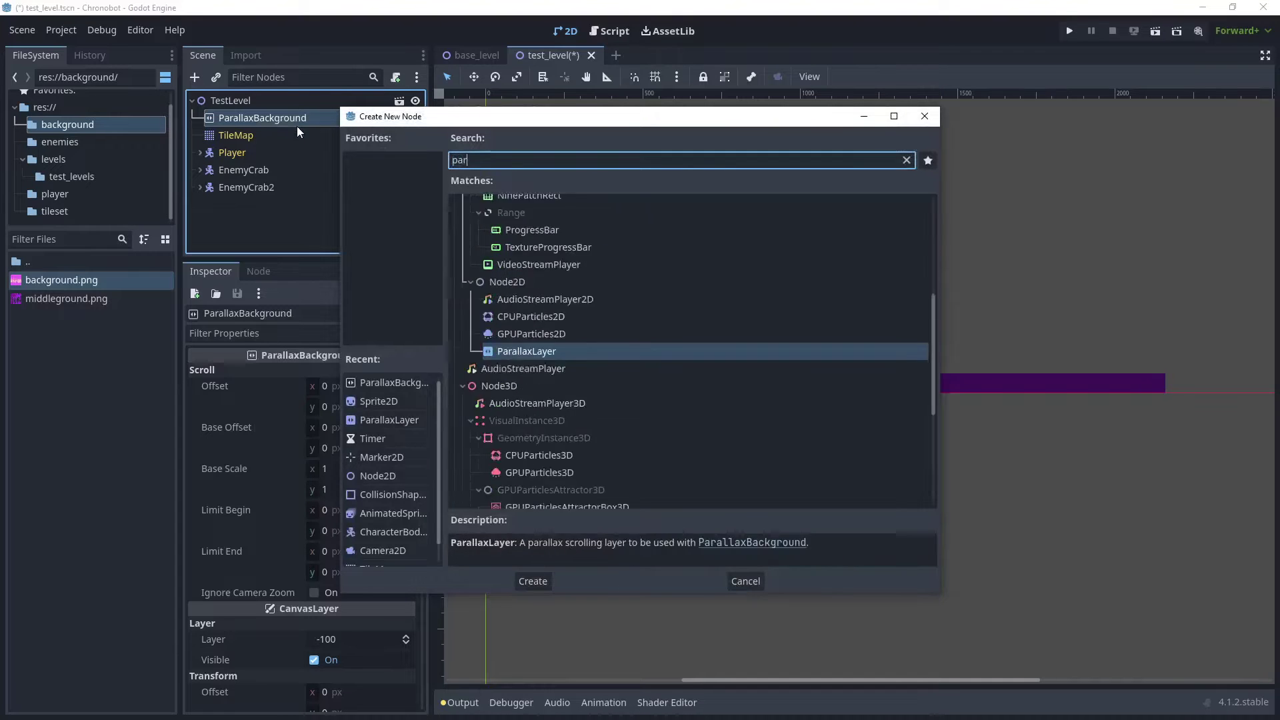
{"action": "double_click", "coordinate": [532, 431]}
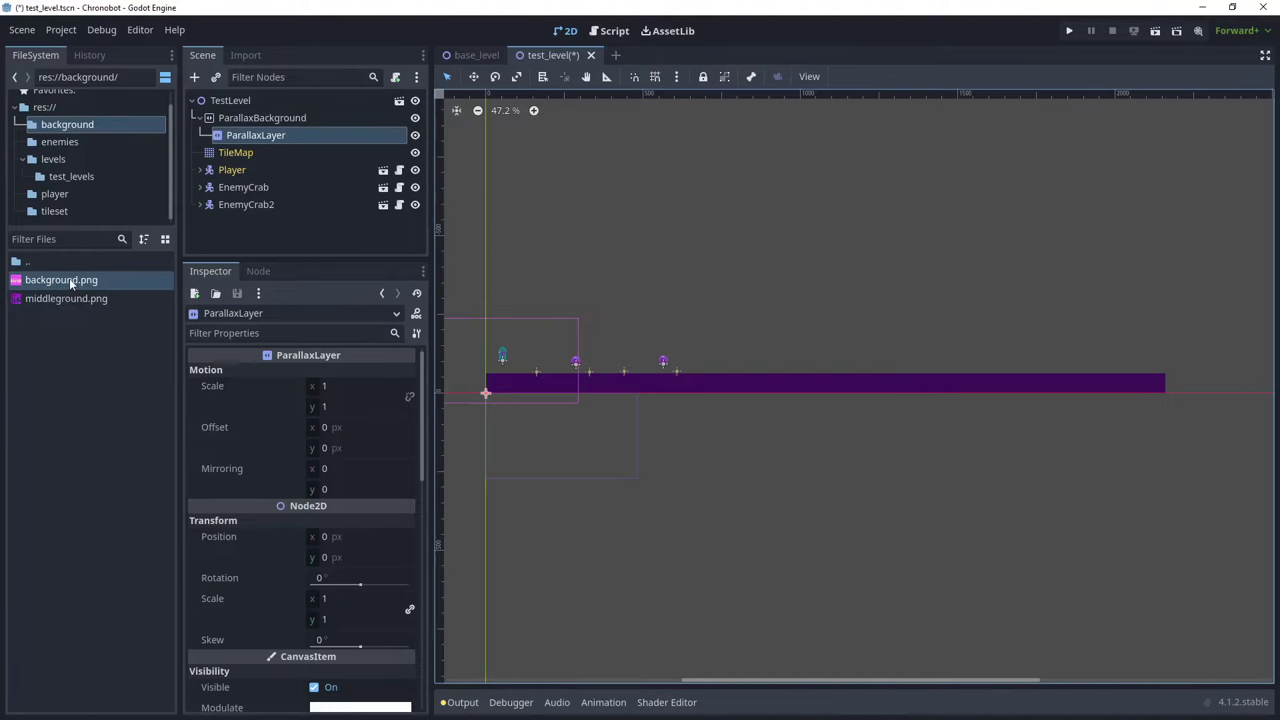
Add a Sprite2D under the ParallaxLayer and give it background.png as its texture.
{"action": "right_click", "coordinate": [265, 140]}
{"action": "left_click", "coordinate": [298, 146]}
{"action": "type", "text": "sprite"}
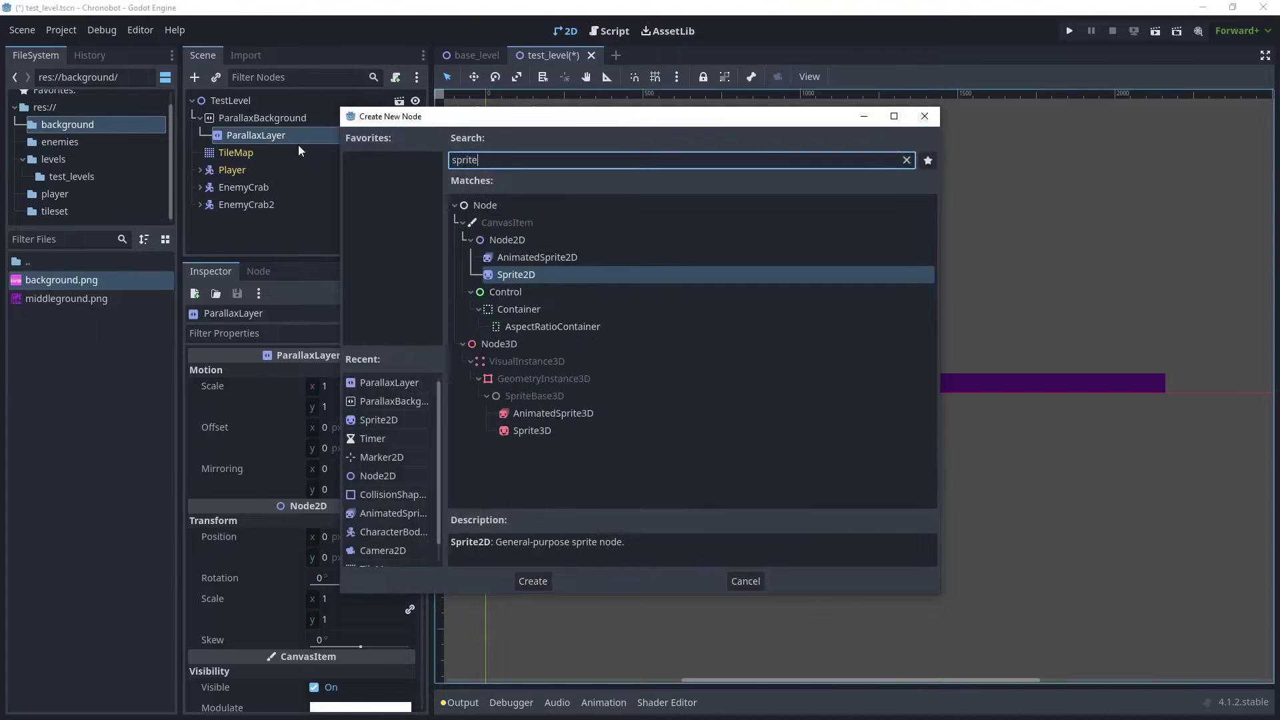
{"action": "key", "text": "Return"}
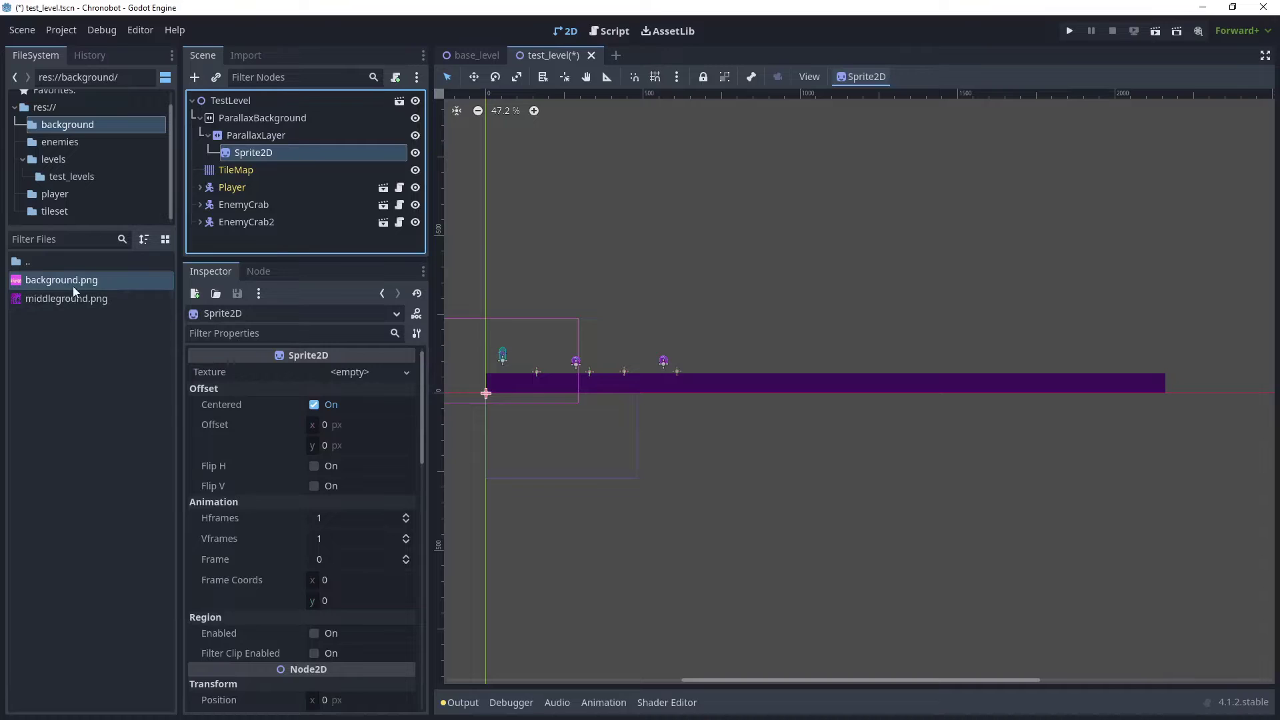
{"action": "left_click_drag", "start_coordinate": [64, 283], "coordinate": [365, 385]}
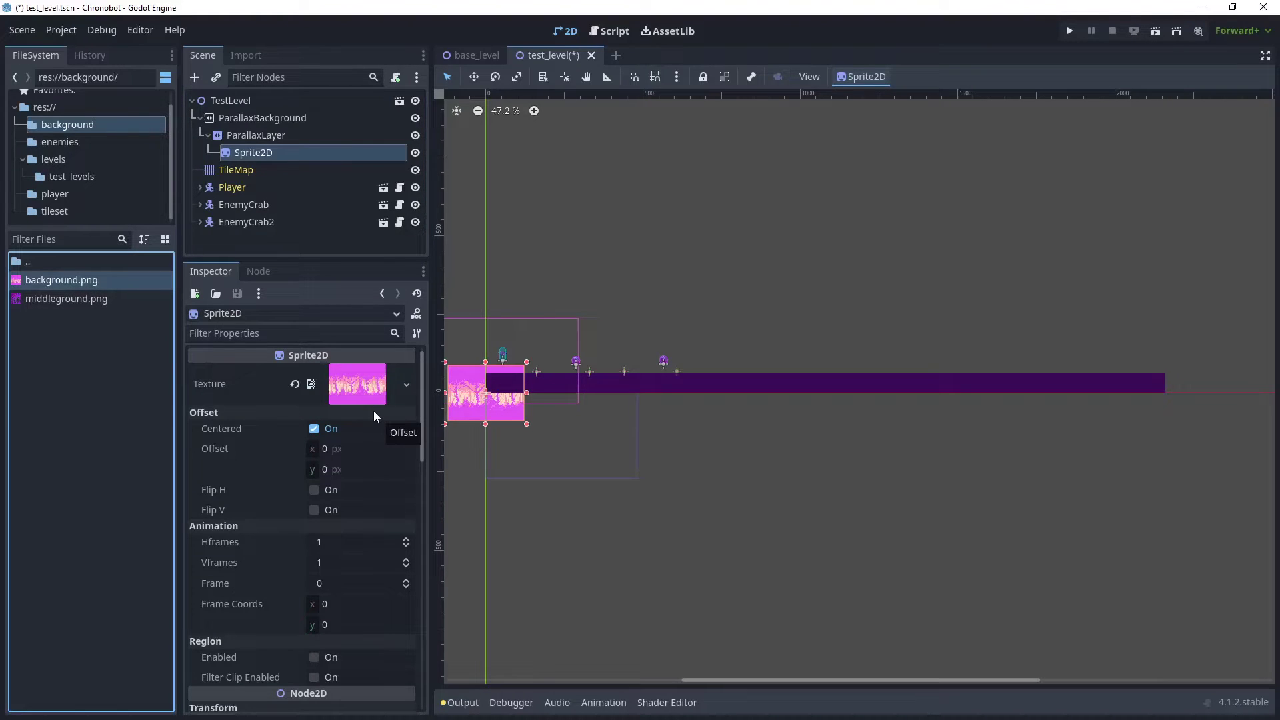
Uncheck the sprite's Offset > Centered so its corner sits at the origin, then select the ParallaxLayer.
{"action": "scroll", "coordinate": [495, 378], "scroll_direction": "up", "scroll_amount": 4}
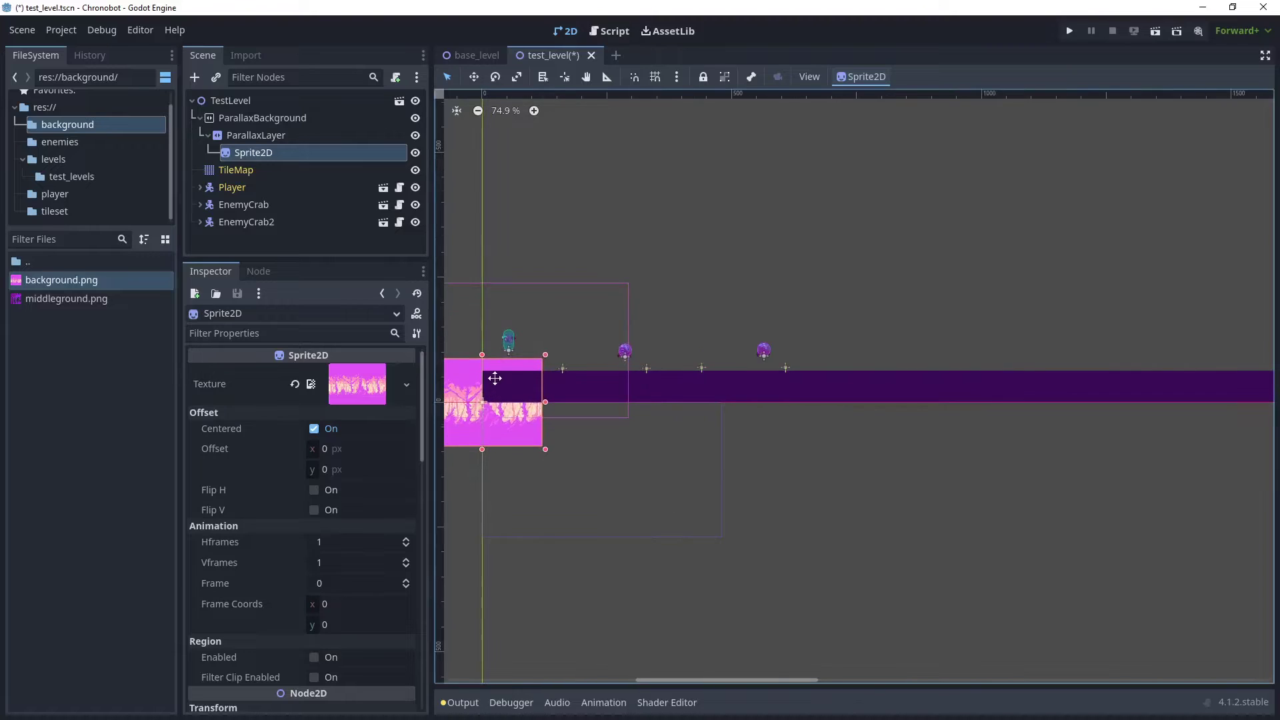
{"action": "scroll", "coordinate": [495, 378], "scroll_direction": "up", "scroll_amount": 4}
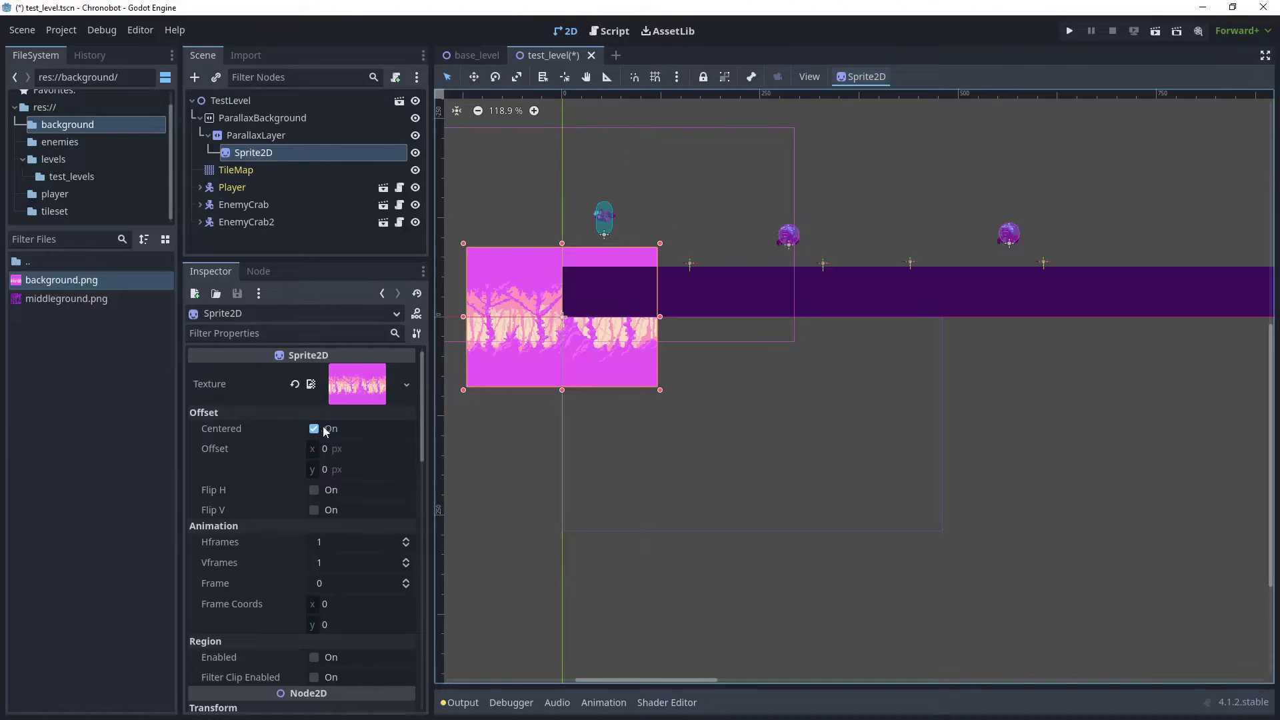
{"action": "left_click", "coordinate": [314, 428]}
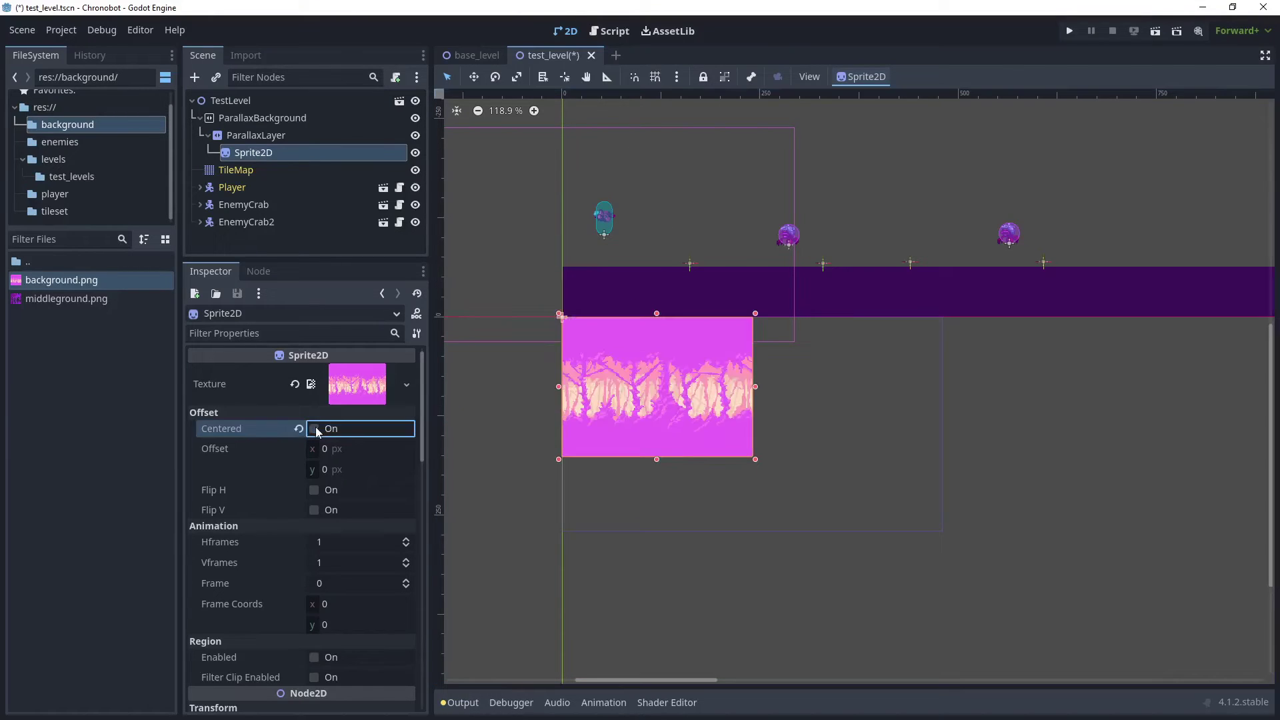
{"action": "left_click", "coordinate": [353, 446]}
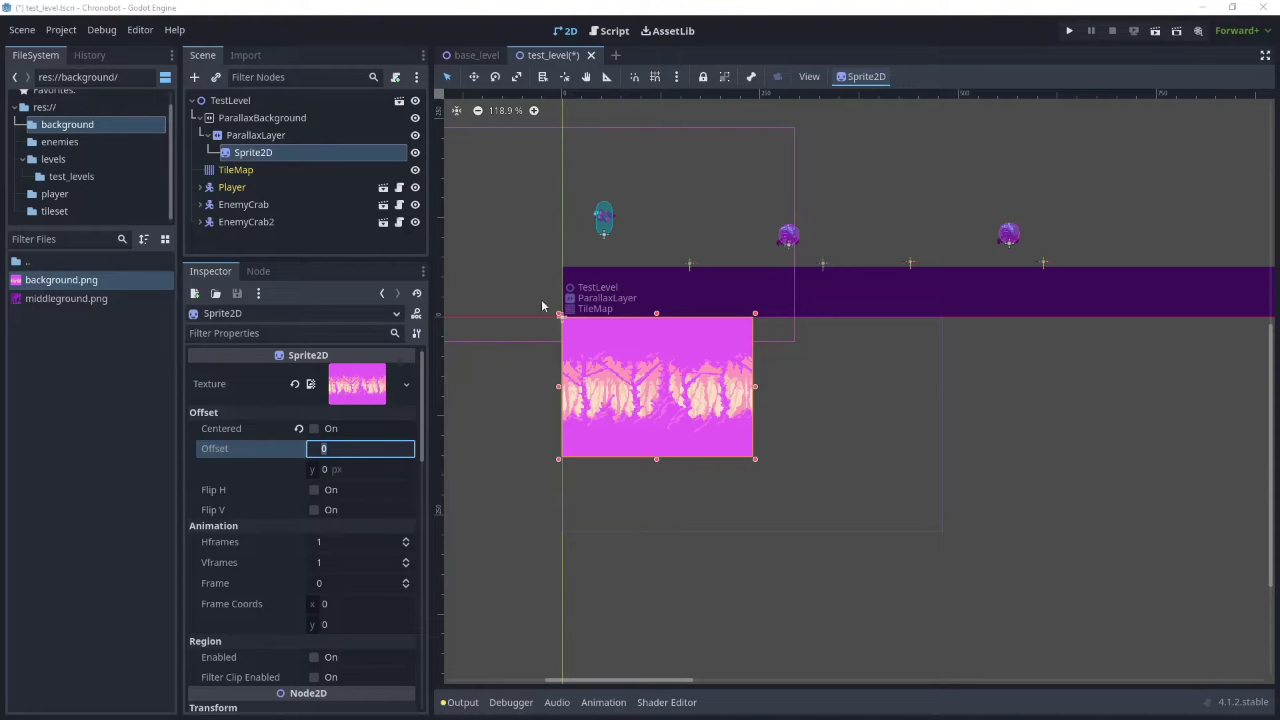
{"action": "left_click", "coordinate": [270, 135]}
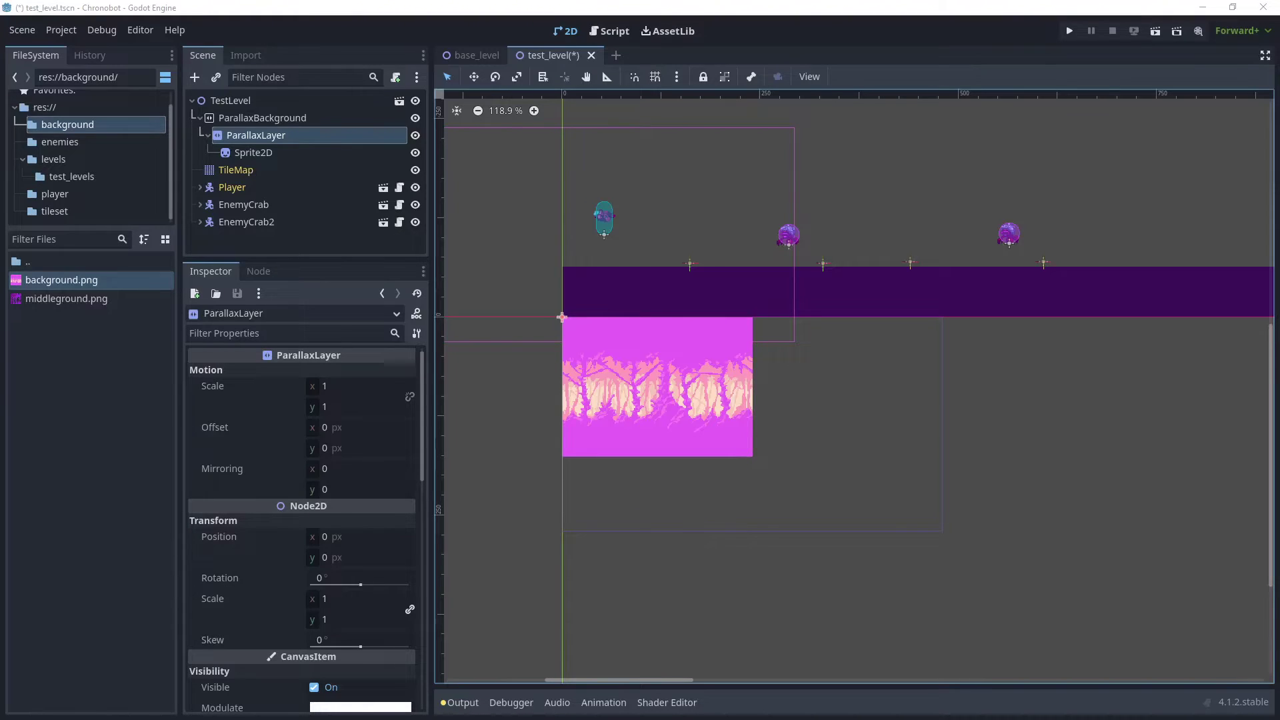
{"action": "key", "text": "alt+Tab"}
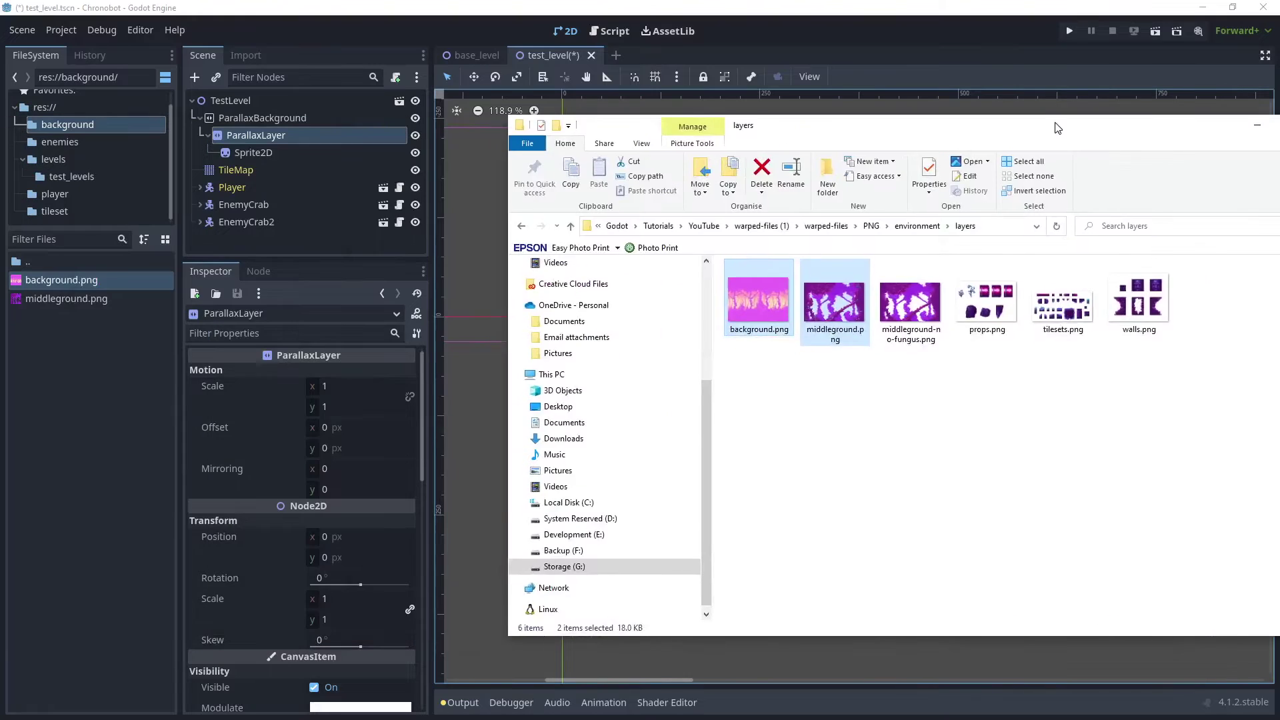
{"action": "right_click", "coordinate": [755, 297]}
{"action": "left_click", "coordinate": [800, 648]}
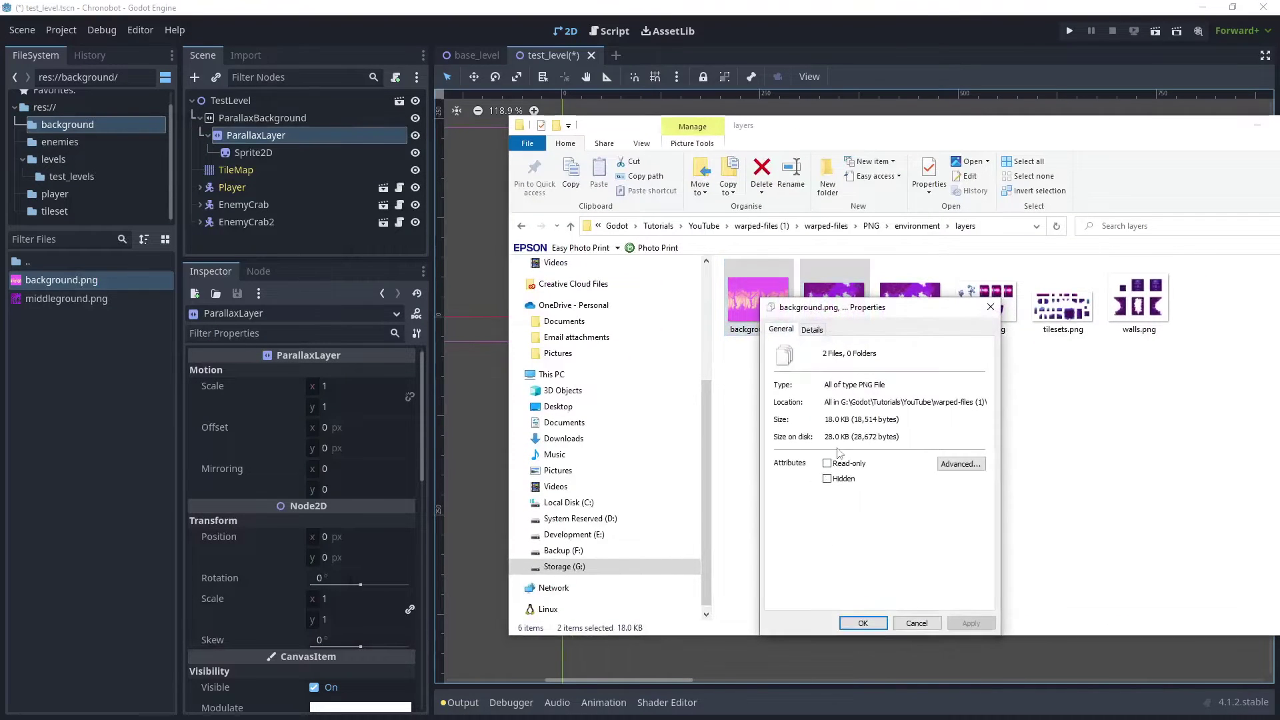
{"action": "left_click", "coordinate": [757, 297]}
{"action": "right_click", "coordinate": [760, 300]}
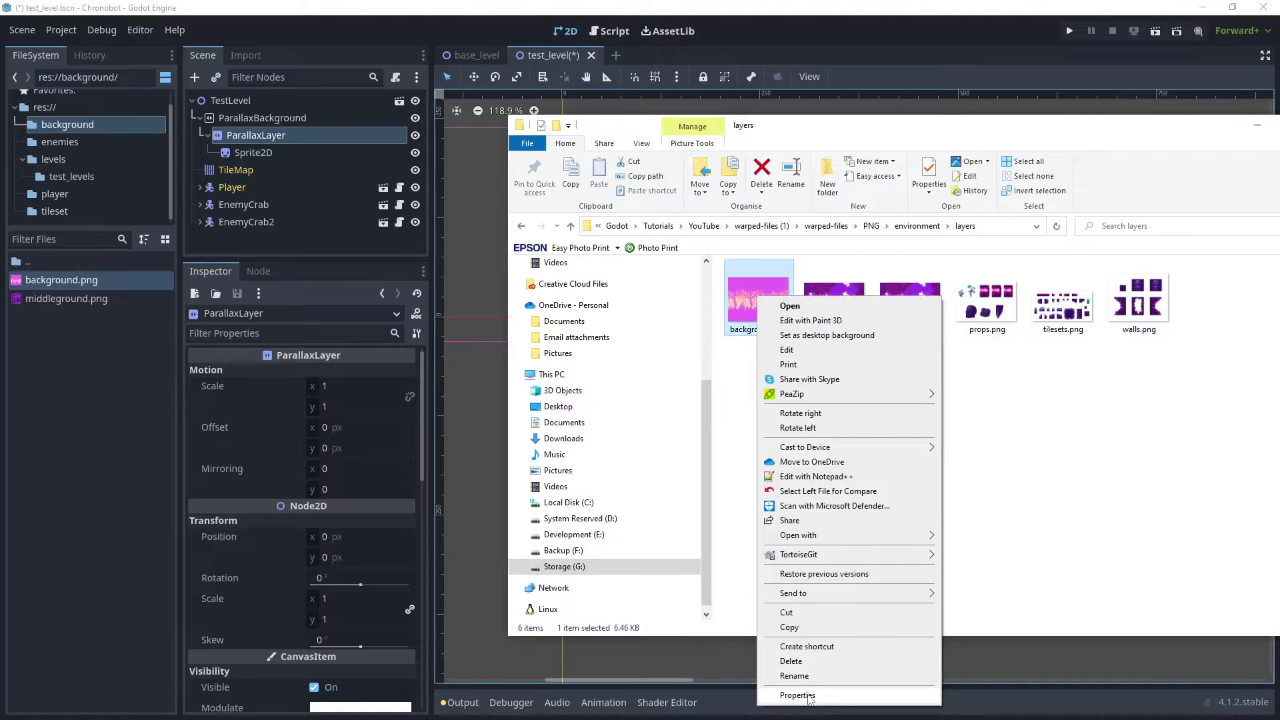
{"action": "left_click", "coordinate": [797, 695]}
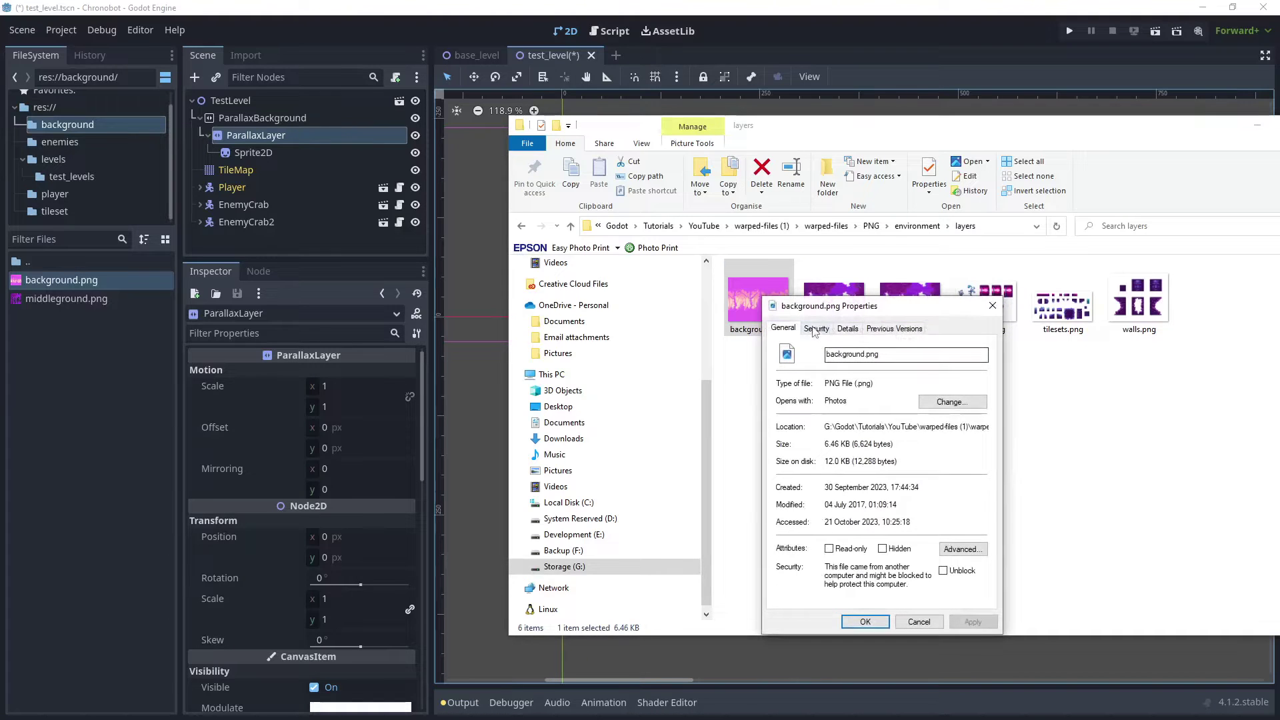
{"action": "left_click", "coordinate": [857, 328]}
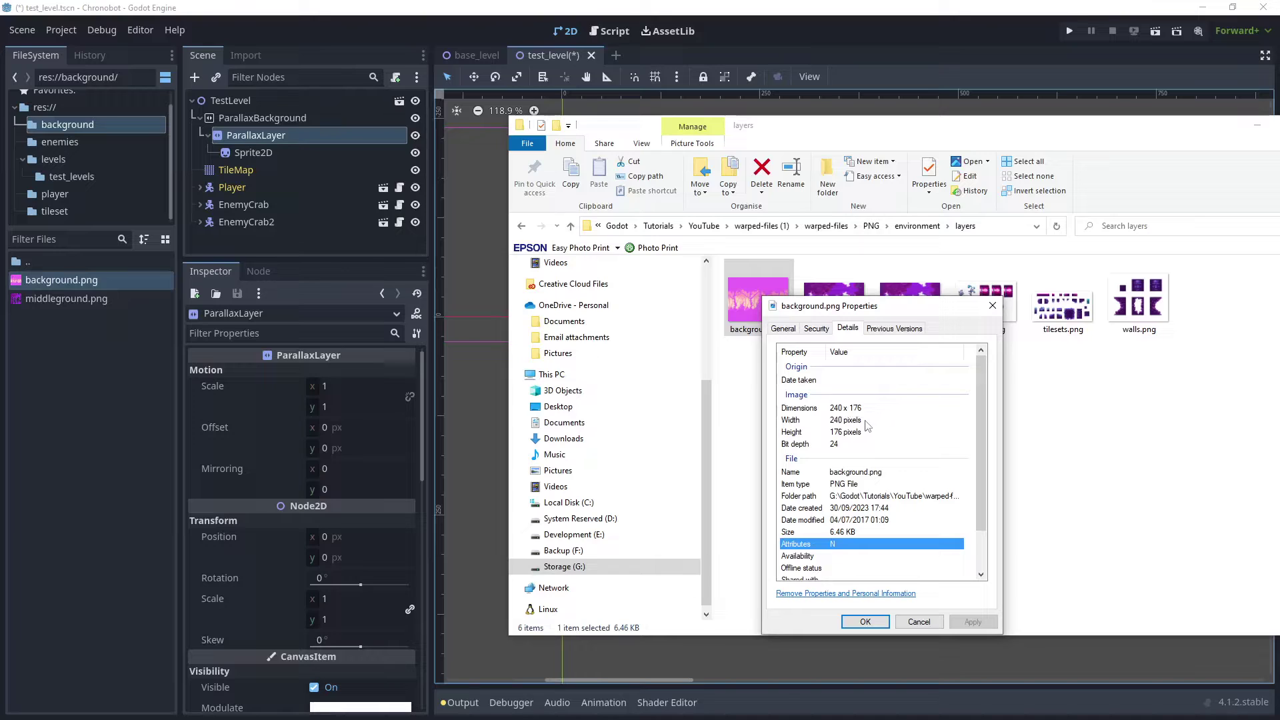
{"action": "left_click", "coordinate": [865, 621]}
{"action": "left_click", "coordinate": [471, 314]}
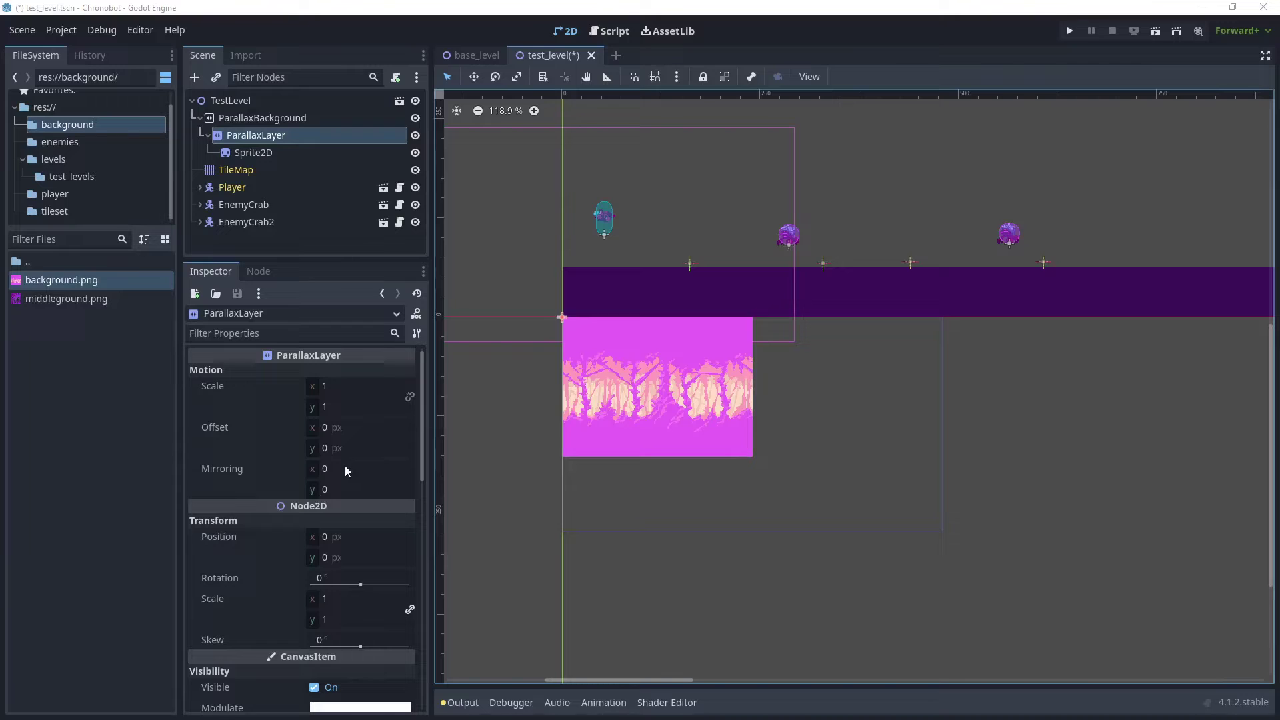
Set the ParallaxLayer's Motion Mirroring x to 240.
{"action": "left_click", "coordinate": [370, 469]}
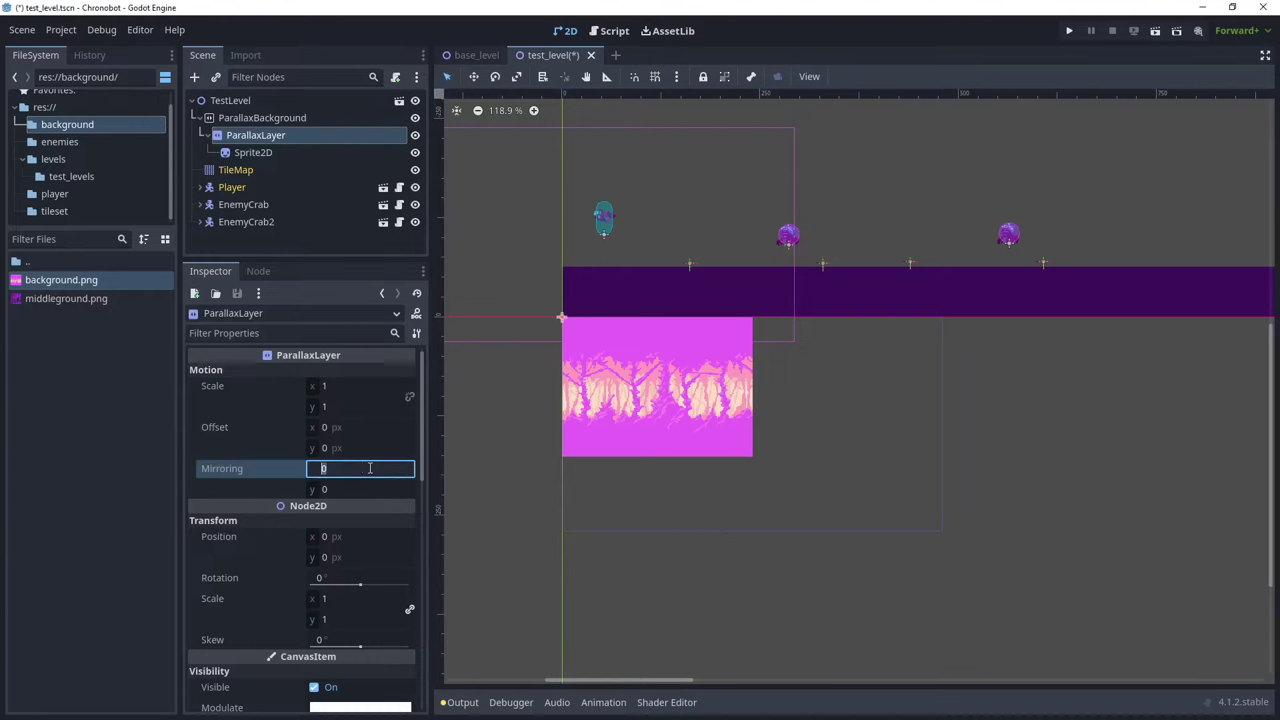
{"action": "type", "text": "240"}
{"action": "key", "text": "Return"}
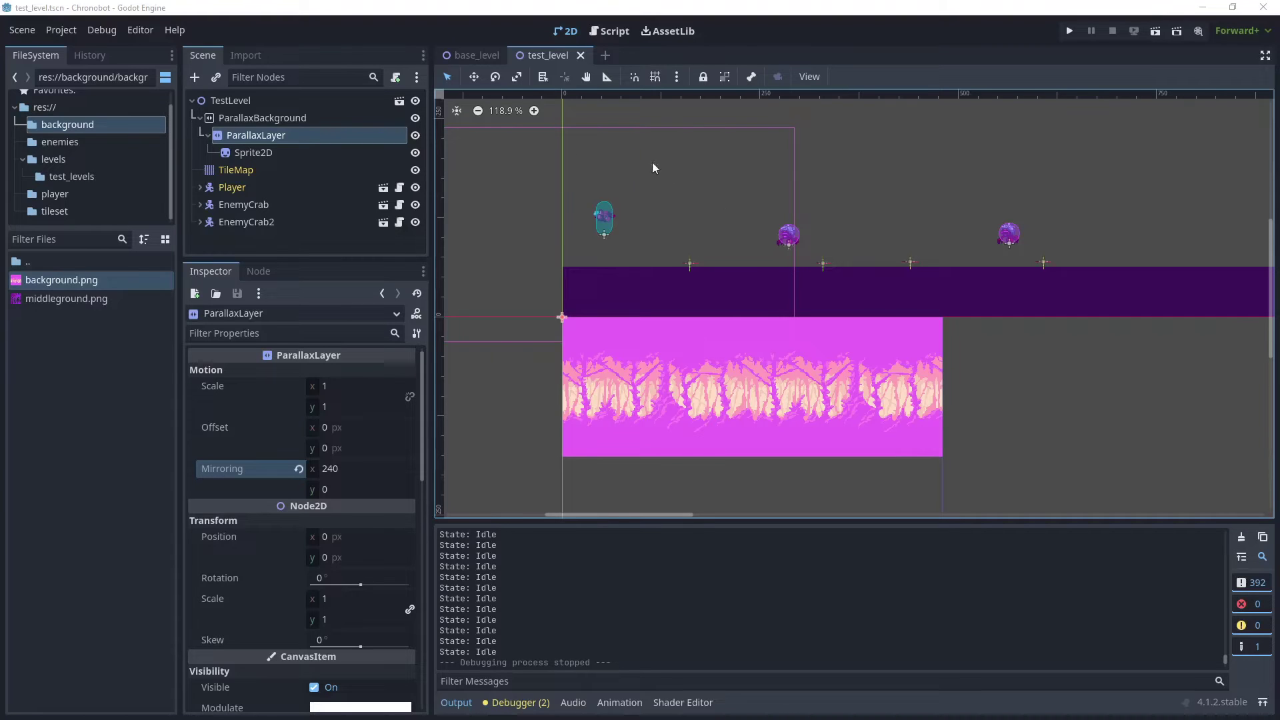
Set the ParallaxBackground's Transform Offset y to -236 and run the current scene.
{"action": "left_click", "coordinate": [249, 118]}
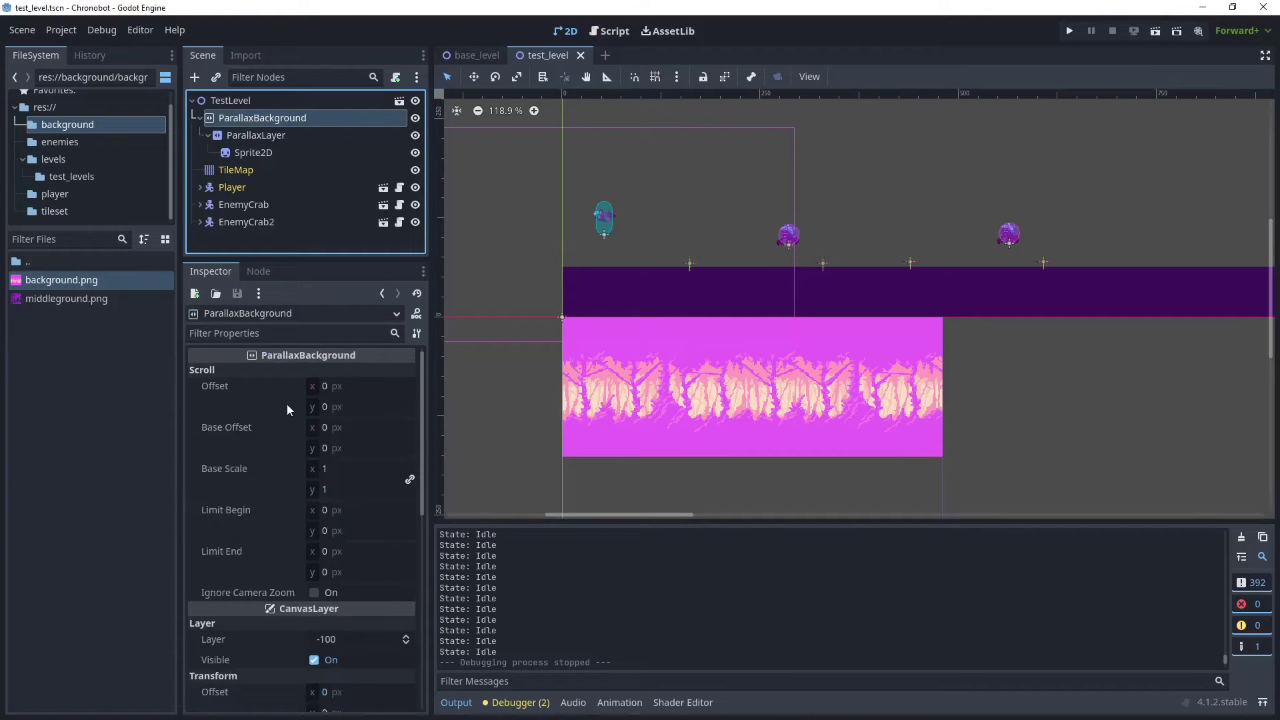
{"action": "scroll", "coordinate": [319, 490], "scroll_direction": "down", "scroll_amount": 2}
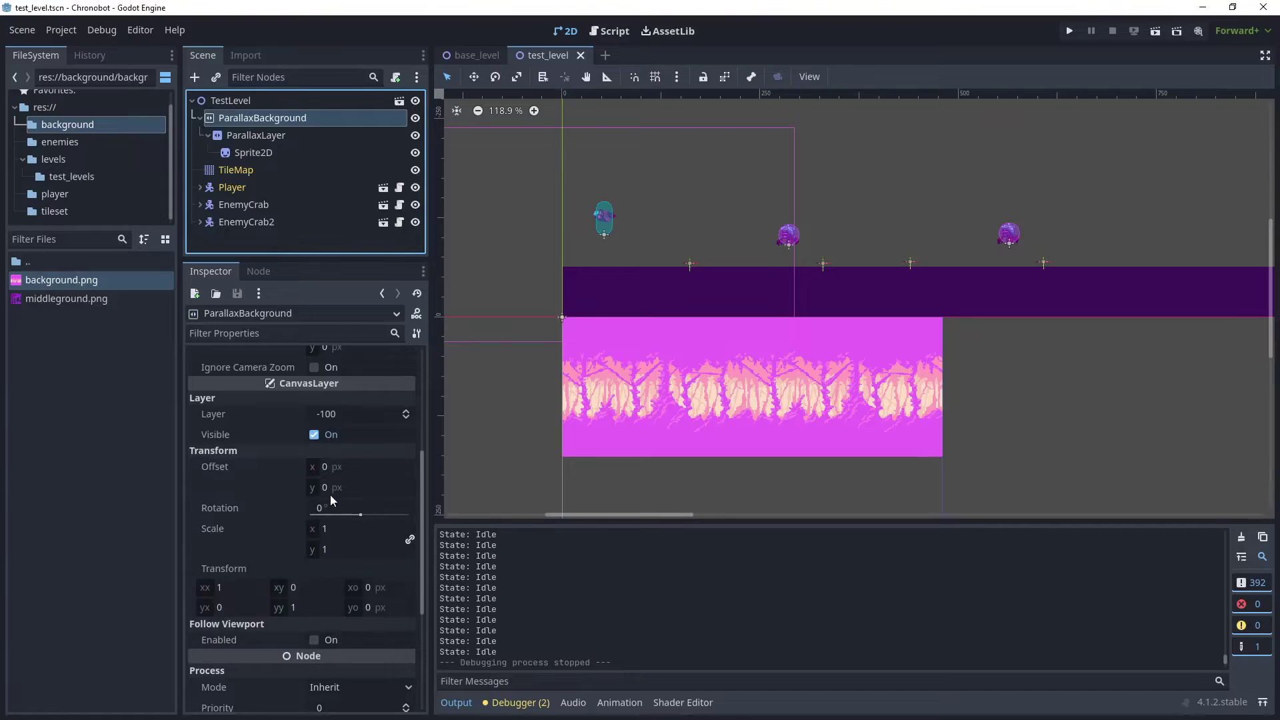
{"action": "left_click", "coordinate": [344, 487]}
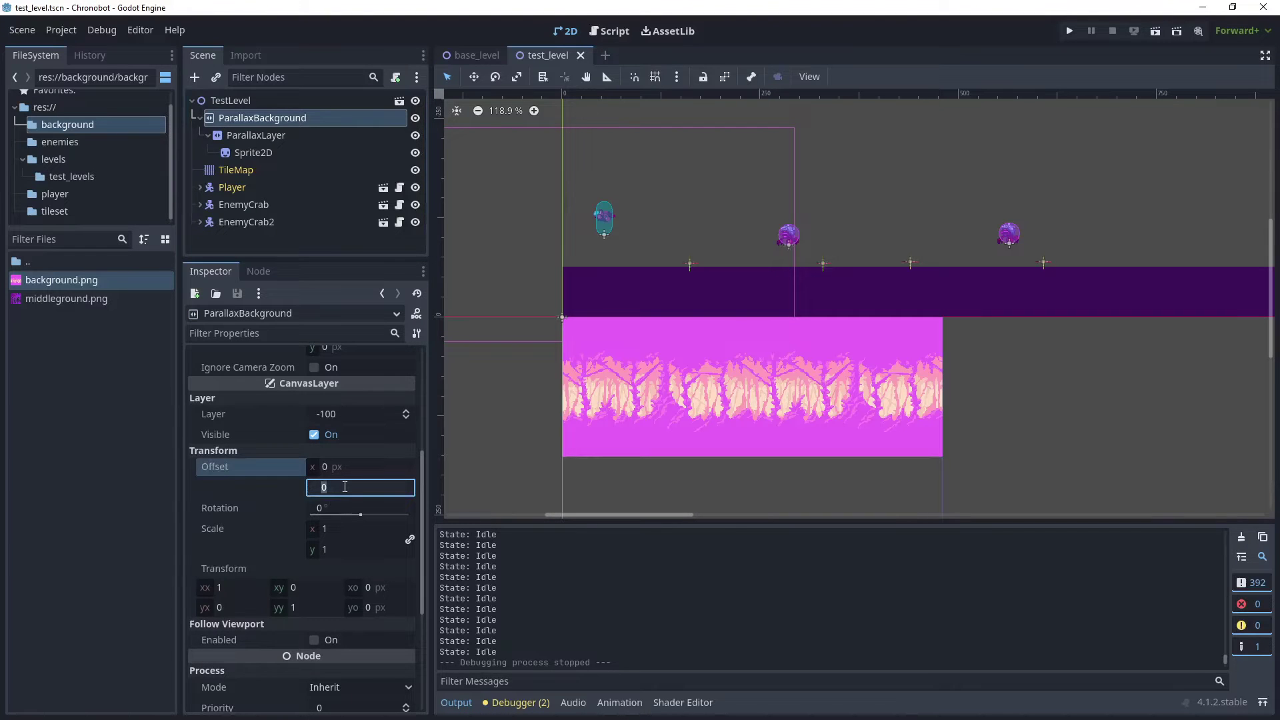
{"action": "key", "text": "Down"}
{"action": "key", "text": "Down"}
{"action": "key", "text": "Down"}
{"action": "key", "text": "Down"}
{"action": "key", "text": "Down"}
{"action": "key", "text": "Down"}
{"action": "key", "text": "Down"}
{"action": "key", "text": "Down"}
{"action": "key", "text": "Down"}
{"action": "key", "text": "Down"}
{"action": "key", "text": "Down"}
{"action": "key", "text": "Down"}
{"action": "key", "text": "Down"}
{"action": "key", "text": "Down"}
{"action": "key", "text": "Down"}
{"action": "key", "text": "Down"}
{"action": "key", "text": "Down"}
{"action": "key", "text": "Down"}
{"action": "key", "text": "Down"}
{"action": "key", "text": "Down"}
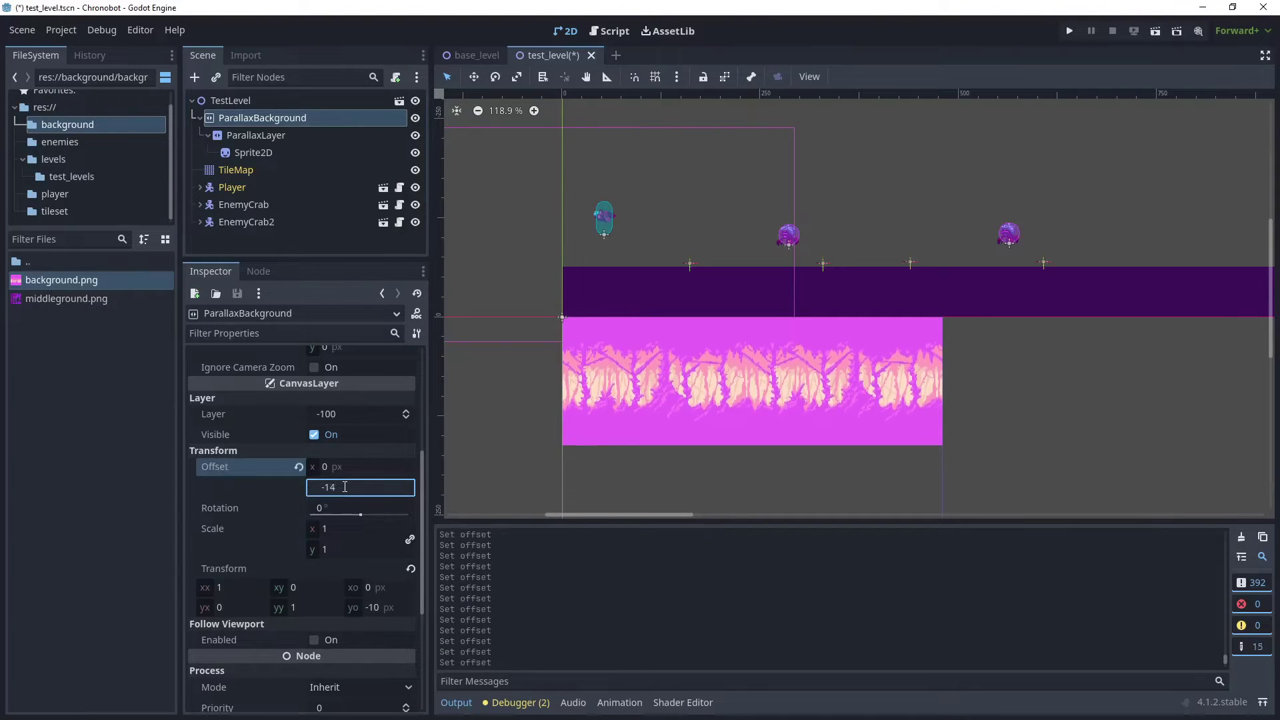
{"action": "key", "text": "Down"}
{"action": "key", "text": "Down"}
{"action": "key", "text": "Down"}
{"action": "key", "text": "Down"}
{"action": "key", "text": "Down"}
{"action": "key", "text": "Down"}
{"action": "key", "text": "Down"}
{"action": "key", "text": "Down"}
{"action": "key", "text": "Down"}
{"action": "key", "text": "Down"}
{"action": "key", "text": "Down"}
{"action": "key", "text": "Down"}
{"action": "key", "text": "Down"}
{"action": "key", "text": "Down"}
{"action": "key", "text": "Down"}
{"action": "key", "text": "Down"}
{"action": "key", "text": "Down"}
{"action": "key", "text": "Down"}
{"action": "key", "text": "Down"}
{"action": "key", "text": "Down"}
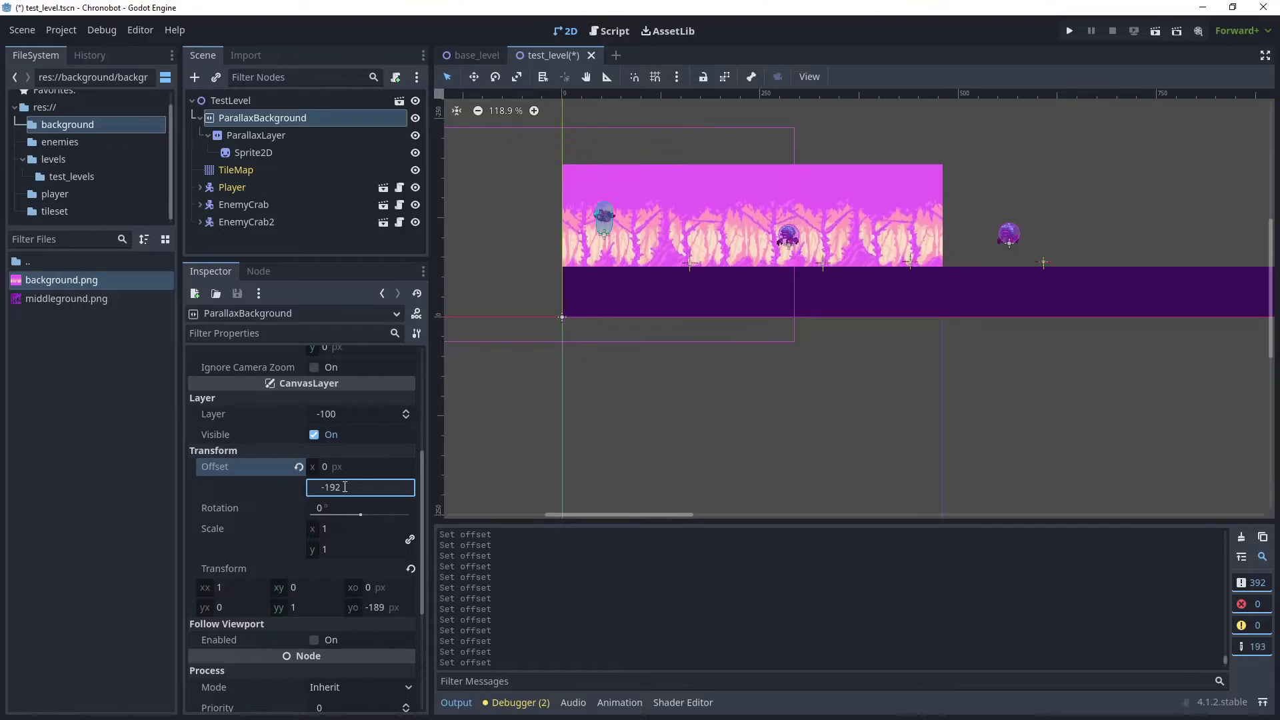
{"action": "key", "text": "Down"}
{"action": "key", "text": "Down"}
{"action": "key", "text": "Down"}
{"action": "key", "text": "Down"}
{"action": "key", "text": "Down"}
{"action": "key", "text": "Down"}
{"action": "key", "text": "Down"}
{"action": "key", "text": "Down"}
{"action": "key", "text": "Down"}
{"action": "key", "text": "Down"}
{"action": "key", "text": "Down"}
{"action": "key", "text": "Down"}
{"action": "key", "text": "Down"}
{"action": "key", "text": "Down"}
{"action": "key", "text": "Down"}
{"action": "key", "text": "Down"}
{"action": "key", "text": "Down"}
{"action": "key", "text": "Down"}
{"action": "key", "text": "Down"}
{"action": "key", "text": "Down"}
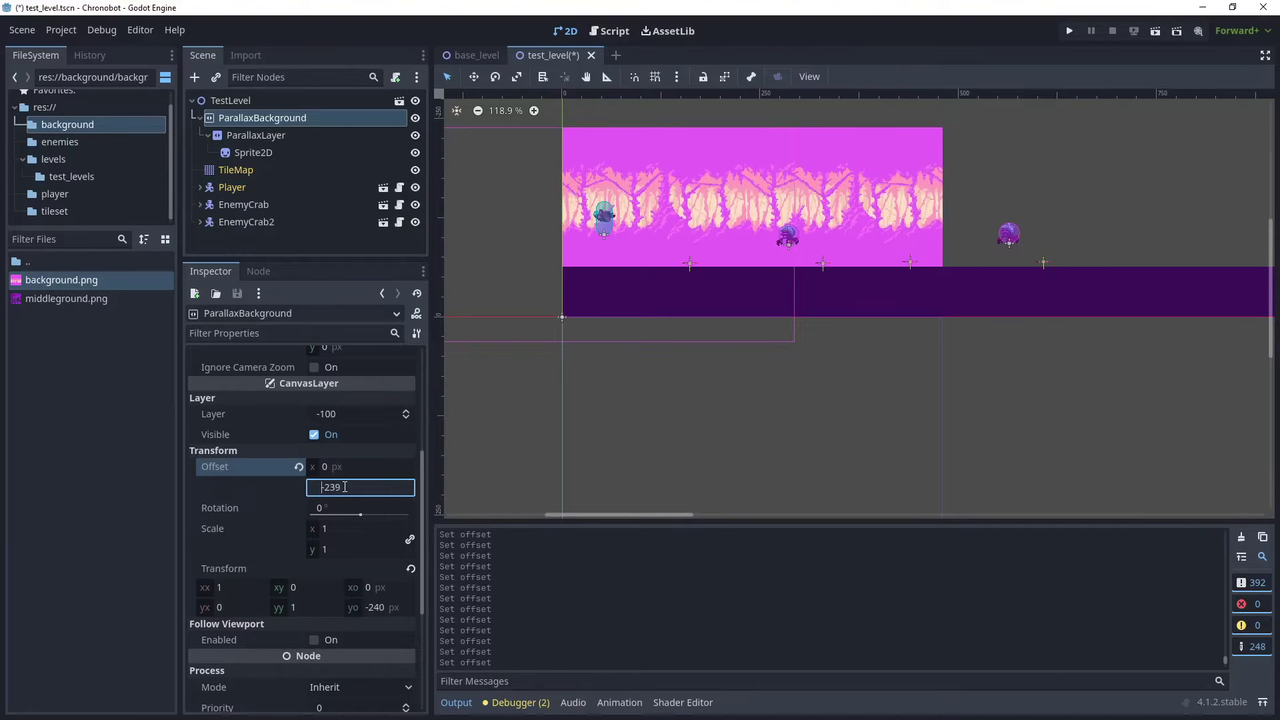
{"action": "left_click", "coordinate": [1157, 32]}
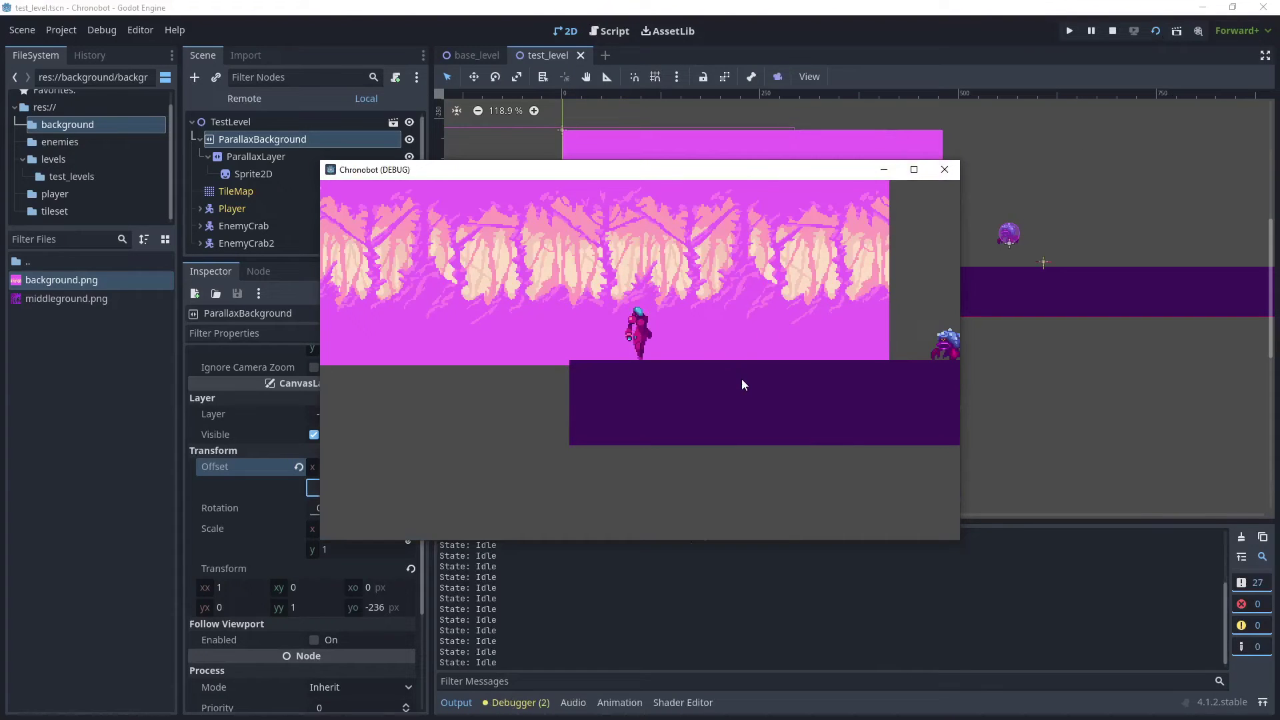
Run and jump the player right to check the repeating forest, then stop the game.
{"action": "key", "text": "Right"}
{"action": "key", "text": "space"}
{"action": "key", "text": "Right"}
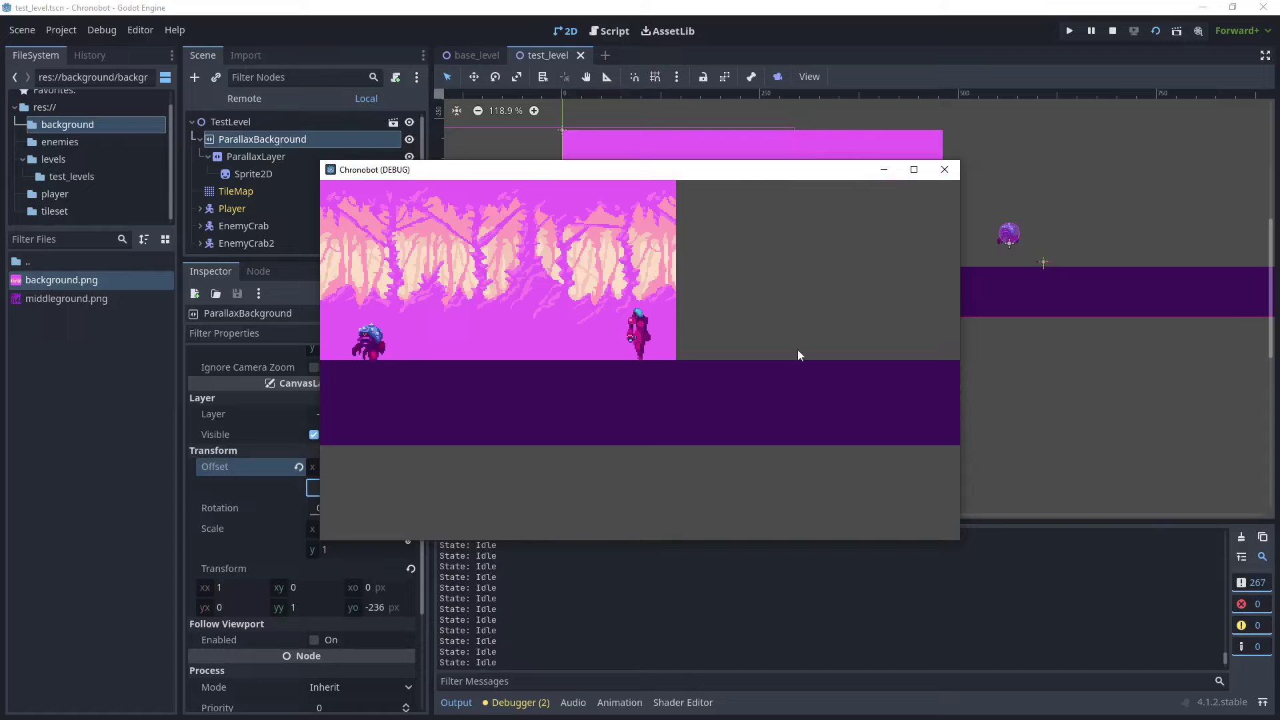
{"action": "key", "text": "Right"}
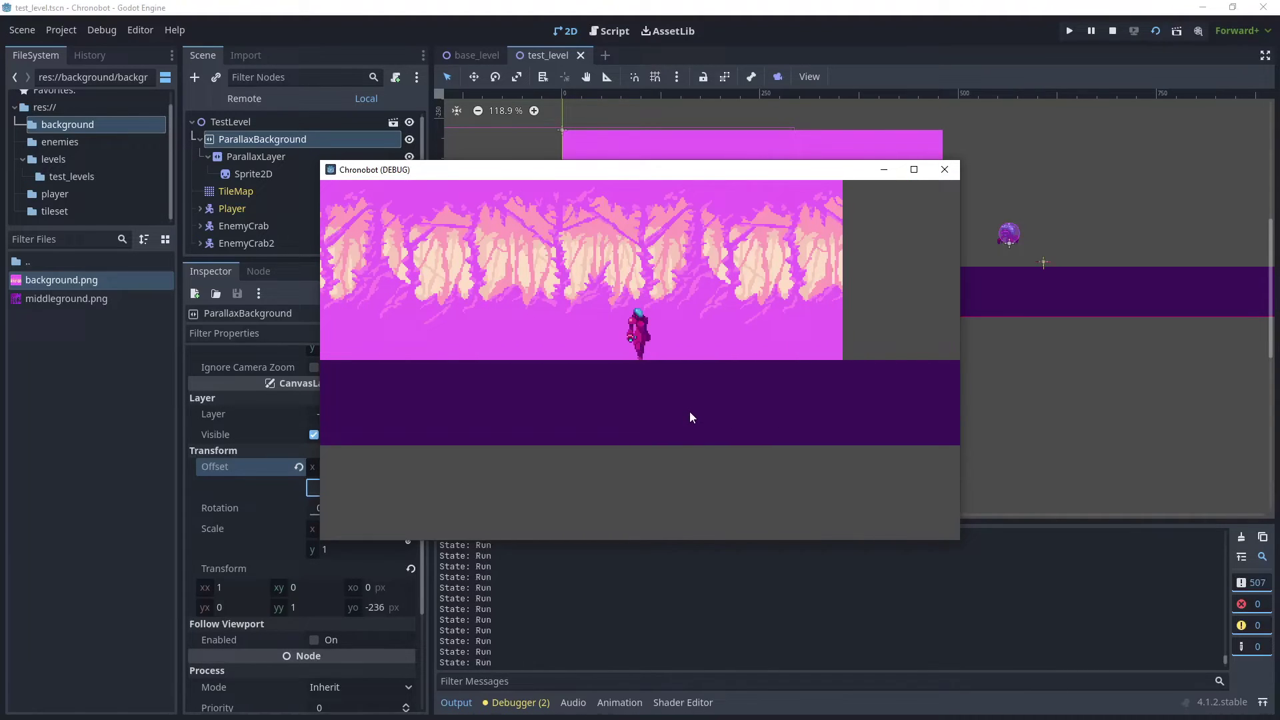
{"action": "left_click", "coordinate": [1112, 31]}
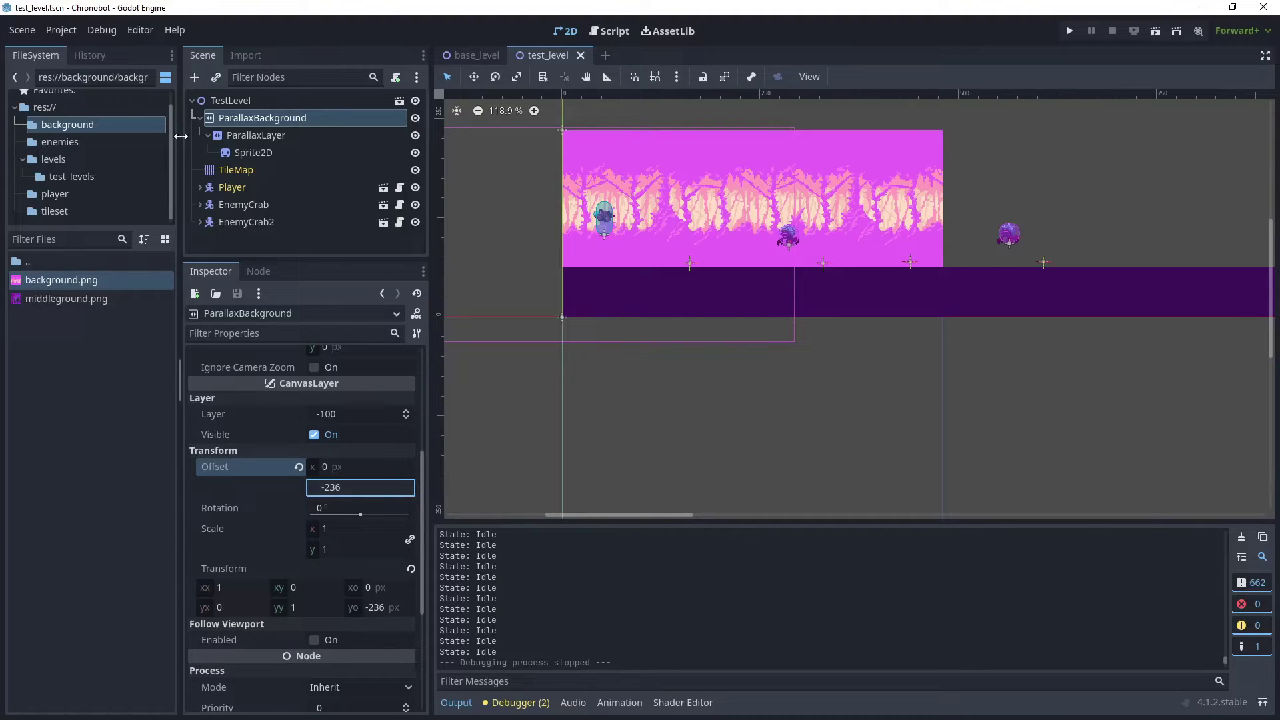
Change the ParallaxLayer's Mirroring x from 240 to 480 by appending *2.
{"action": "left_click", "coordinate": [261, 135]}
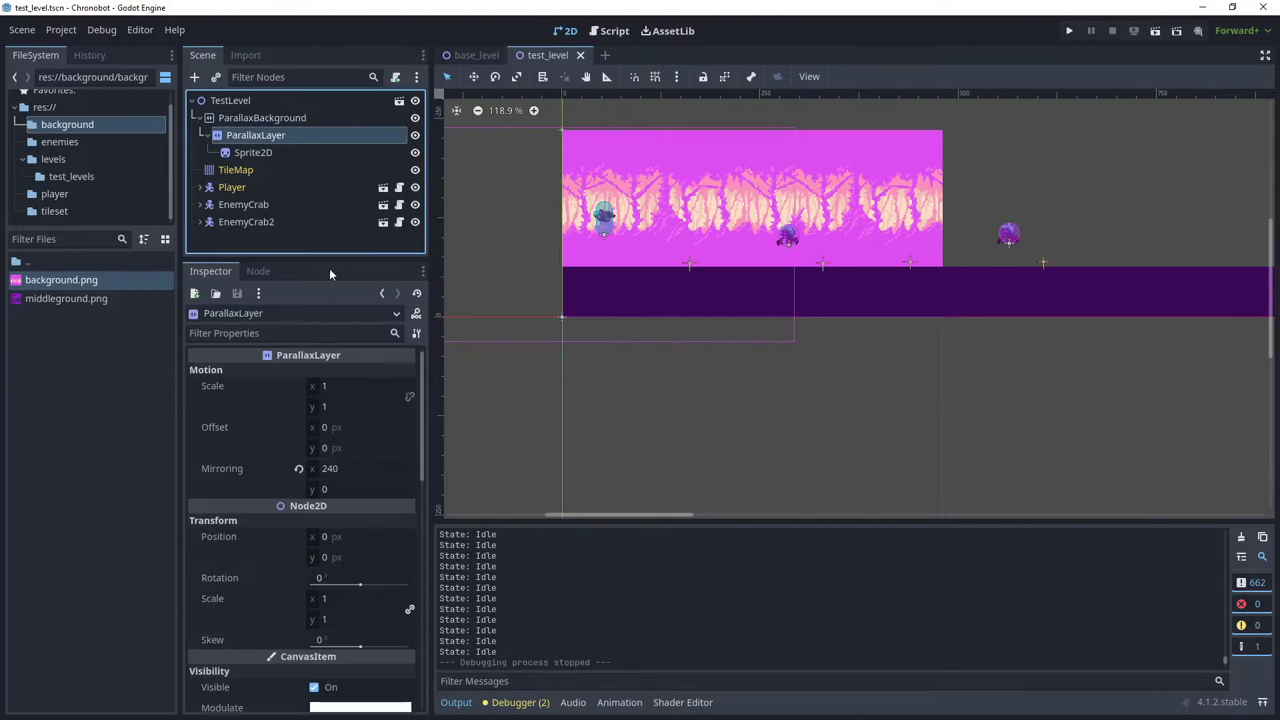
{"action": "left_click", "coordinate": [351, 468]}
{"action": "left_click", "coordinate": [352, 468]}
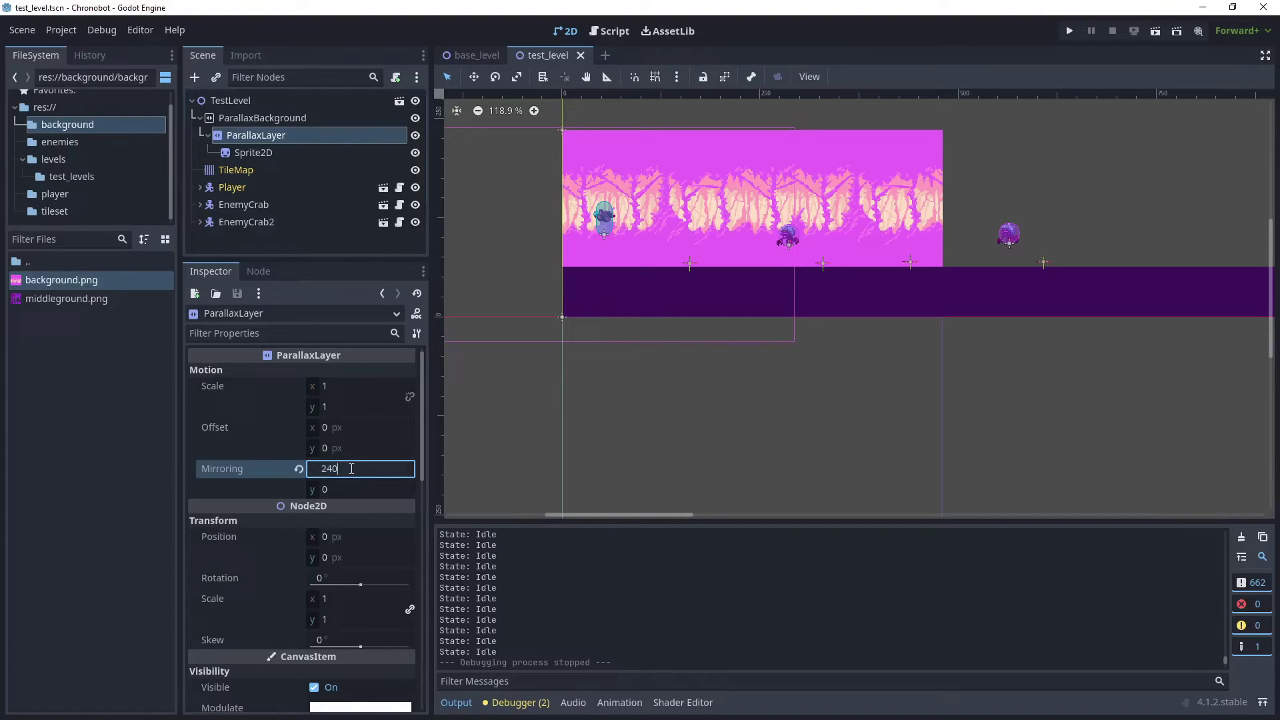
{"action": "type", "text": "*"}
{"action": "key", "text": "Return"}
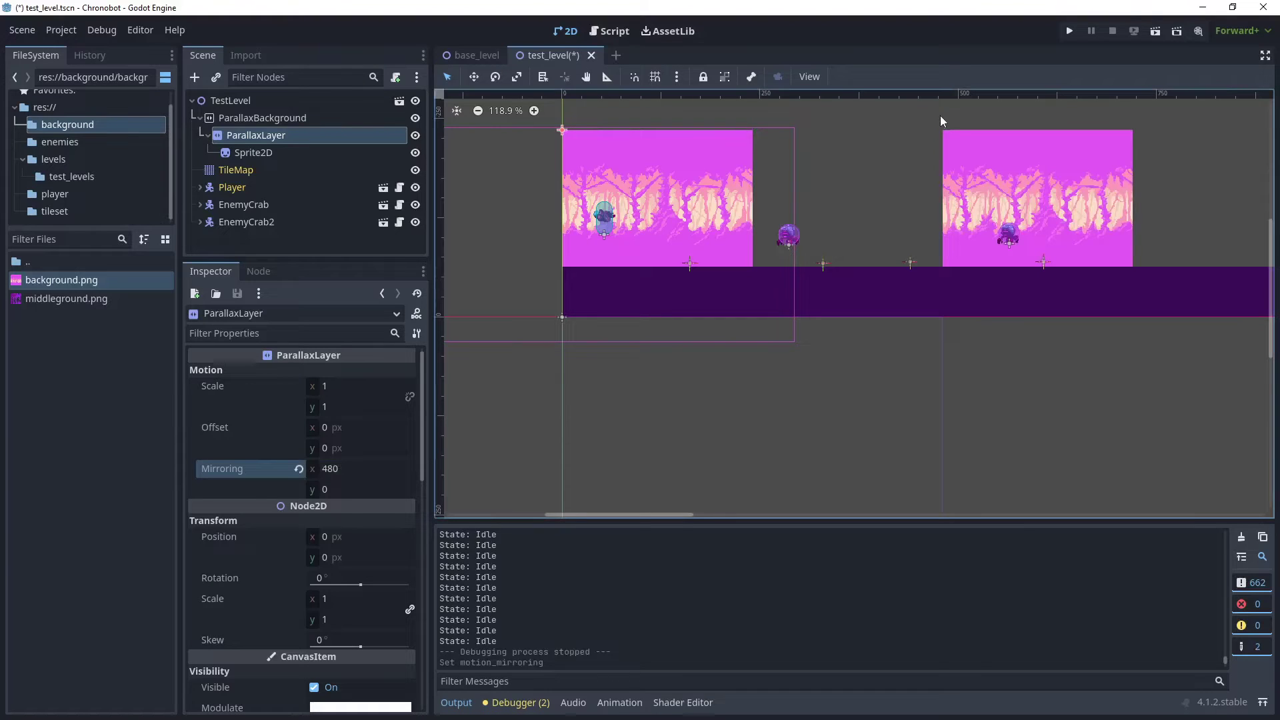
Run the scene, move the player right past the crabs to see the gapped forest copies, then stop.
{"action": "left_click", "coordinate": [1158, 37]}
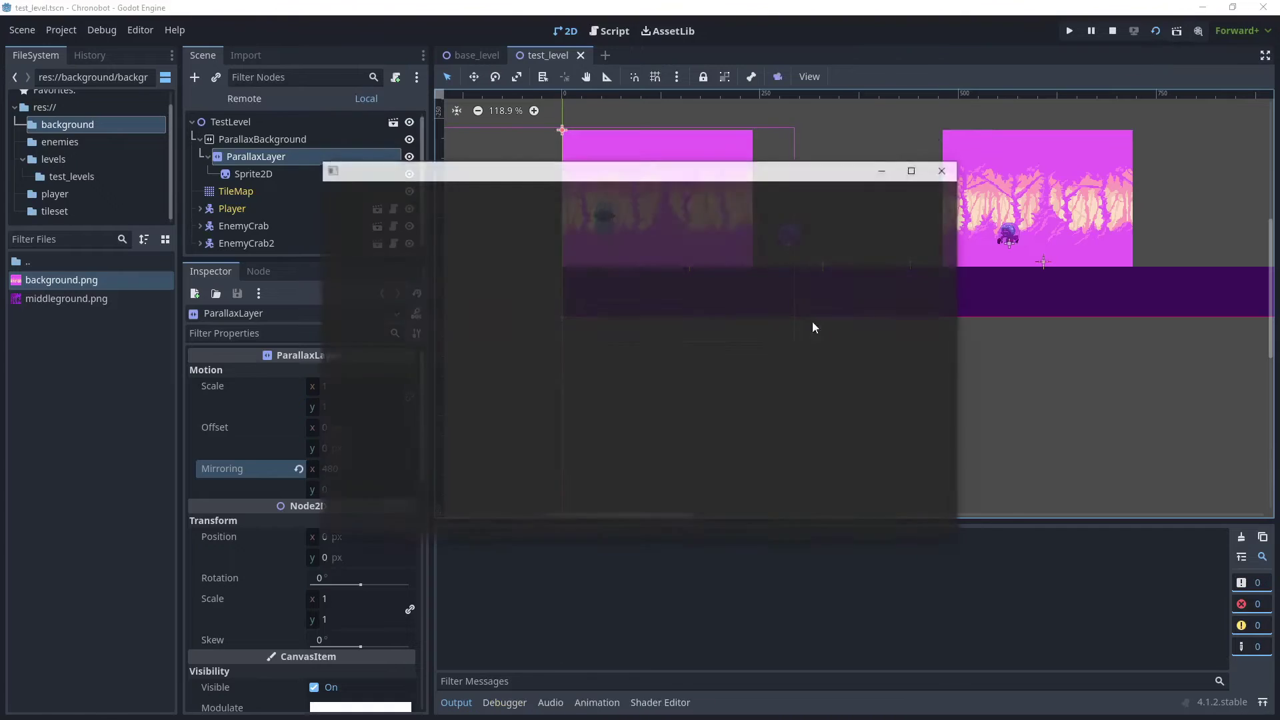
{"action": "key", "text": "Right"}
{"action": "key", "text": "space"}
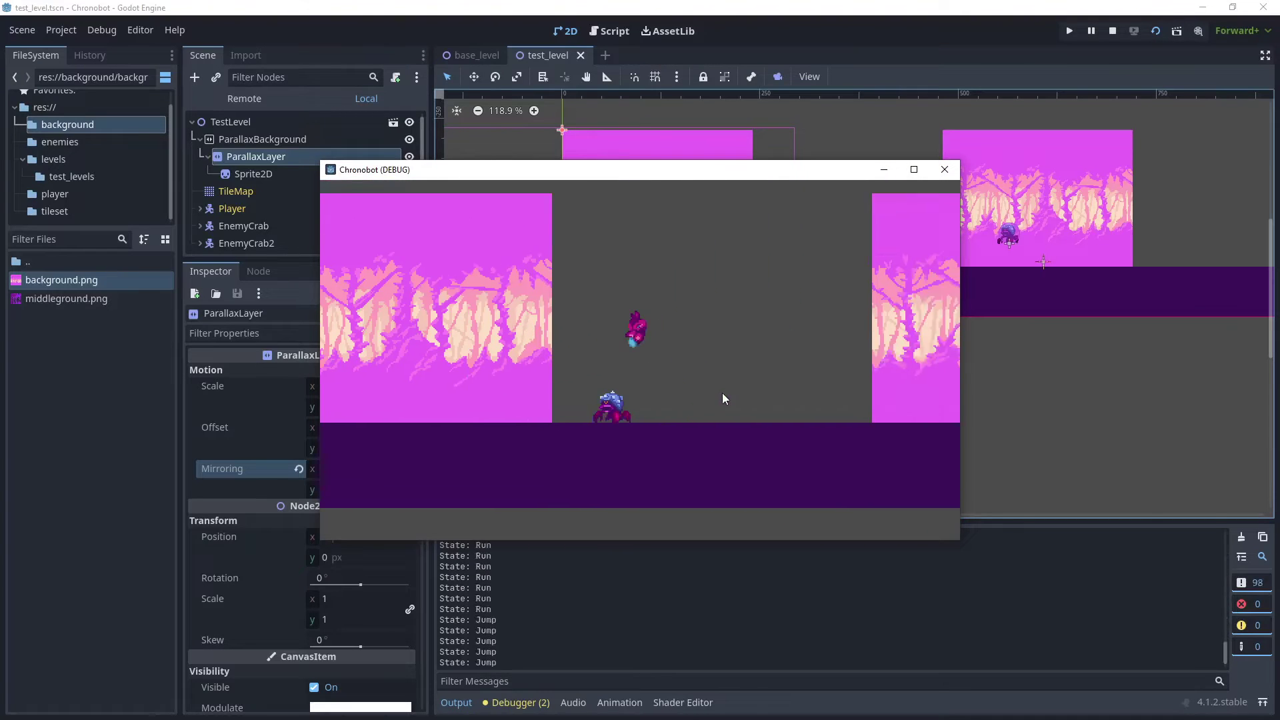
{"action": "key", "text": "Right"}
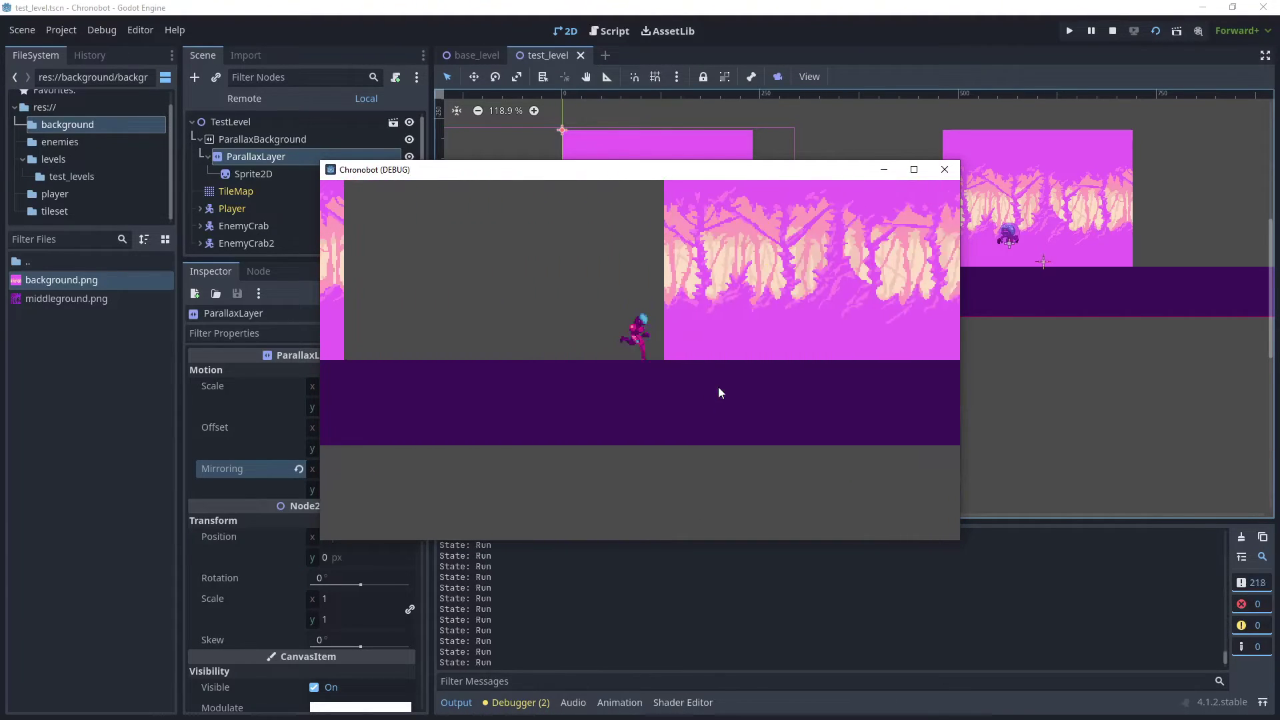
{"action": "key", "text": "Right"}
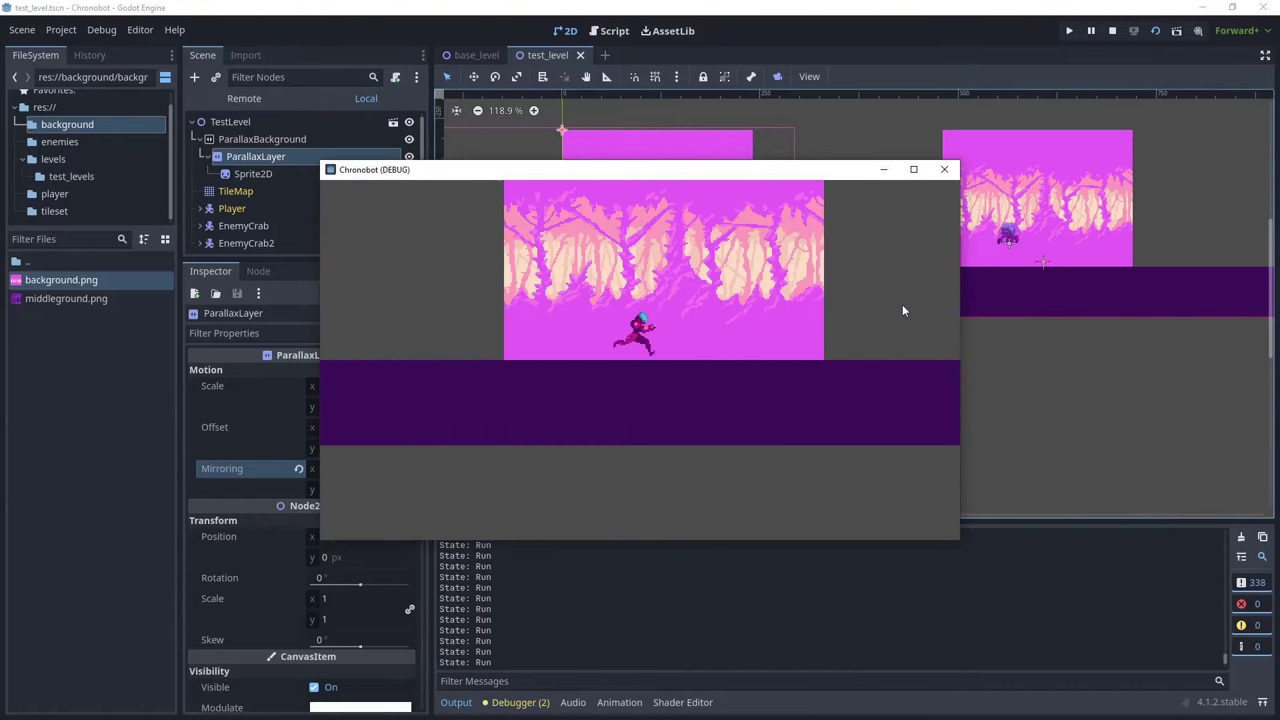
{"action": "key", "text": "Right"}
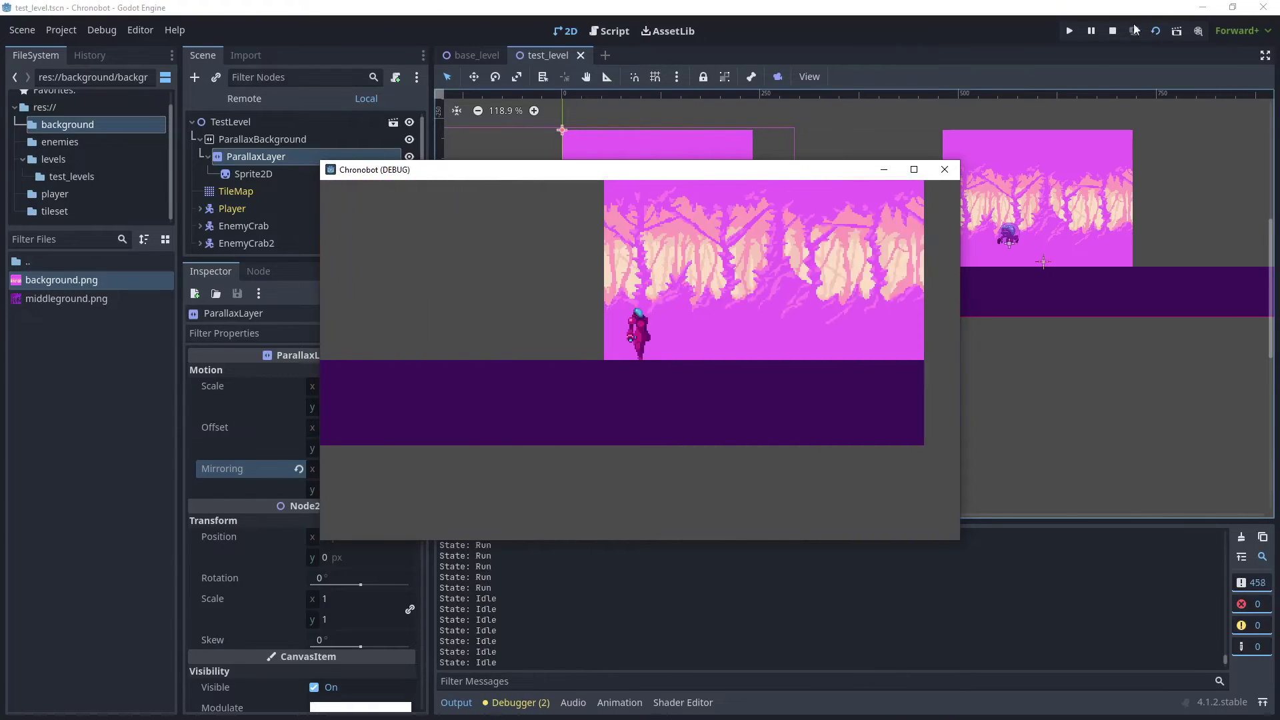
{"action": "left_click", "coordinate": [1112, 31]}
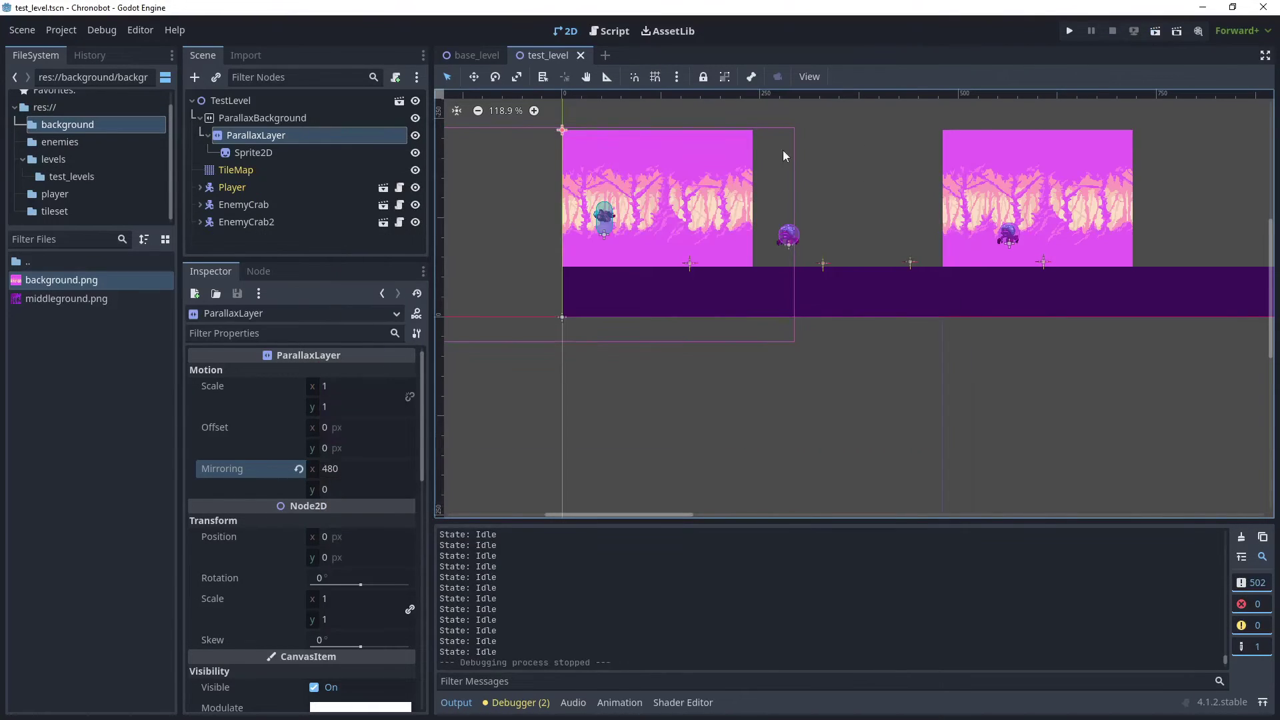
Duplicate the forest Sprite2D node with Ctrl+D, creating Sprite2D2.
{"action": "left_click", "coordinate": [261, 154]}
{"action": "right_click", "coordinate": [257, 155]}
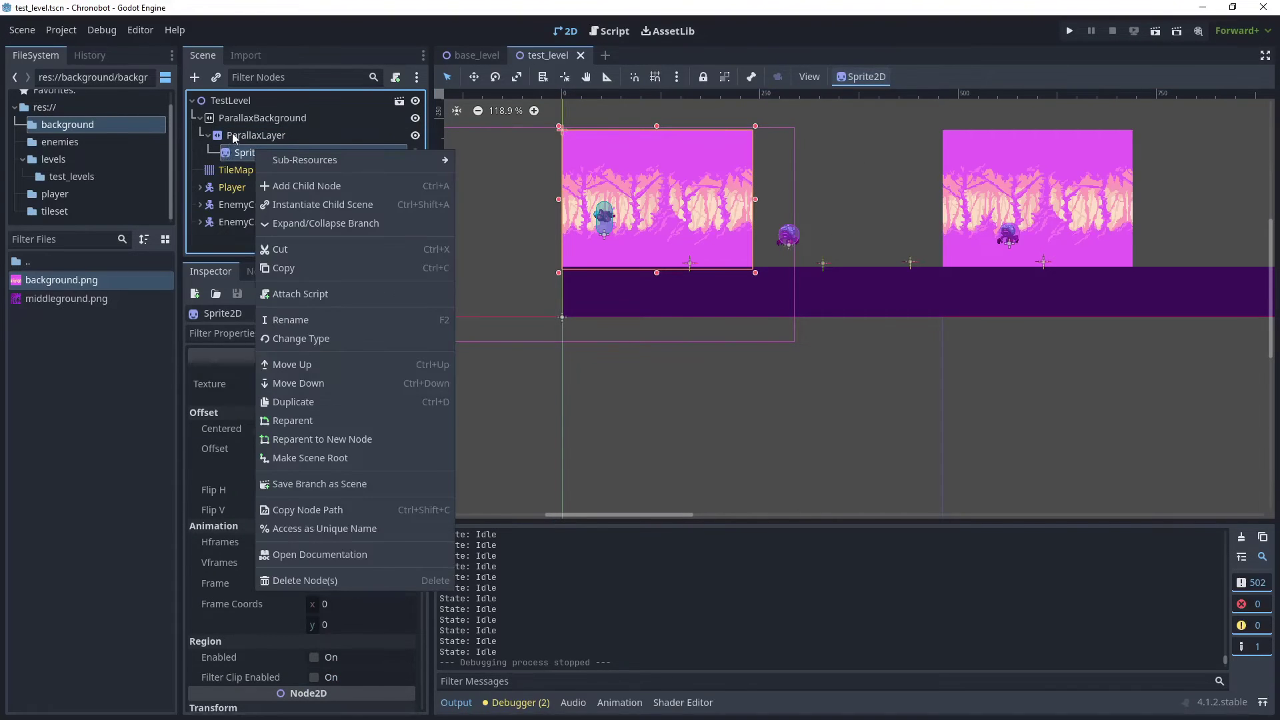
{"action": "key", "text": "Escape"}
{"action": "double_click", "coordinate": [267, 155]}
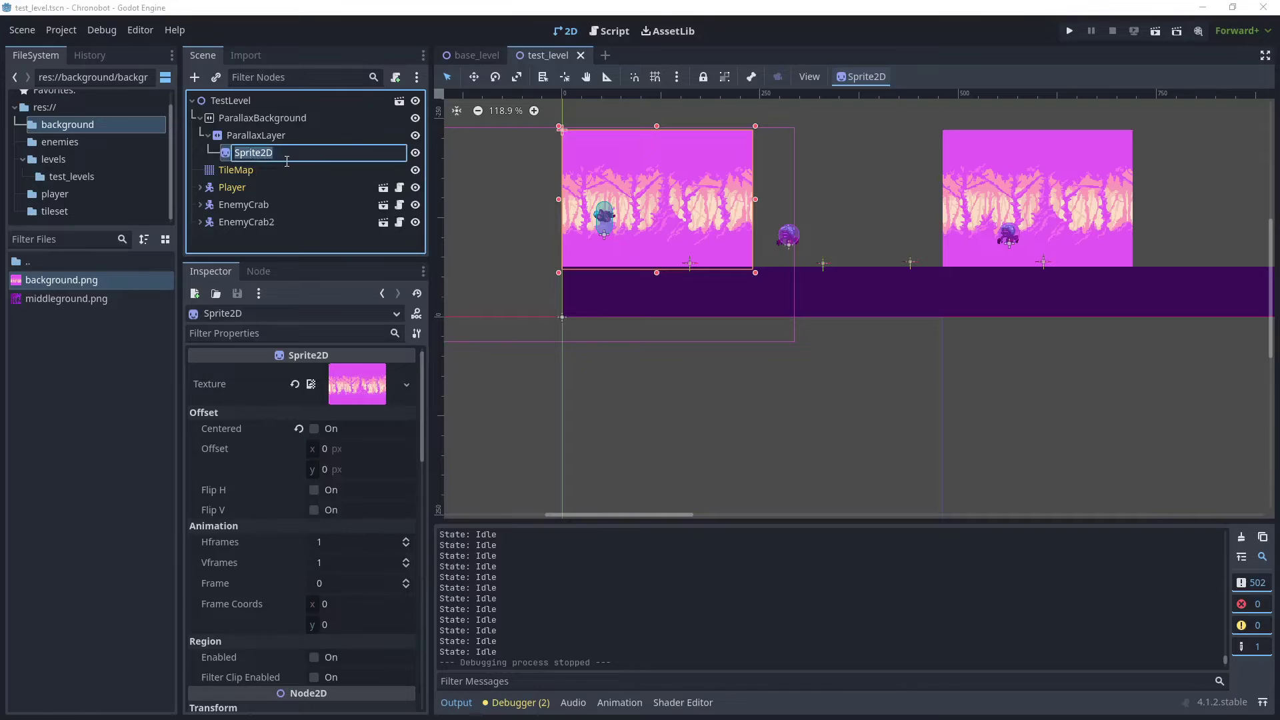
{"action": "key", "text": "Escape"}
{"action": "key", "text": "ctrl+d"}
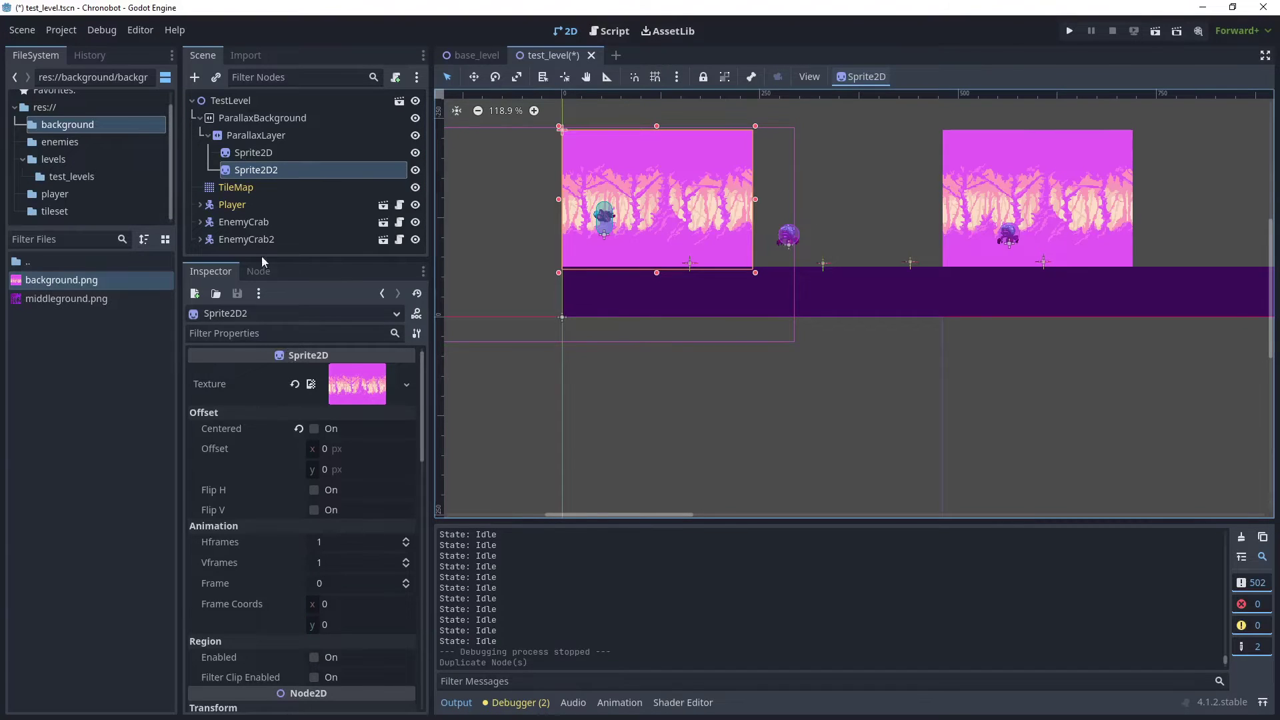
Set the copy's Transform Position x to 240 and run the current scene.
{"action": "scroll", "coordinate": [320, 469], "scroll_direction": "down", "scroll_amount": 5}
{"action": "left_click_drag", "start_coordinate": [331, 410], "coordinate": [356, 412]}
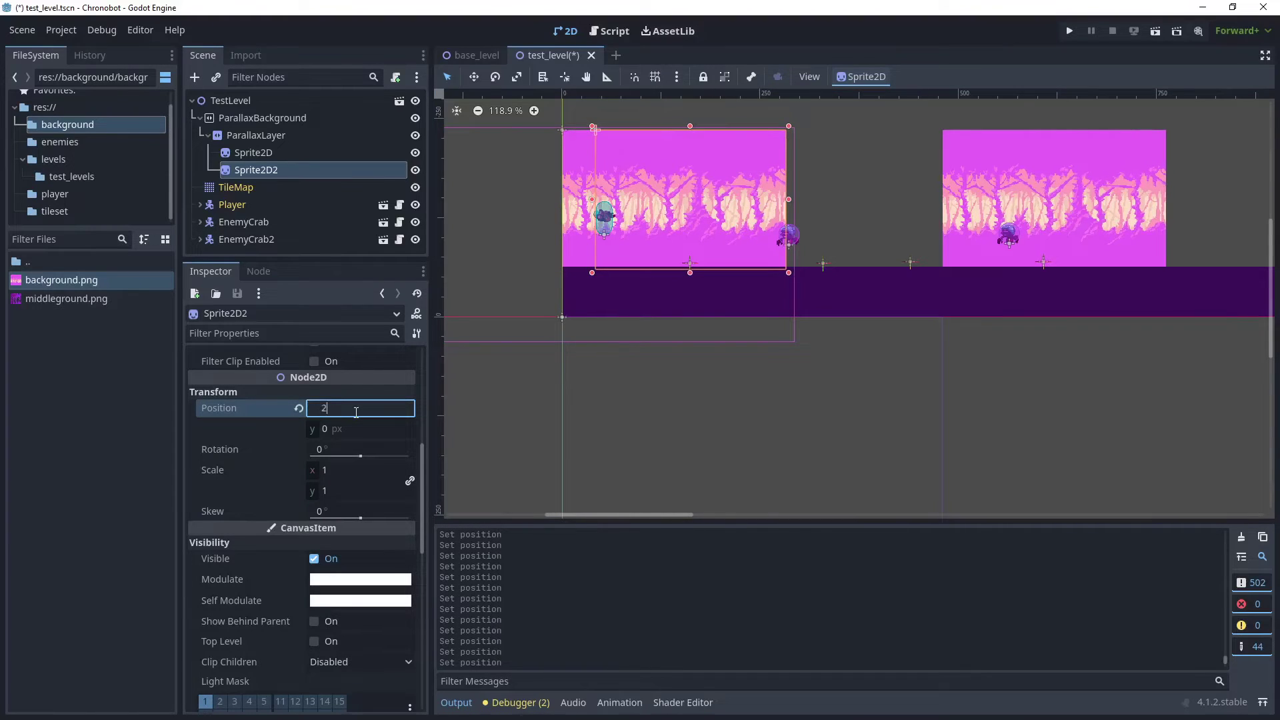
{"action": "key", "text": "Tab"}
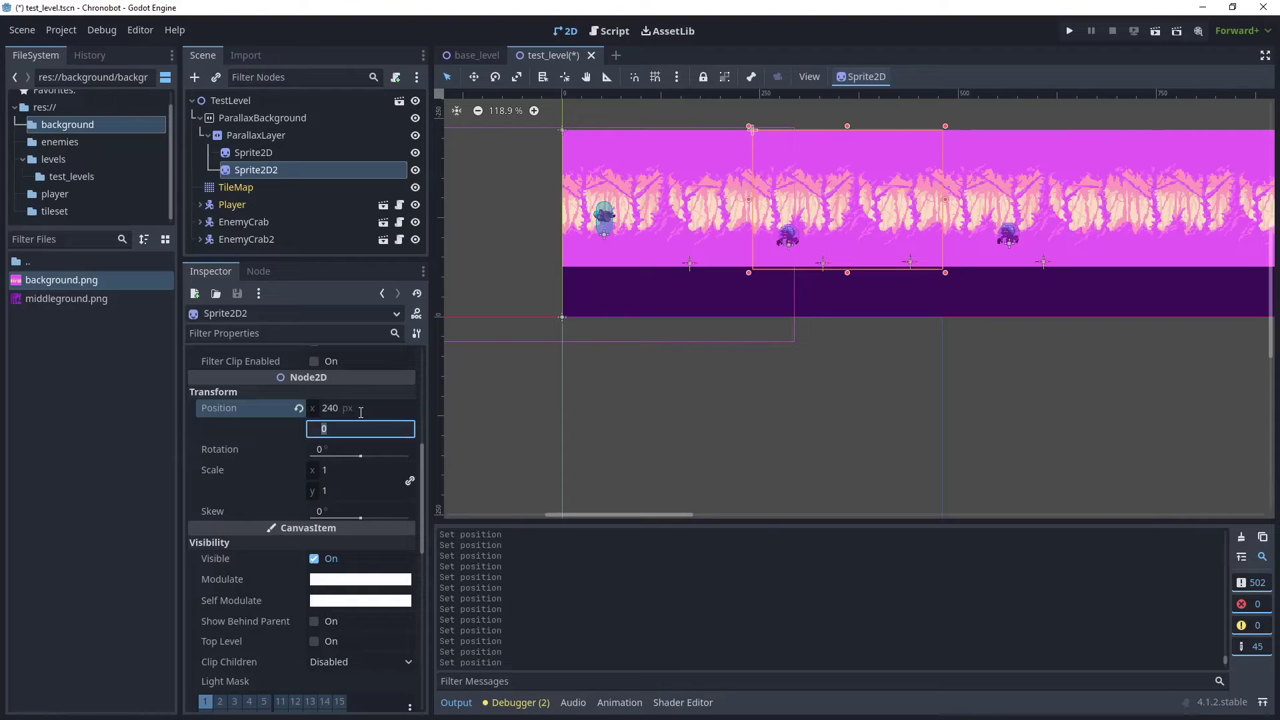
{"action": "left_click", "coordinate": [1157, 34]}
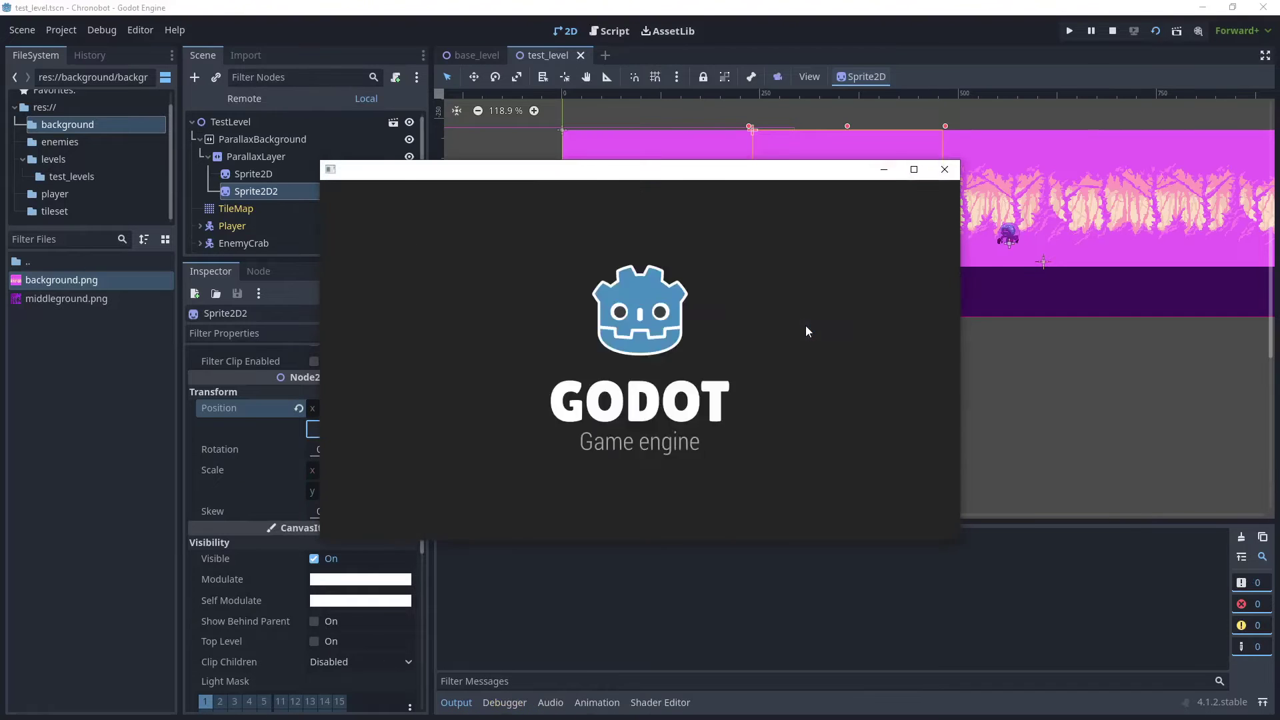
Walk and jump the player left and right to confirm the forest repeats gaplessly, then stop.
{"action": "key", "text": "Left"}
{"action": "key", "text": "space"}
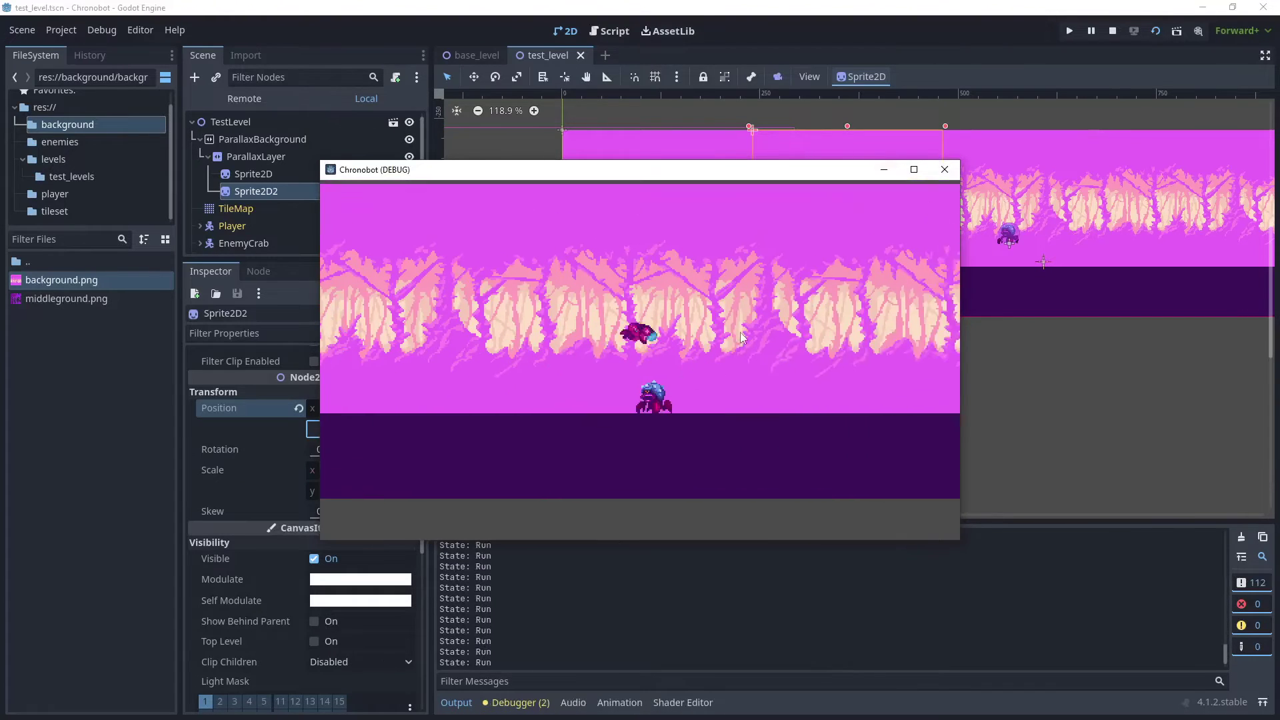
{"action": "key", "text": "Right"}
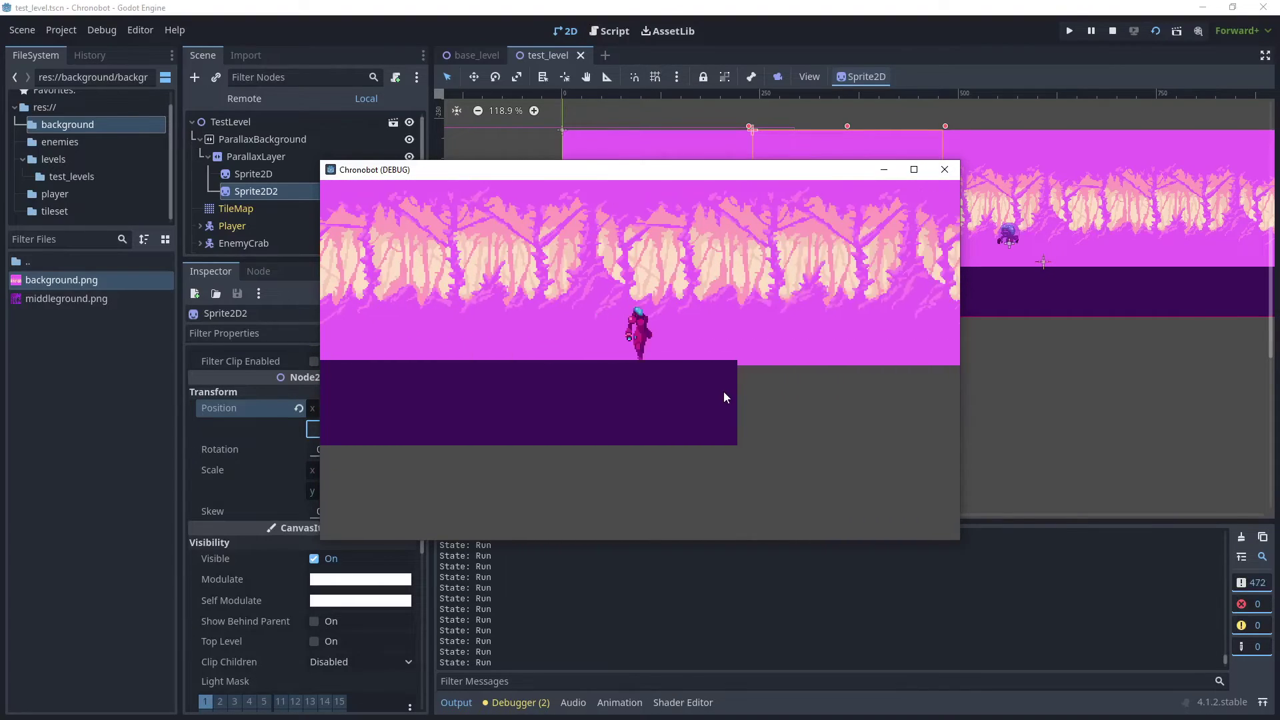
{"action": "key", "text": "Left"}
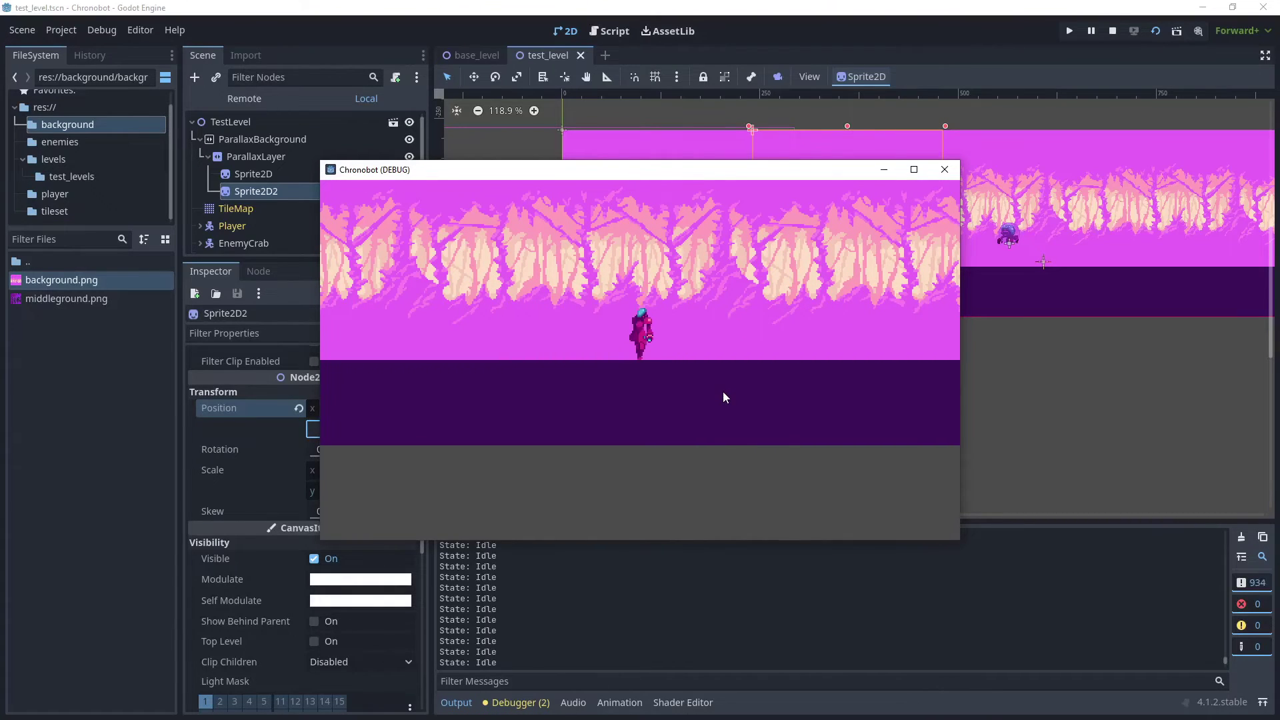
{"action": "left_click", "coordinate": [1114, 30]}
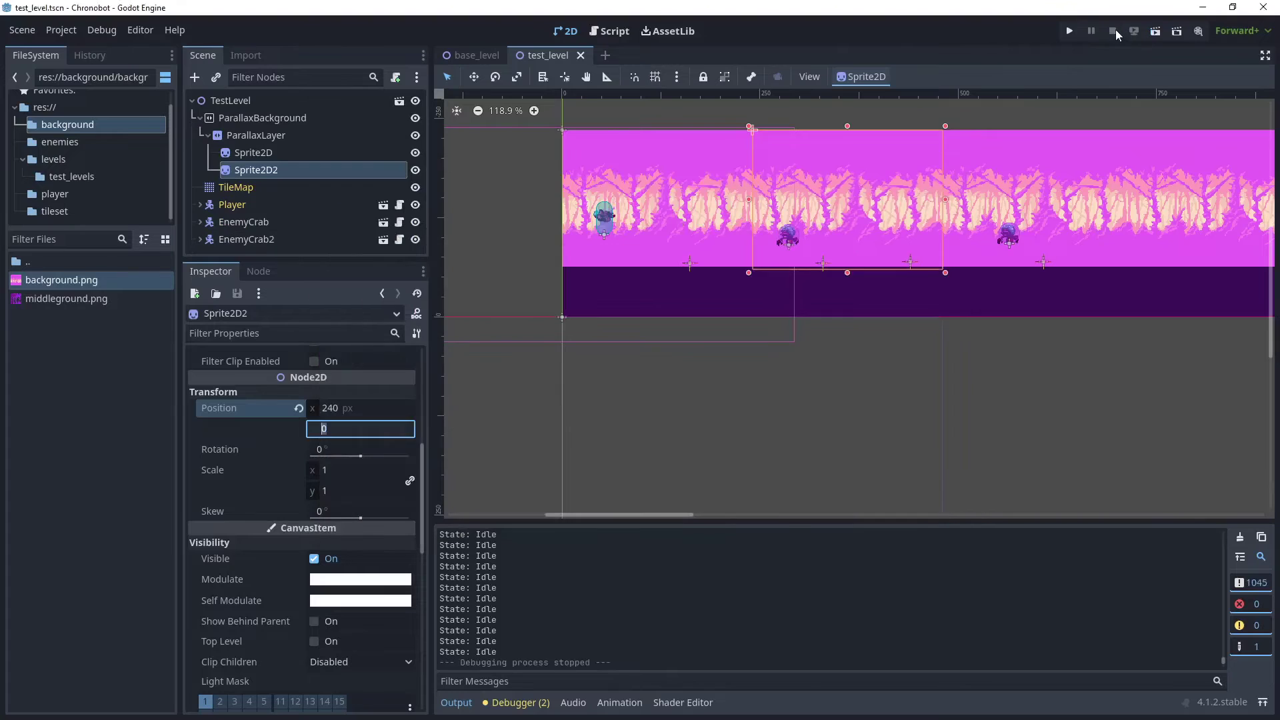
Rename the ParallaxLayer node to BackgroundParallaxLayer.
{"action": "left_click", "coordinate": [247, 140]}
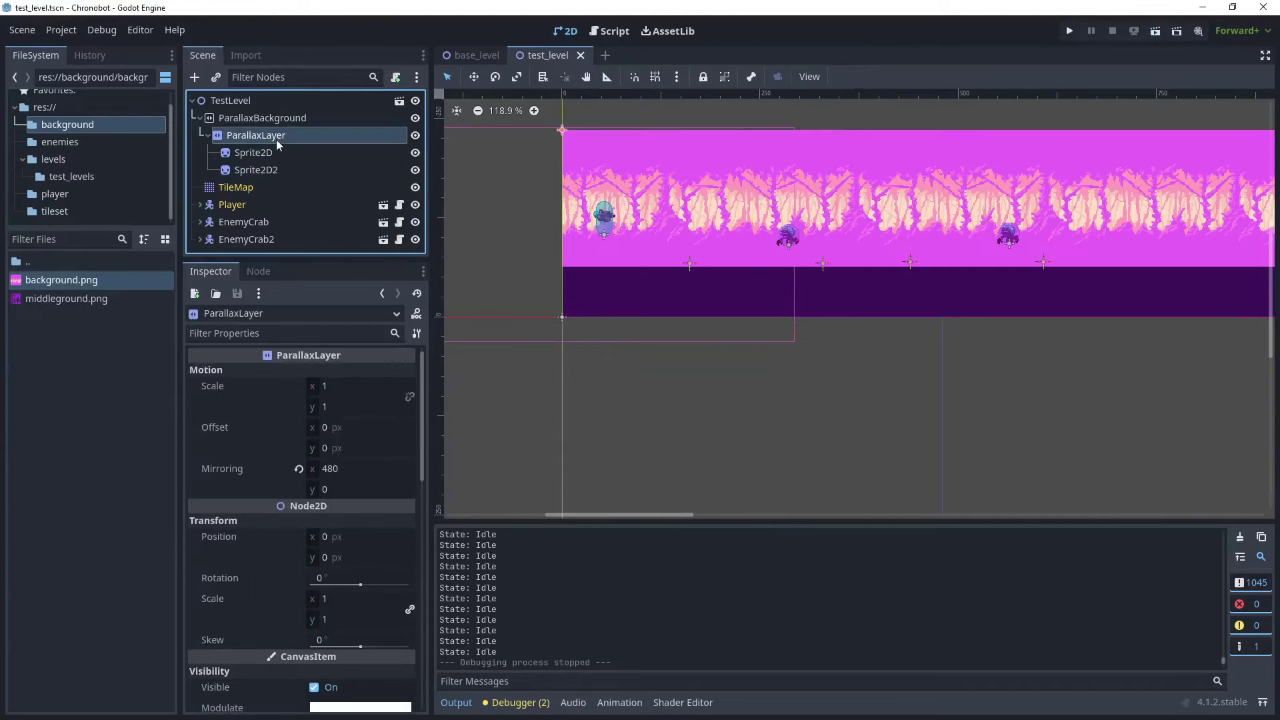
{"action": "left_click", "coordinate": [276, 139]}
{"action": "left_click", "coordinate": [230, 136]}
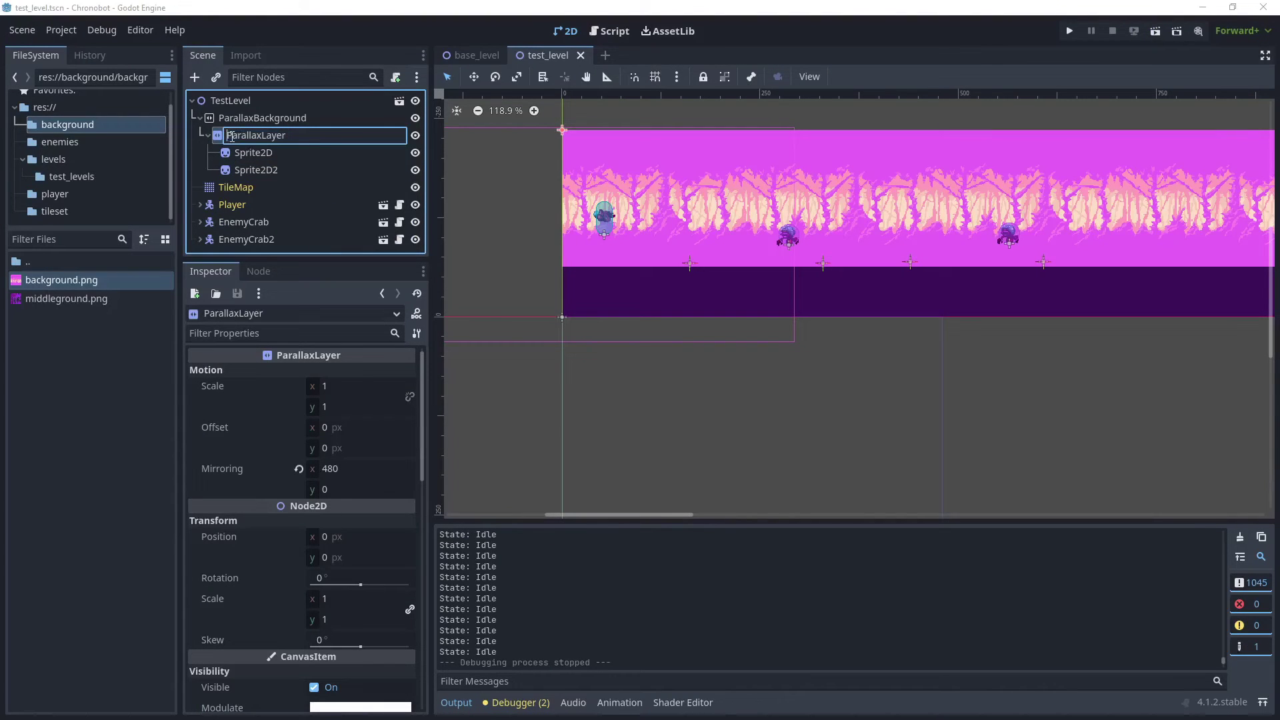
{"action": "type", "text": "Background"}
{"action": "key", "text": "Return"}
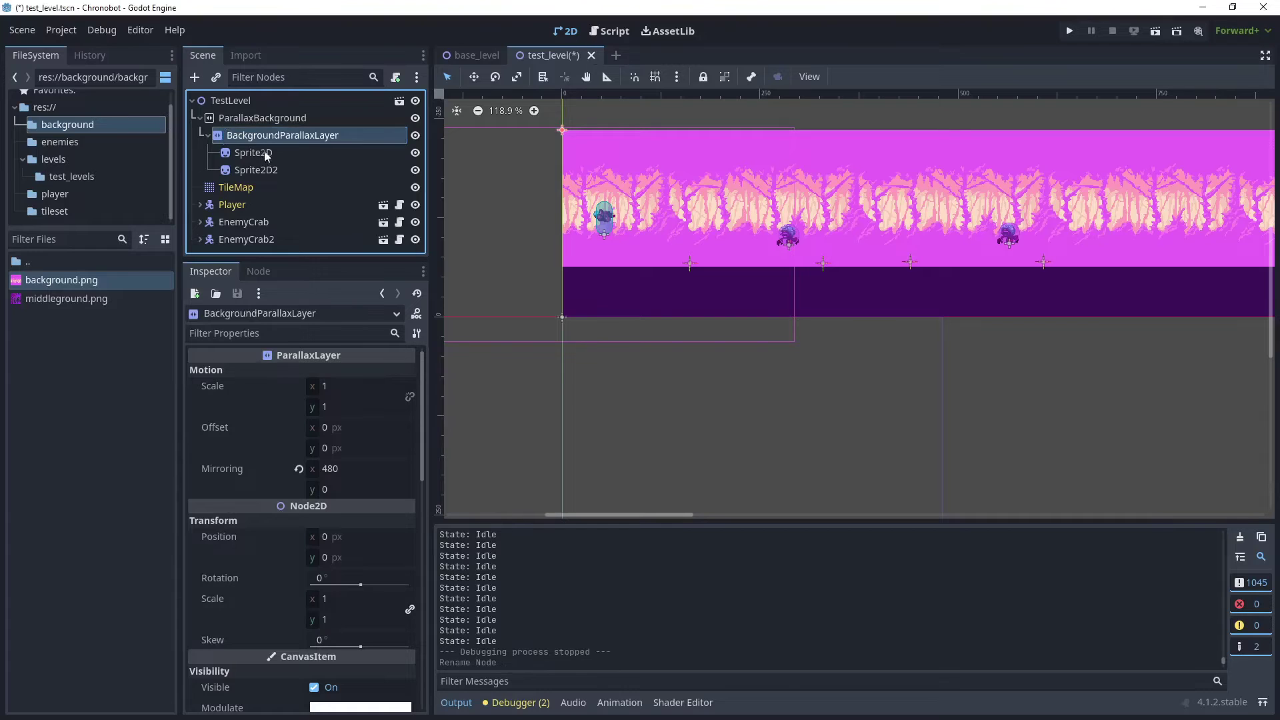
Add a new ParallaxLayer under ParallaxBackground and name it MiddlegroundParallaxLayer.
{"action": "right_click", "coordinate": [239, 119]}
{"action": "left_click", "coordinate": [274, 125]}
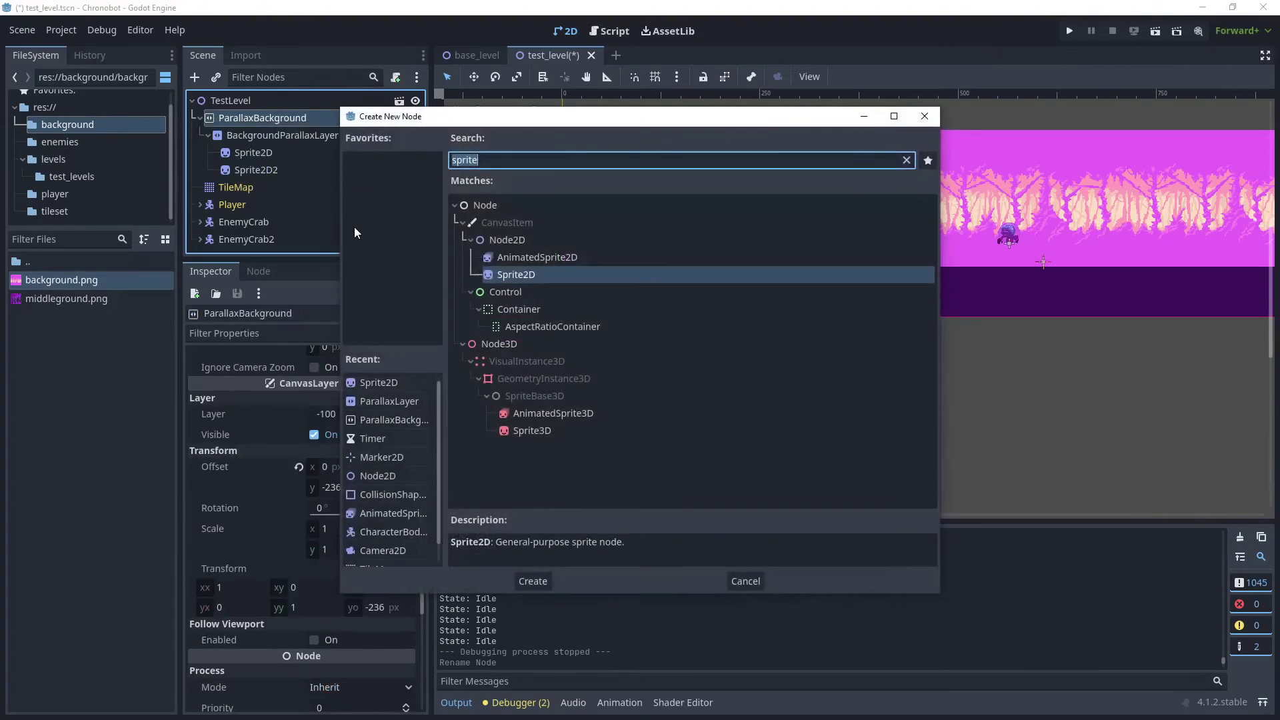
{"action": "type", "text": "para"}
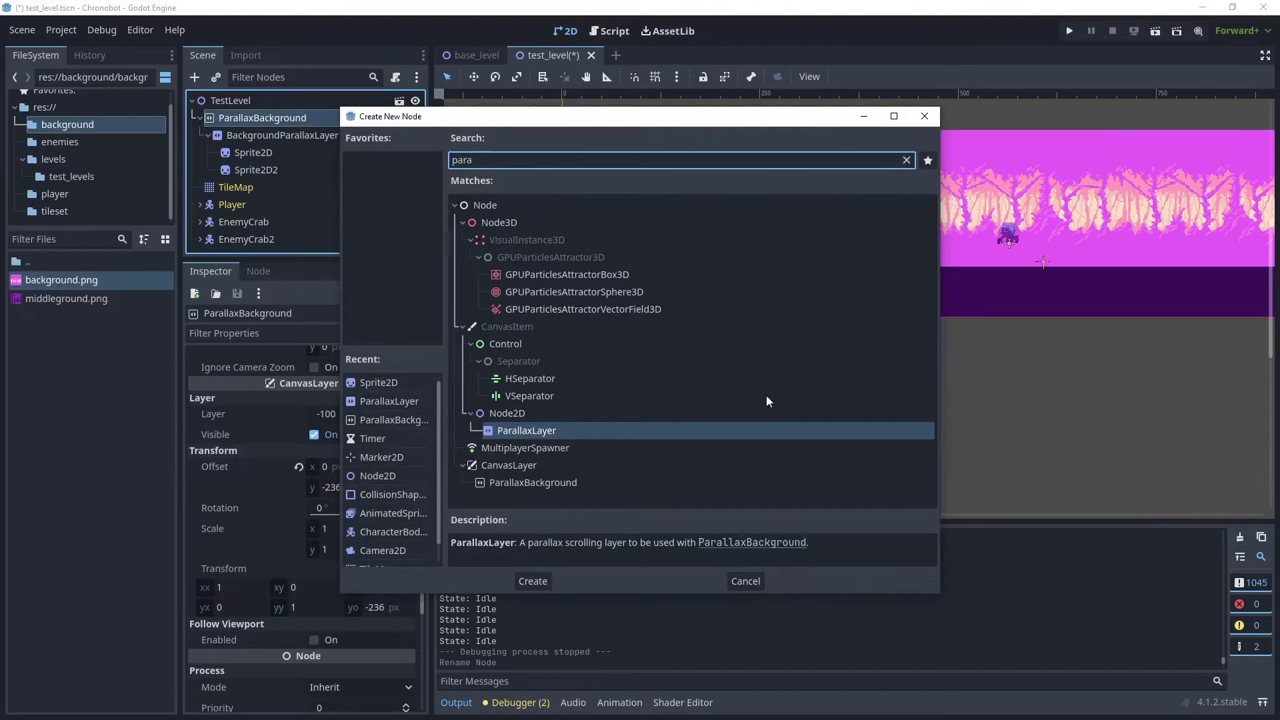
{"action": "double_click", "coordinate": [578, 432]}
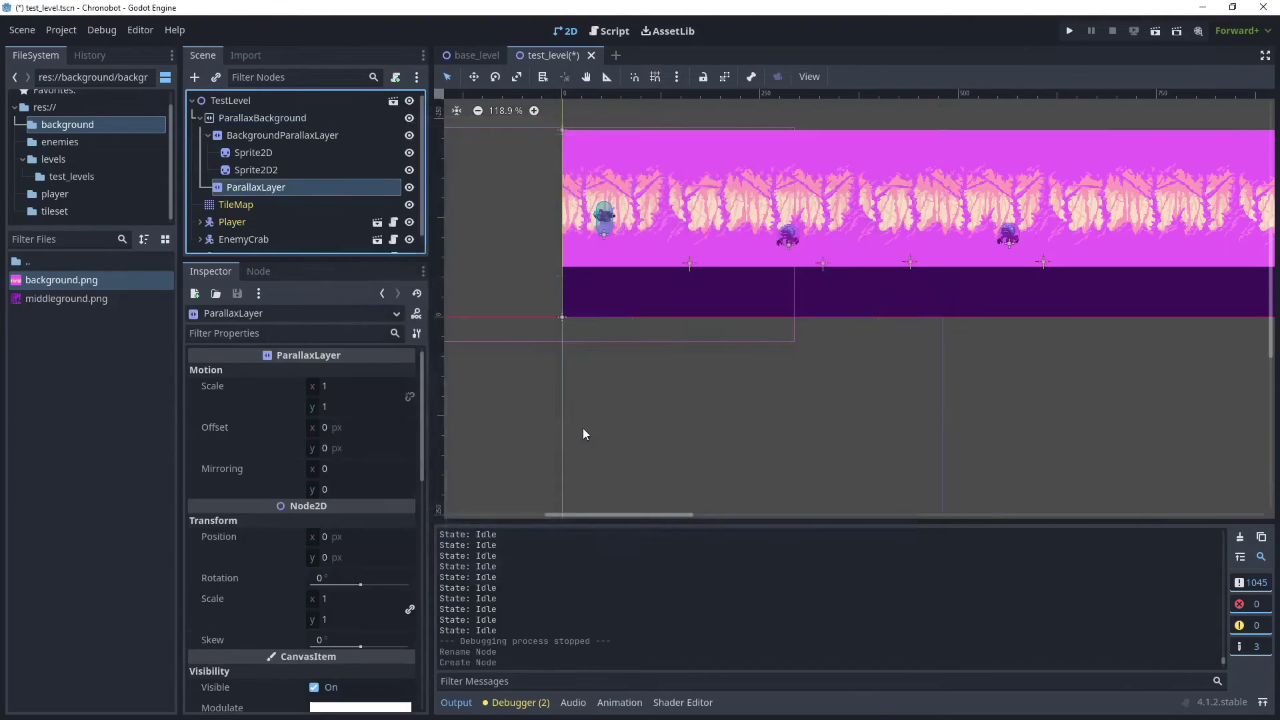
{"action": "double_click", "coordinate": [250, 187]}
{"action": "type", "text": "MiddlegroundParallaxLayer"}
{"action": "key", "text": "Return"}
Add a Sprite2D child to MiddlegroundParallaxLayer.
{"action": "right_click", "coordinate": [270, 185]}
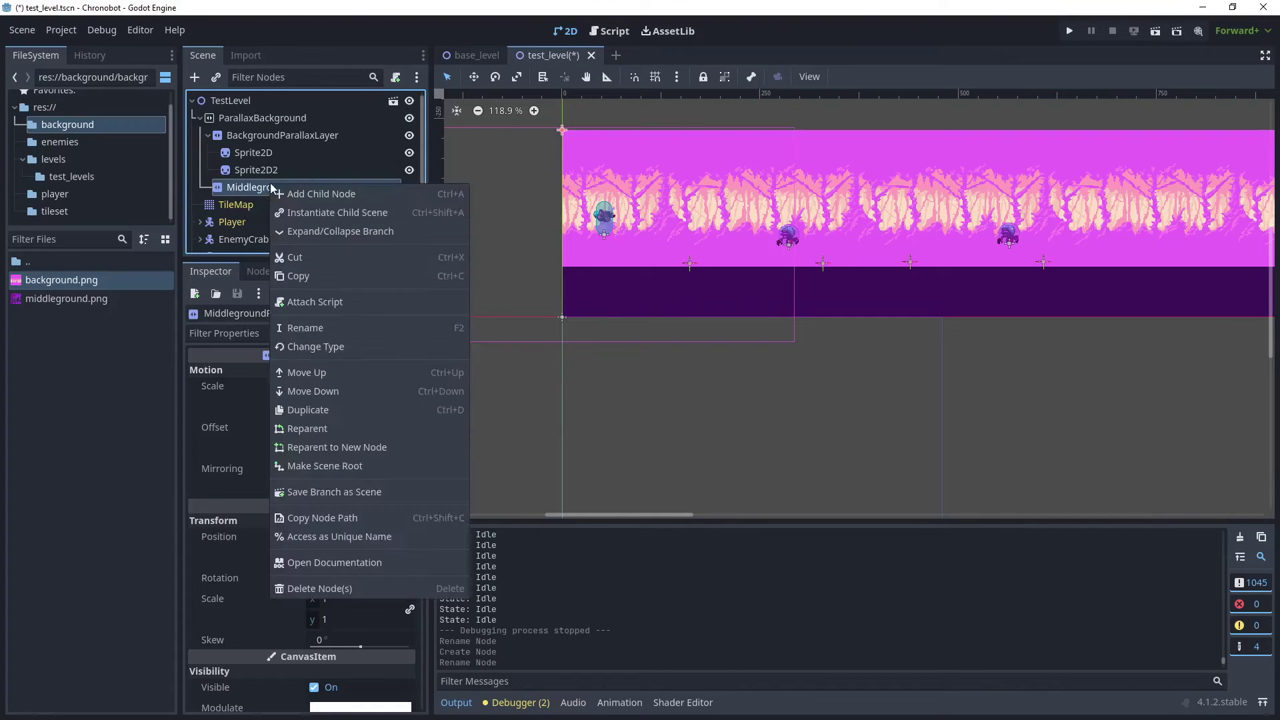
{"action": "left_click", "coordinate": [321, 194]}
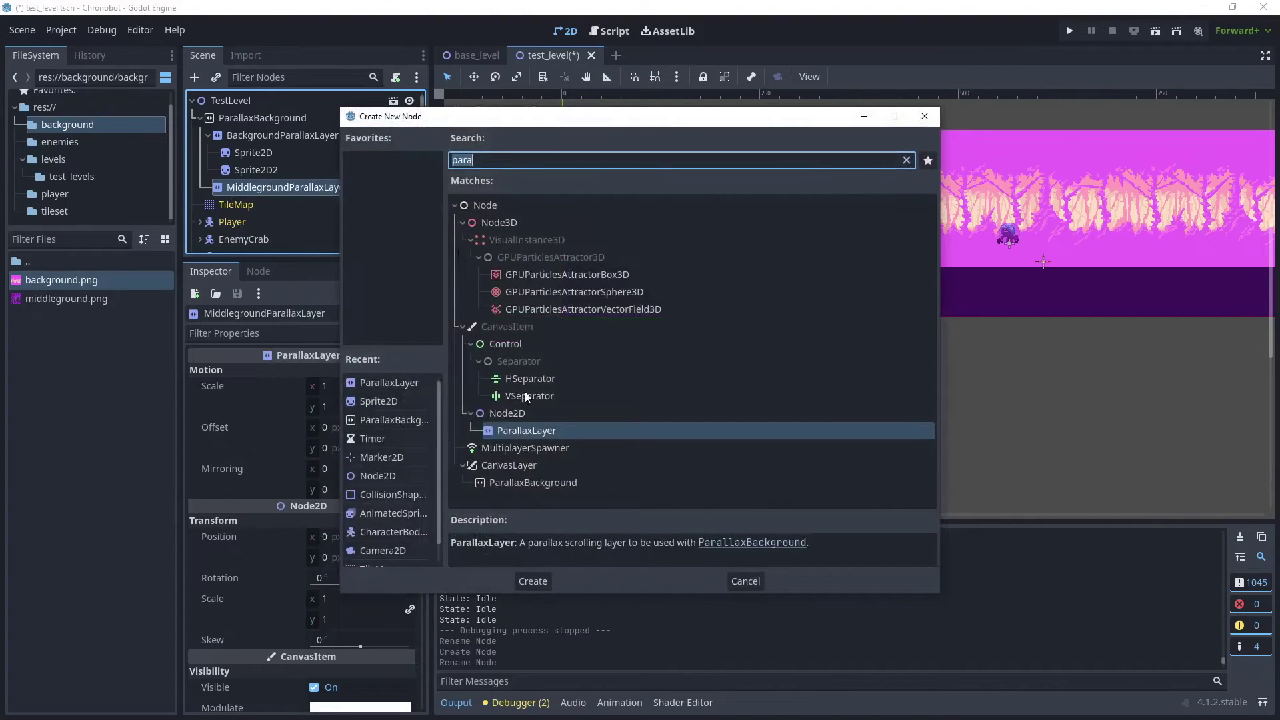
{"action": "type", "text": "spri"}
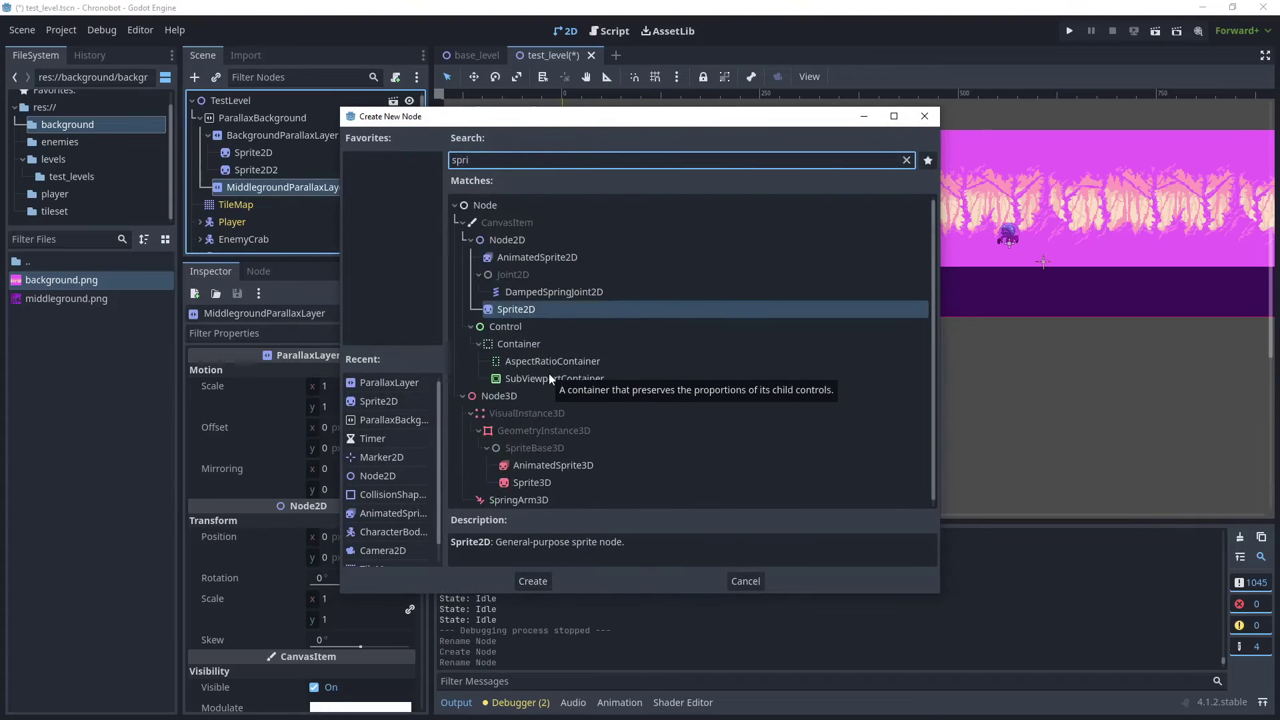
{"action": "left_click", "coordinate": [533, 581]}
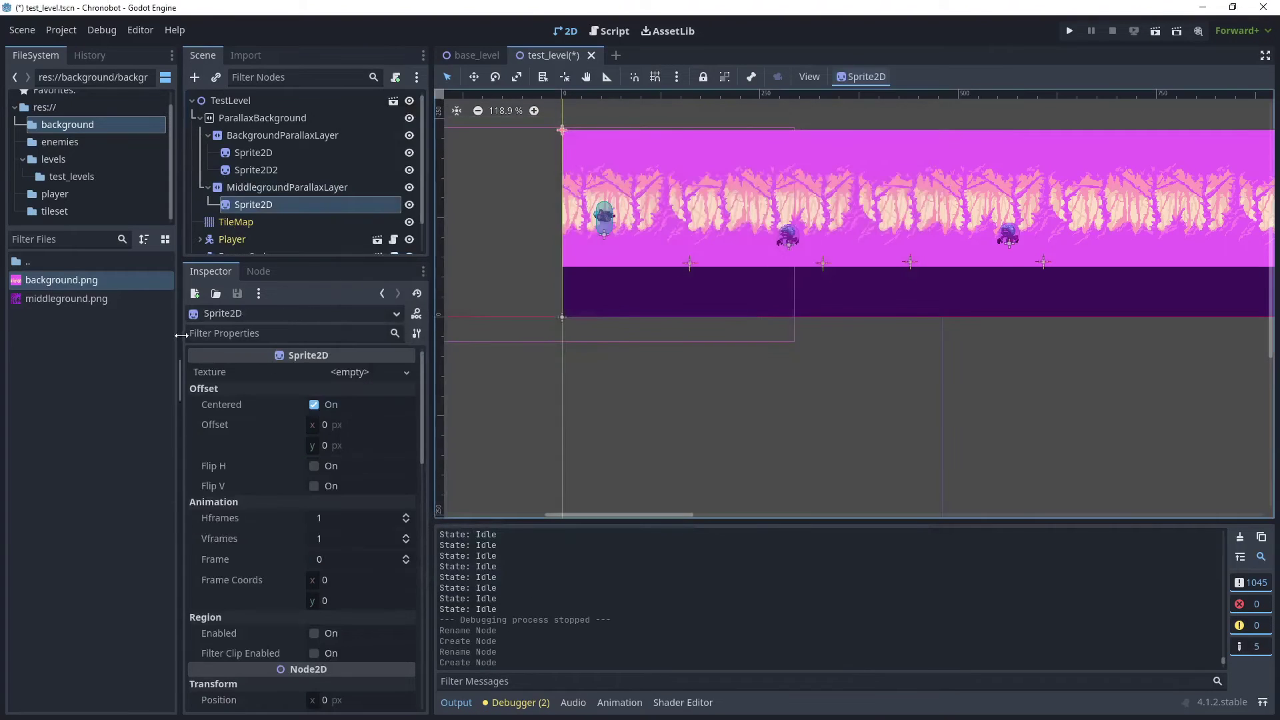
Assign middleground.png to the sprite and turn off Offset > Centered so its corner sits at the origin.
{"action": "left_click_drag", "start_coordinate": [73, 299], "coordinate": [326, 370]}
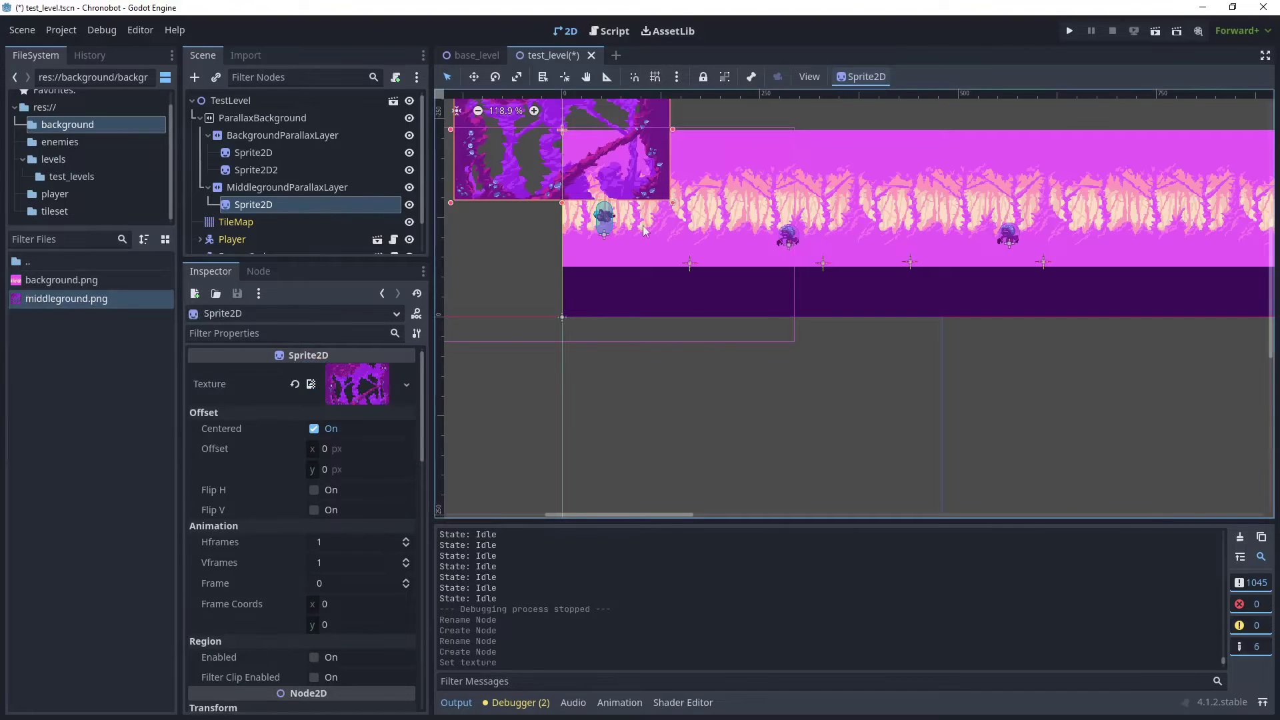
{"action": "scroll", "coordinate": [662, 206], "scroll_direction": "down", "scroll_amount": 2}
{"action": "scroll", "coordinate": [662, 206], "scroll_direction": "up", "scroll_amount": 1}
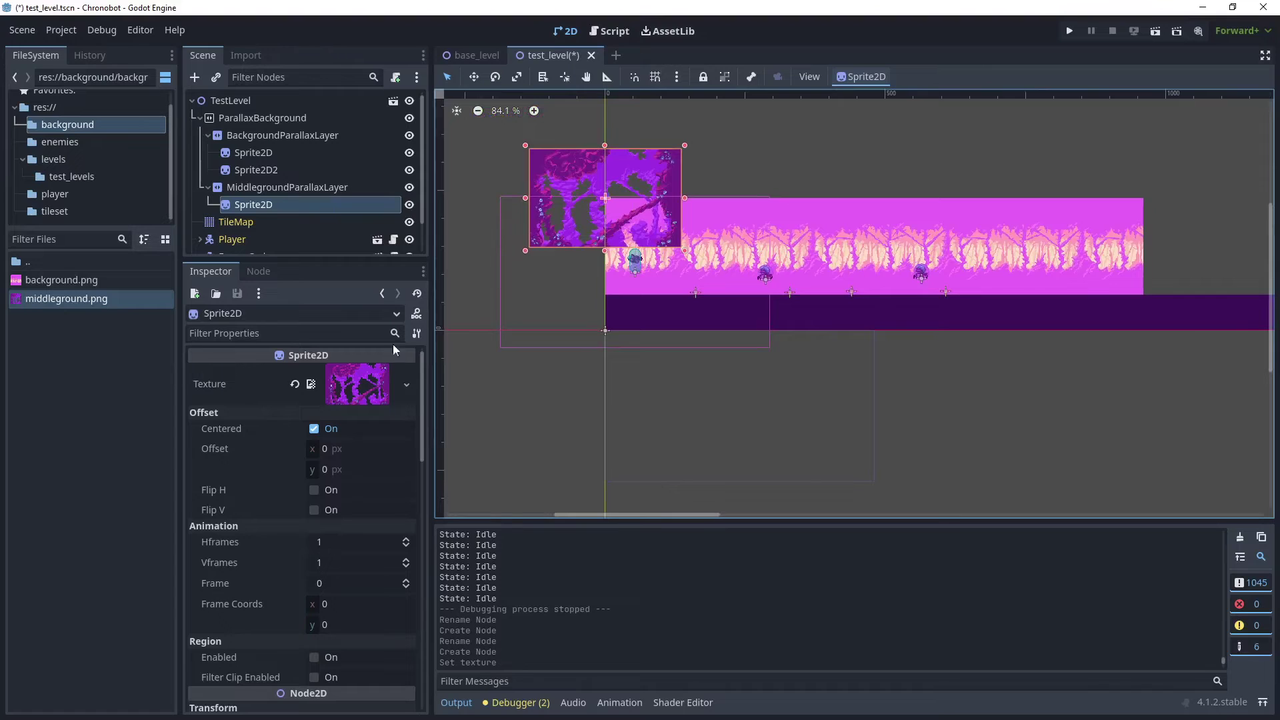
{"action": "left_click", "coordinate": [314, 429]}
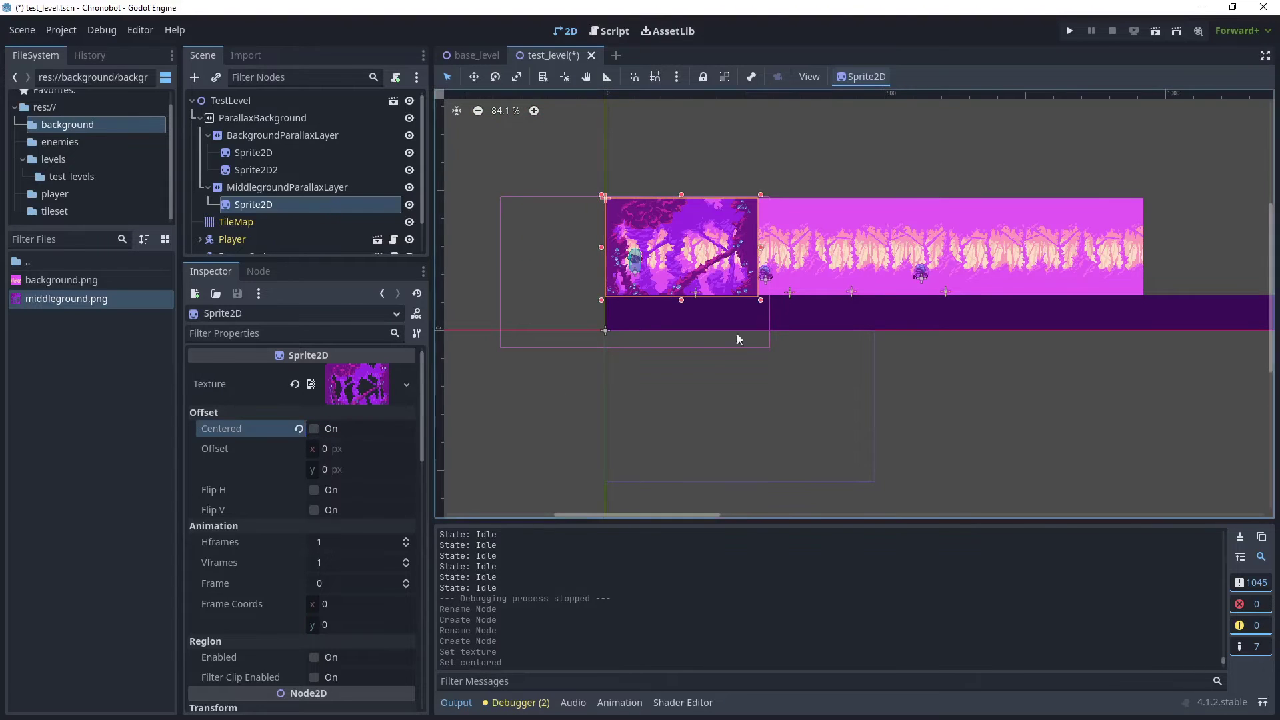
{"action": "scroll", "coordinate": [692, 248], "scroll_direction": "up", "scroll_amount": 4}
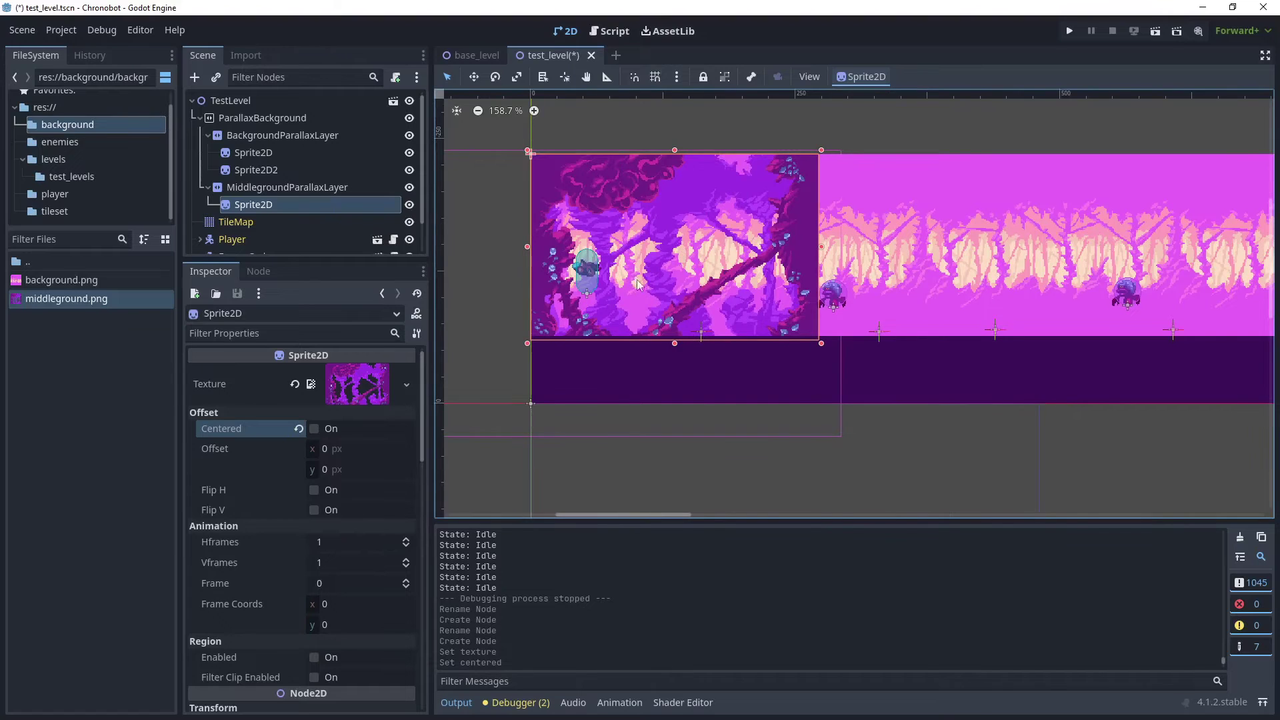
{"action": "scroll", "coordinate": [697, 277], "scroll_direction": "down", "scroll_amount": 3}
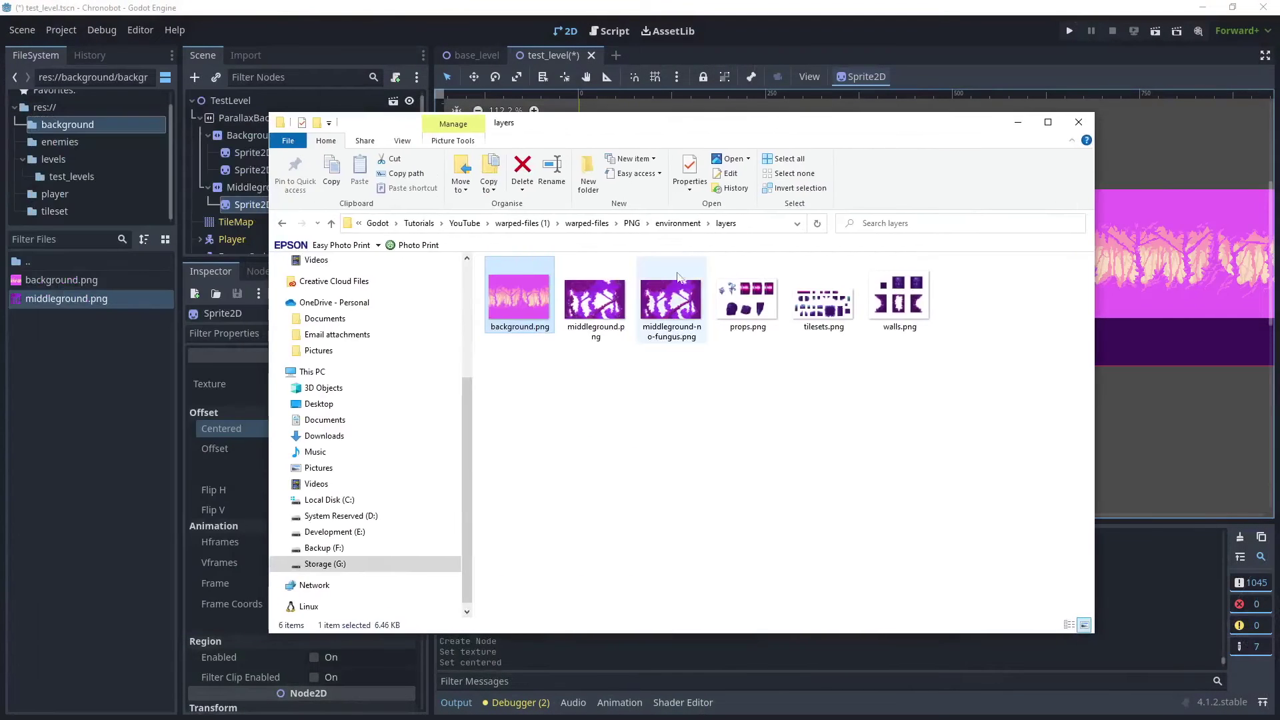
{"action": "left_click", "coordinate": [590, 305]}
{"action": "right_click", "coordinate": [591, 305]}
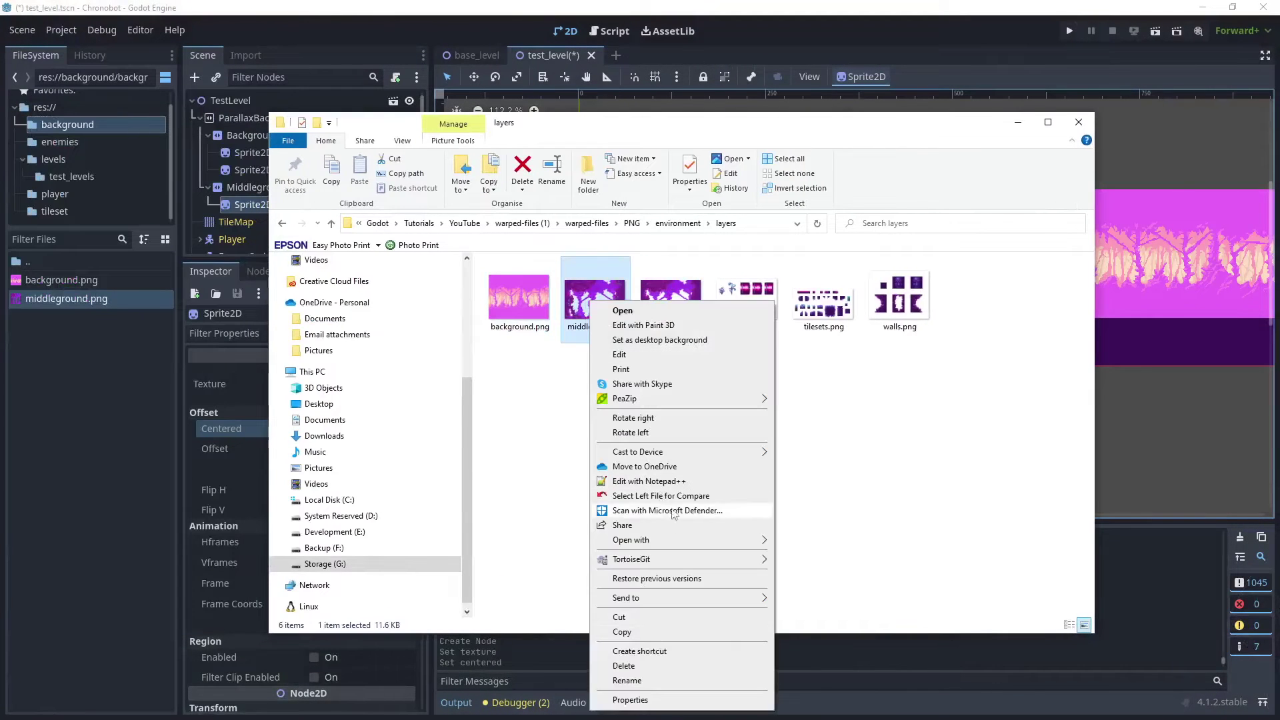
{"action": "left_click", "coordinate": [630, 700]}
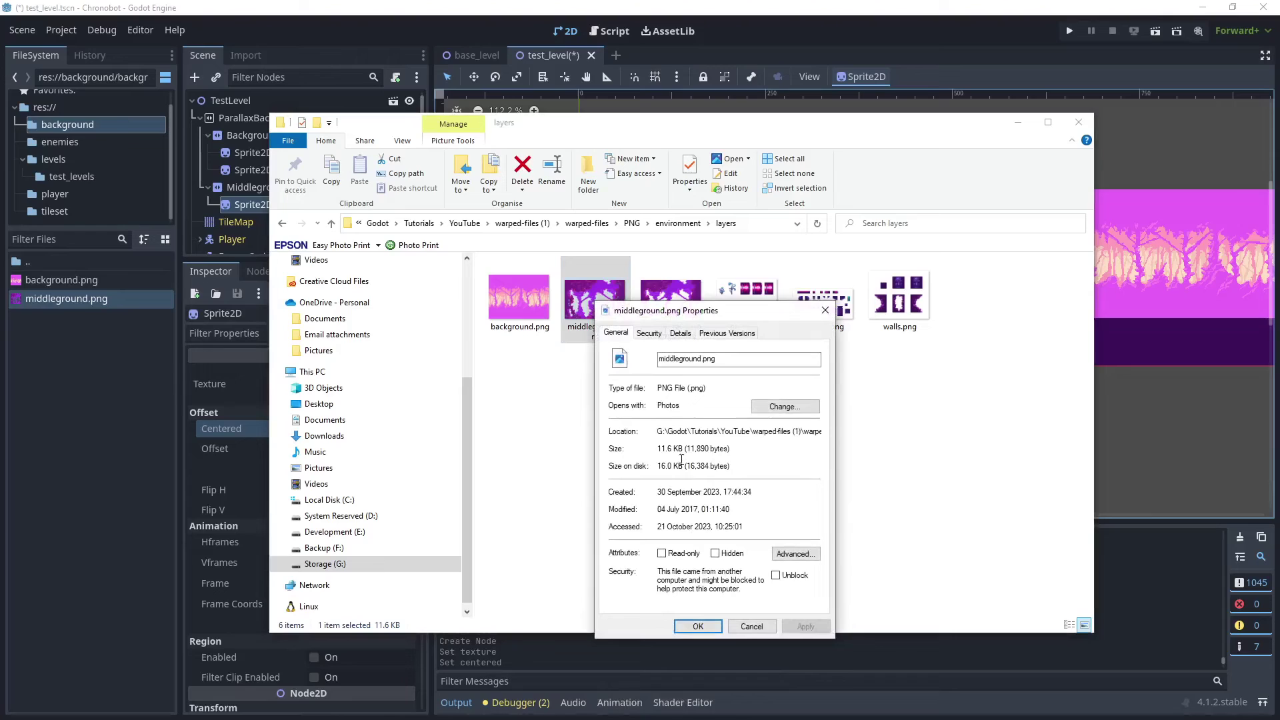
{"action": "left_click", "coordinate": [680, 333]}
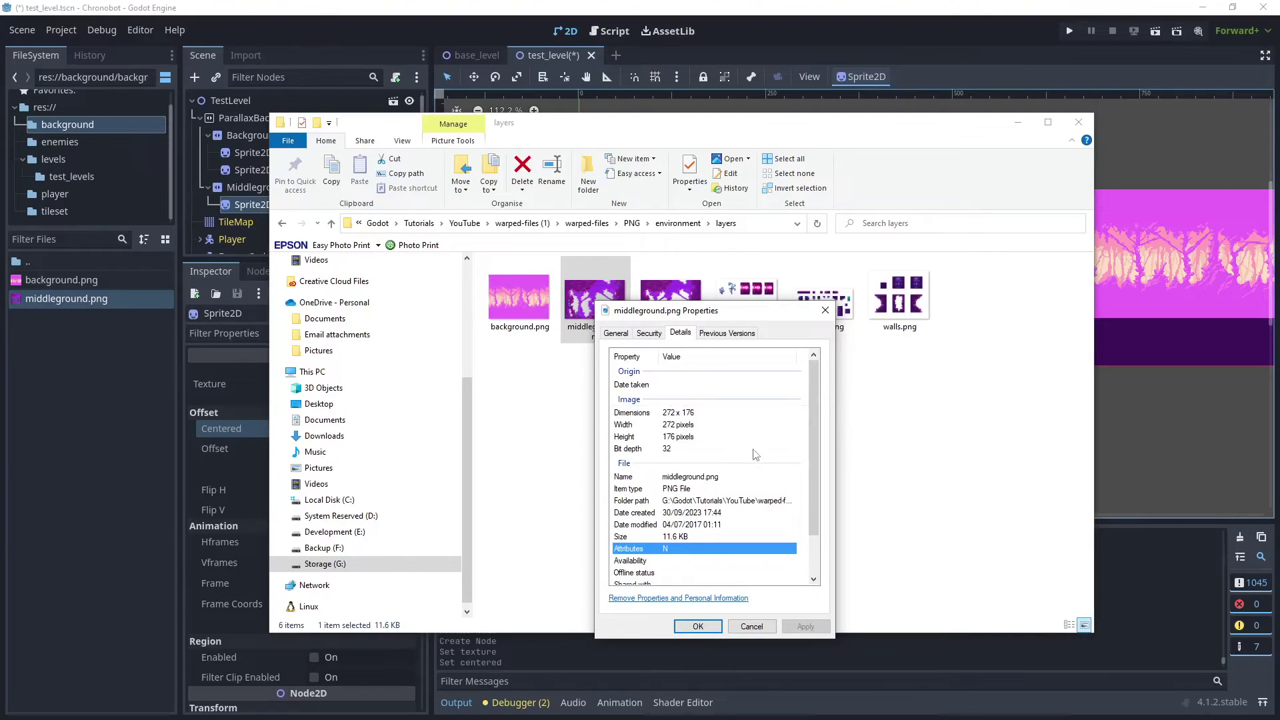
{"action": "left_click", "coordinate": [756, 628]}
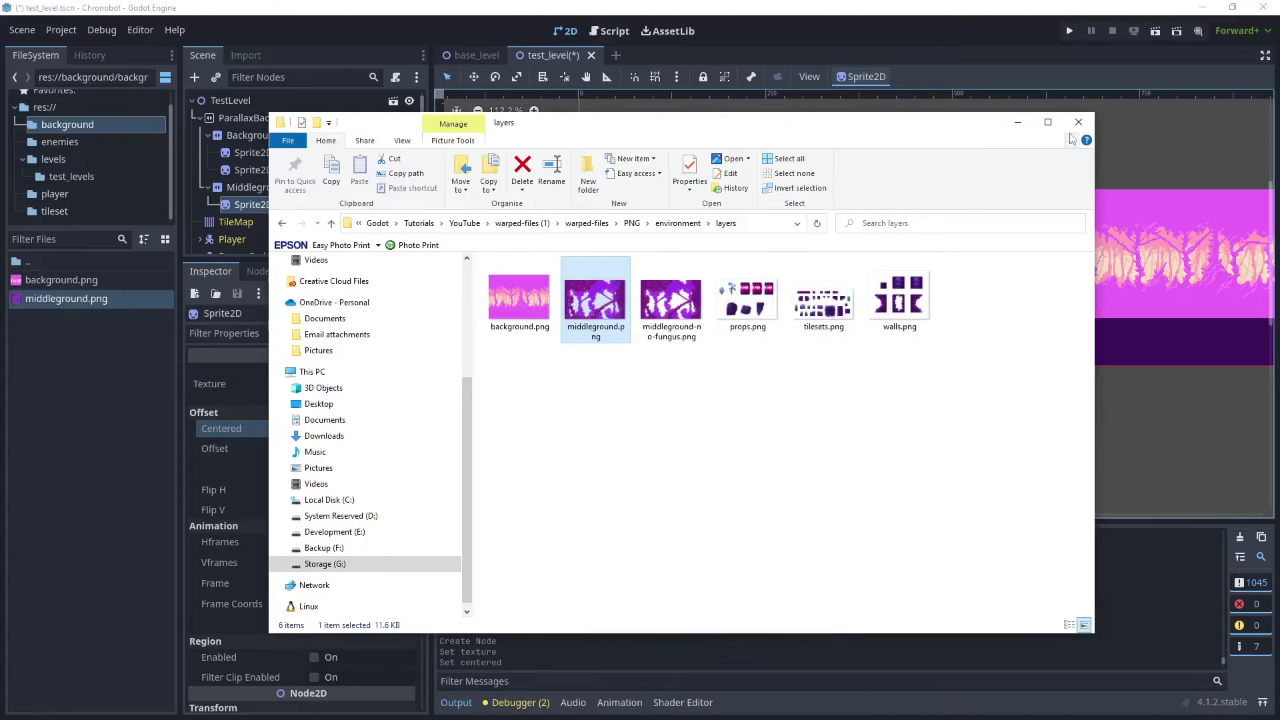
{"action": "left_click", "coordinate": [1078, 122]}
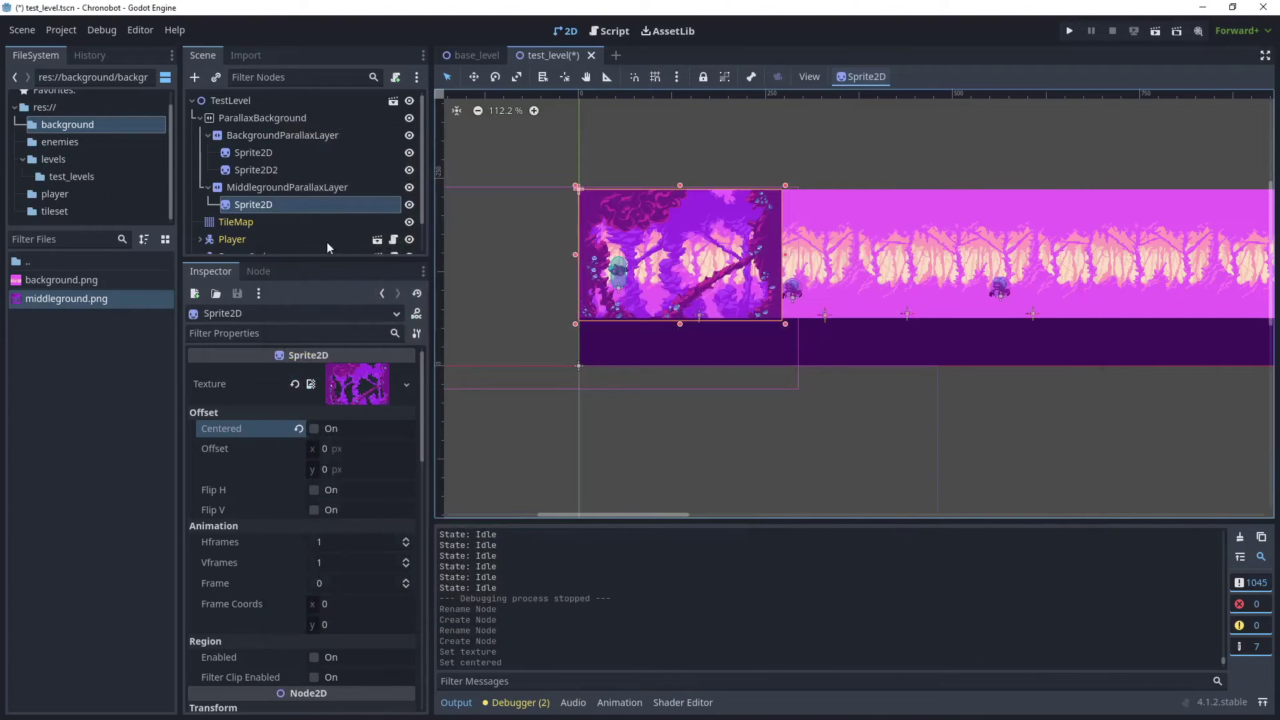
Set MiddlegroundParallaxLayer's Motion Mirroring x to 272.
{"action": "left_click", "coordinate": [282, 189]}
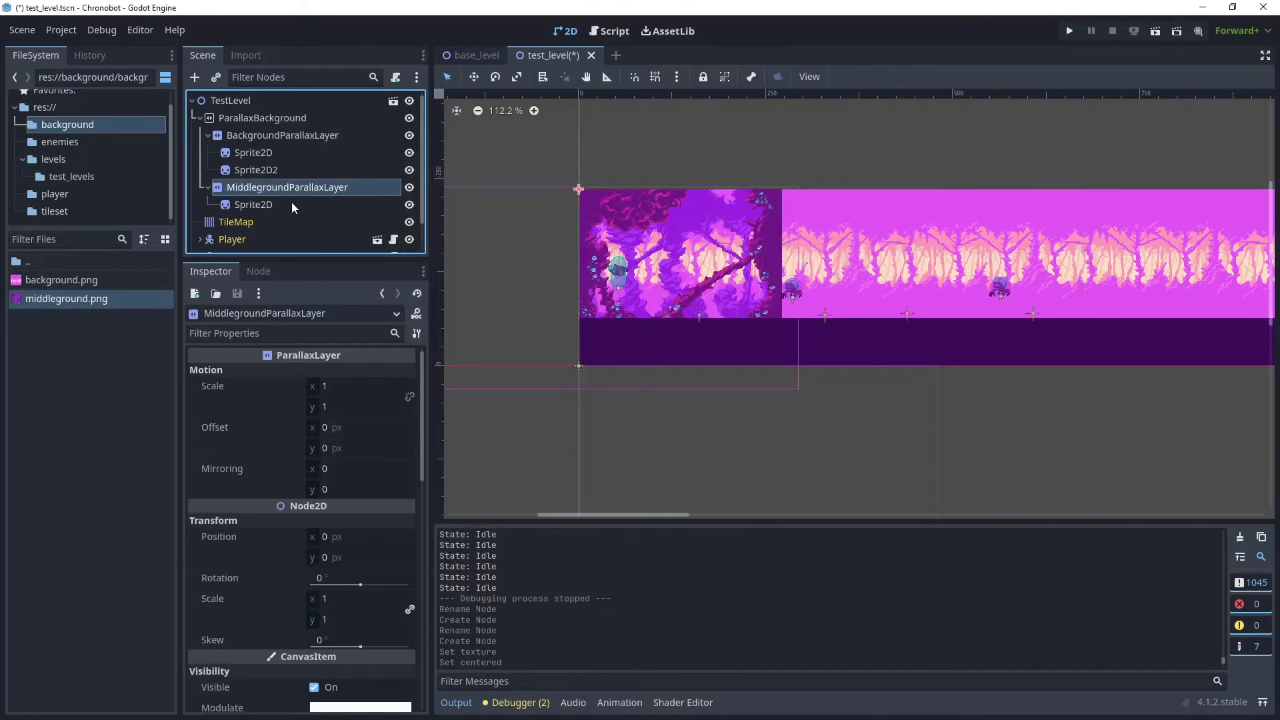
{"action": "left_click", "coordinate": [329, 469]}
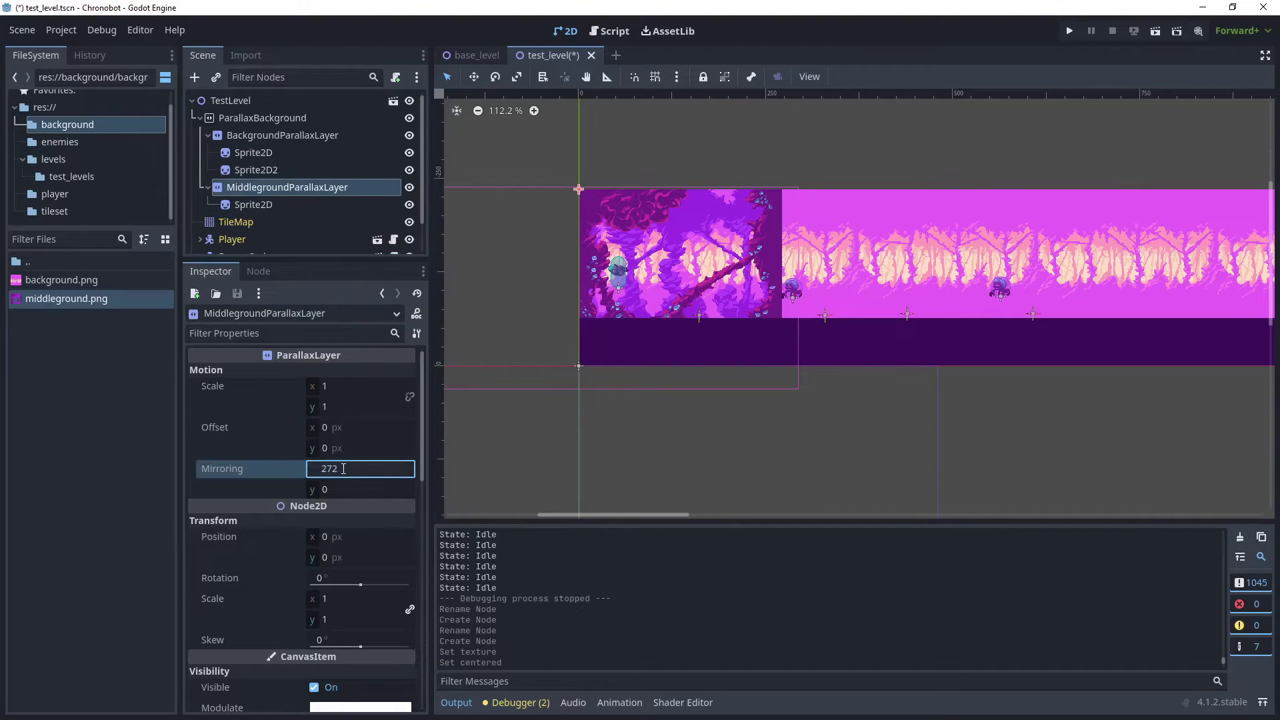
{"action": "key", "text": "Tab"}
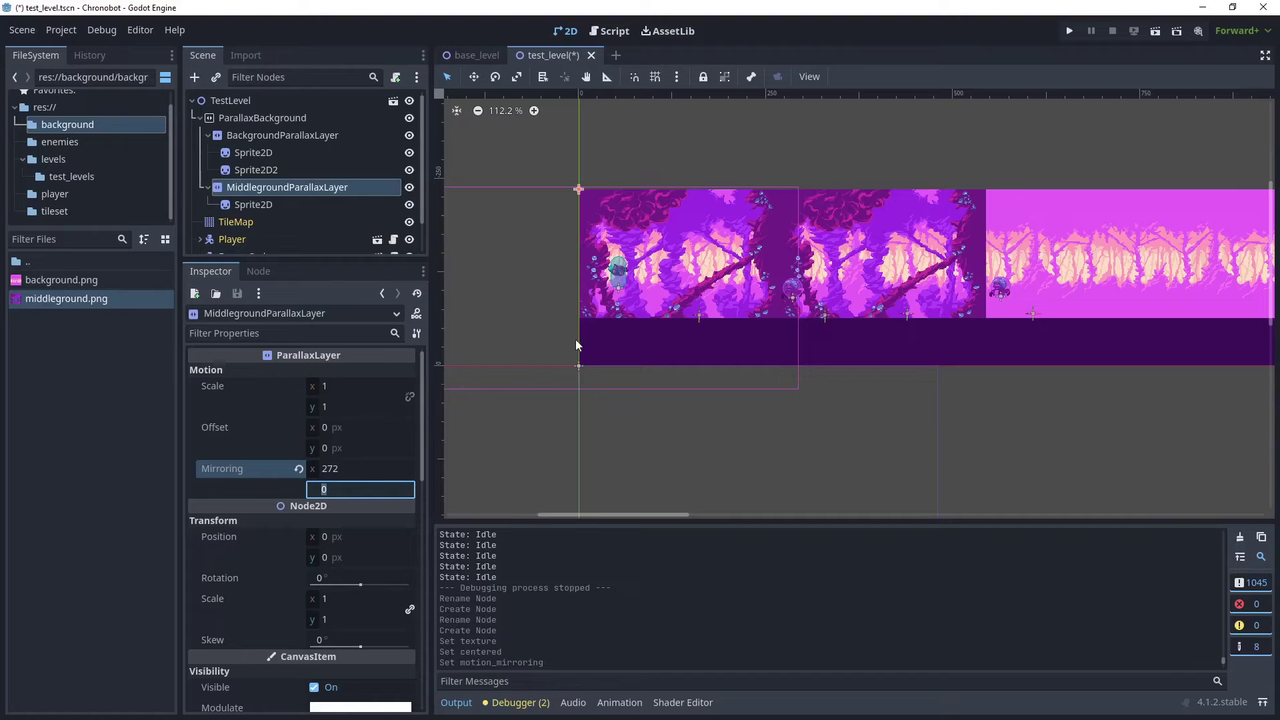
Run the current scene, move and jump the player right to watch the middleground, then stop.
{"action": "left_click", "coordinate": [1155, 32]}
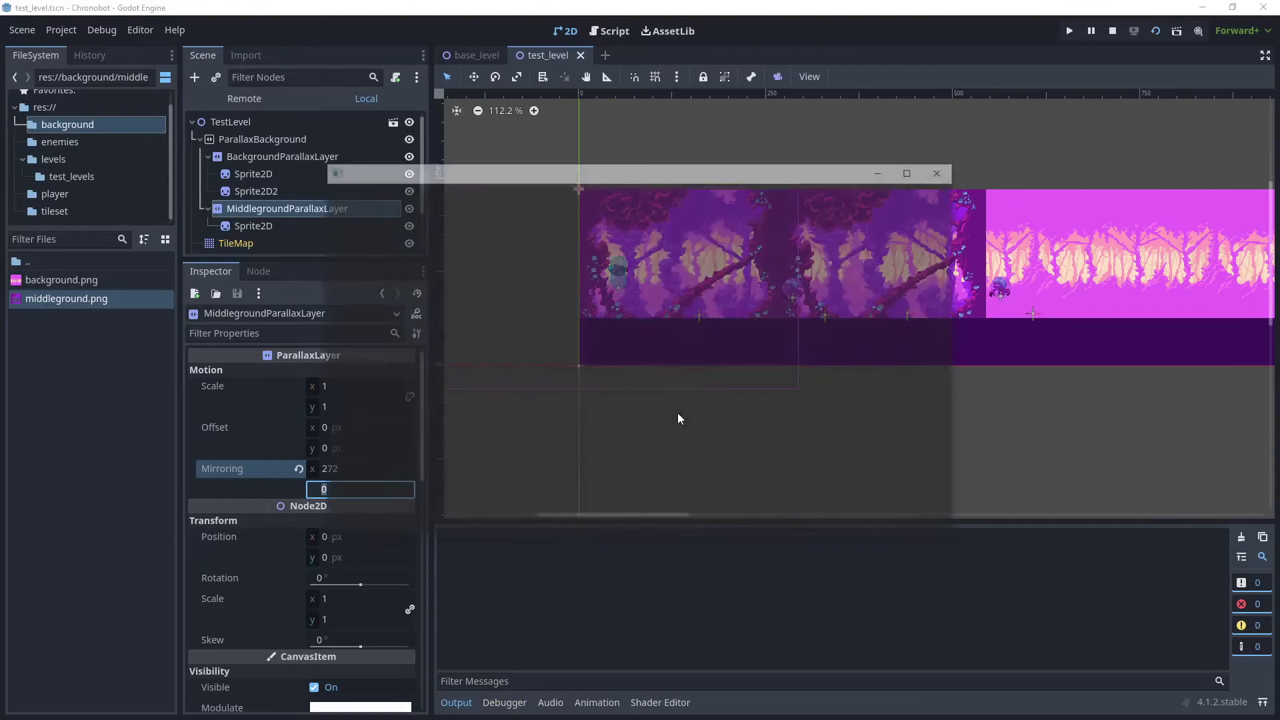
{"action": "key", "text": "Right"}
{"action": "key", "text": "space"}
{"action": "key", "text": "Right"}
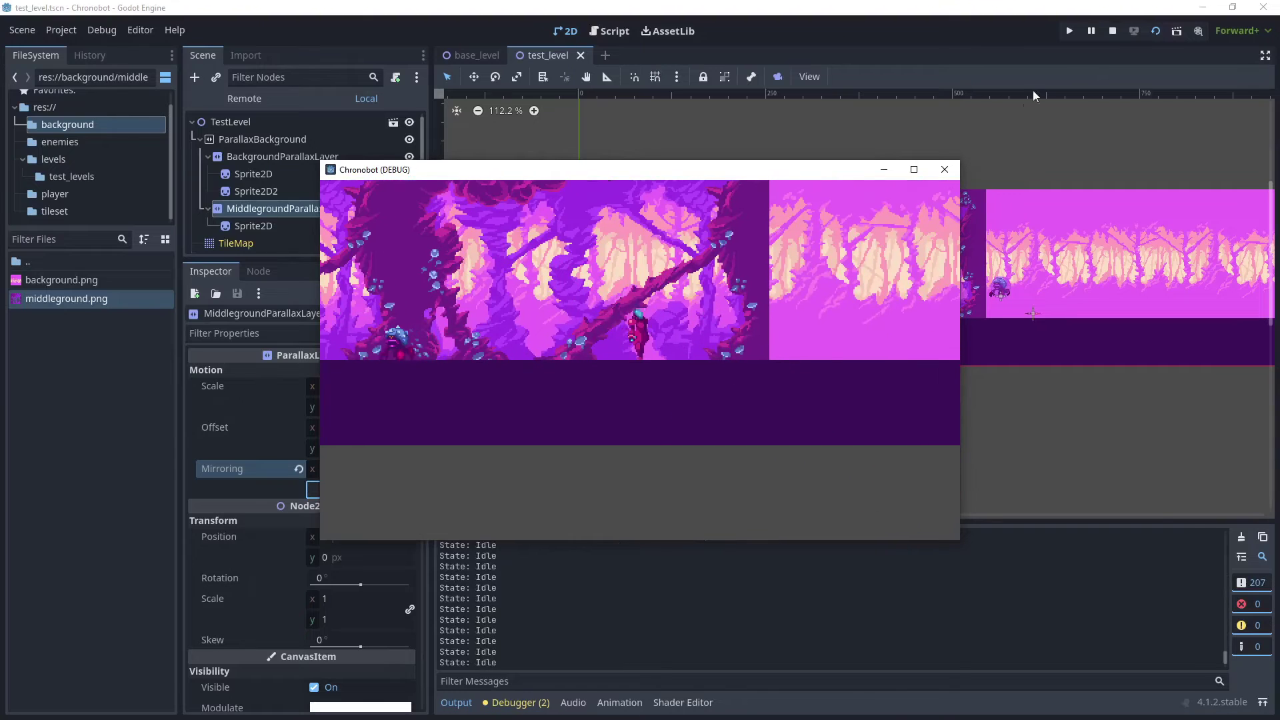
{"action": "left_click", "coordinate": [1113, 31]}
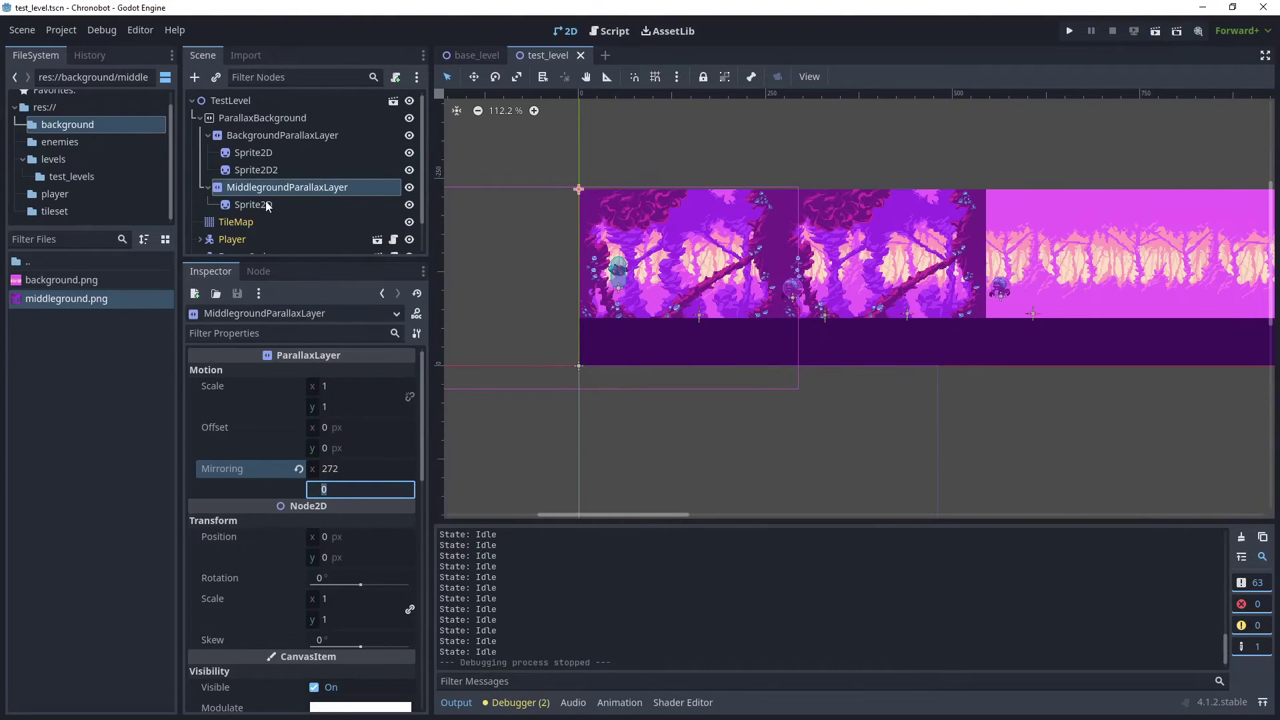
Change MiddlegroundParallaxLayer's Mirroring x to 272*2, giving 544.
{"action": "left_click", "coordinate": [264, 203]}
{"action": "left_click", "coordinate": [278, 189]}
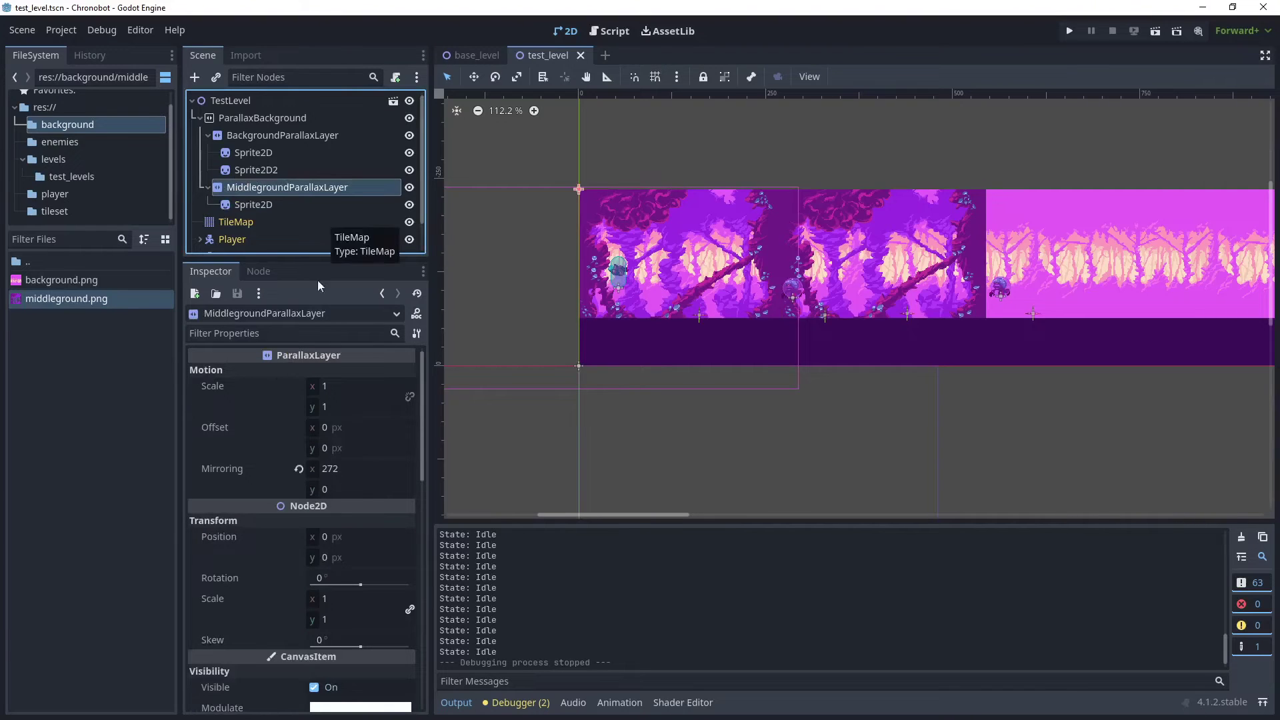
{"action": "left_click", "coordinate": [351, 468]}
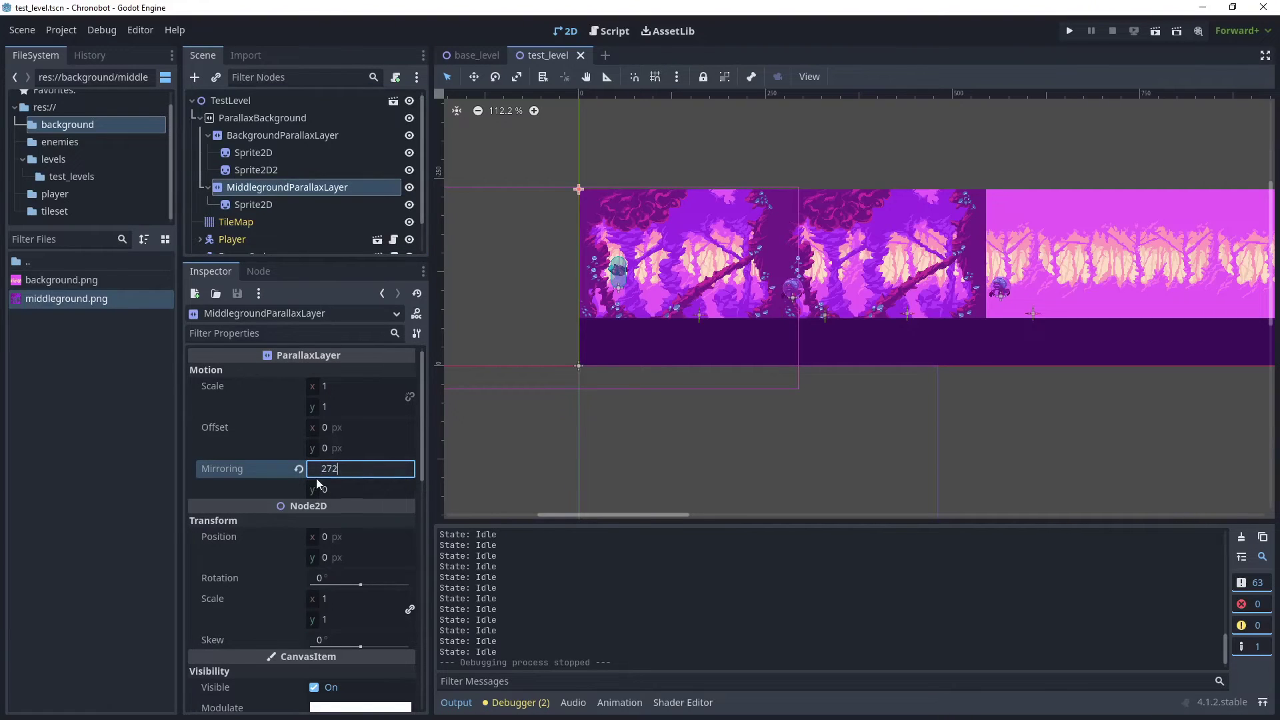
{"action": "type", "text": "*"}
{"action": "key", "text": "Return"}
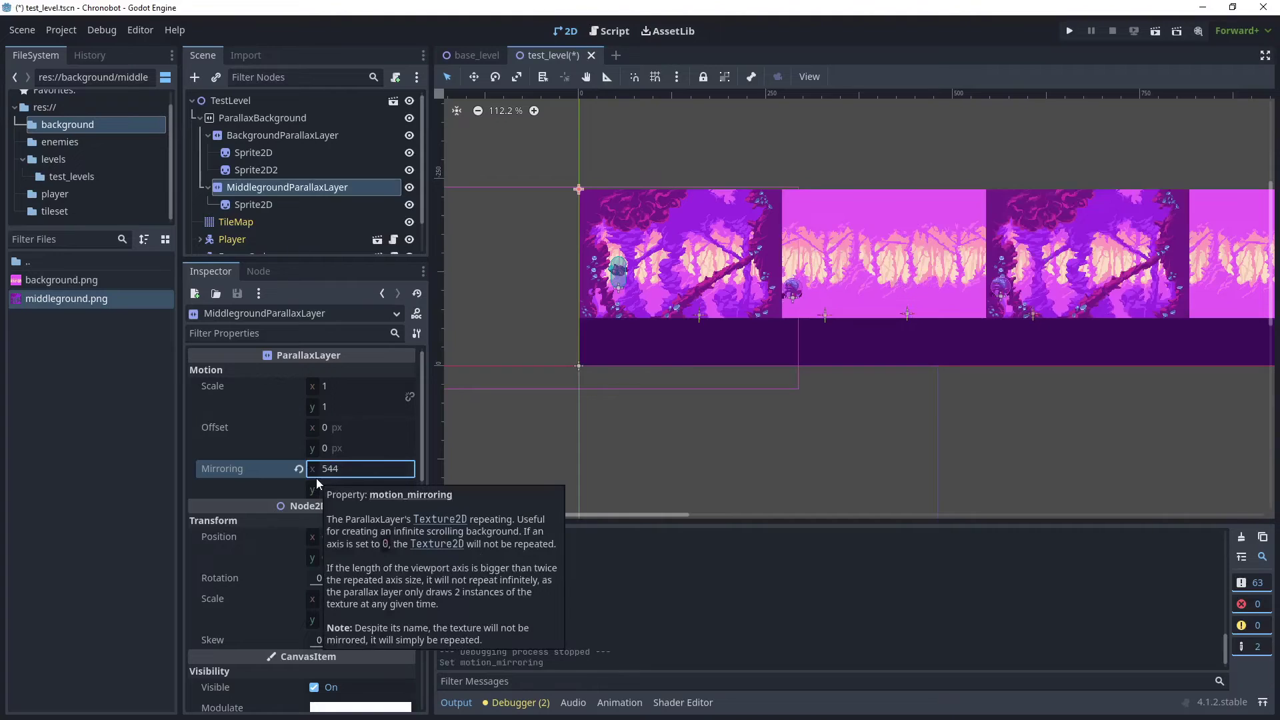
Duplicate the middleground sprite and set the copy's Position x to 272.
{"action": "left_click", "coordinate": [256, 205]}
{"action": "right_click", "coordinate": [255, 205]}
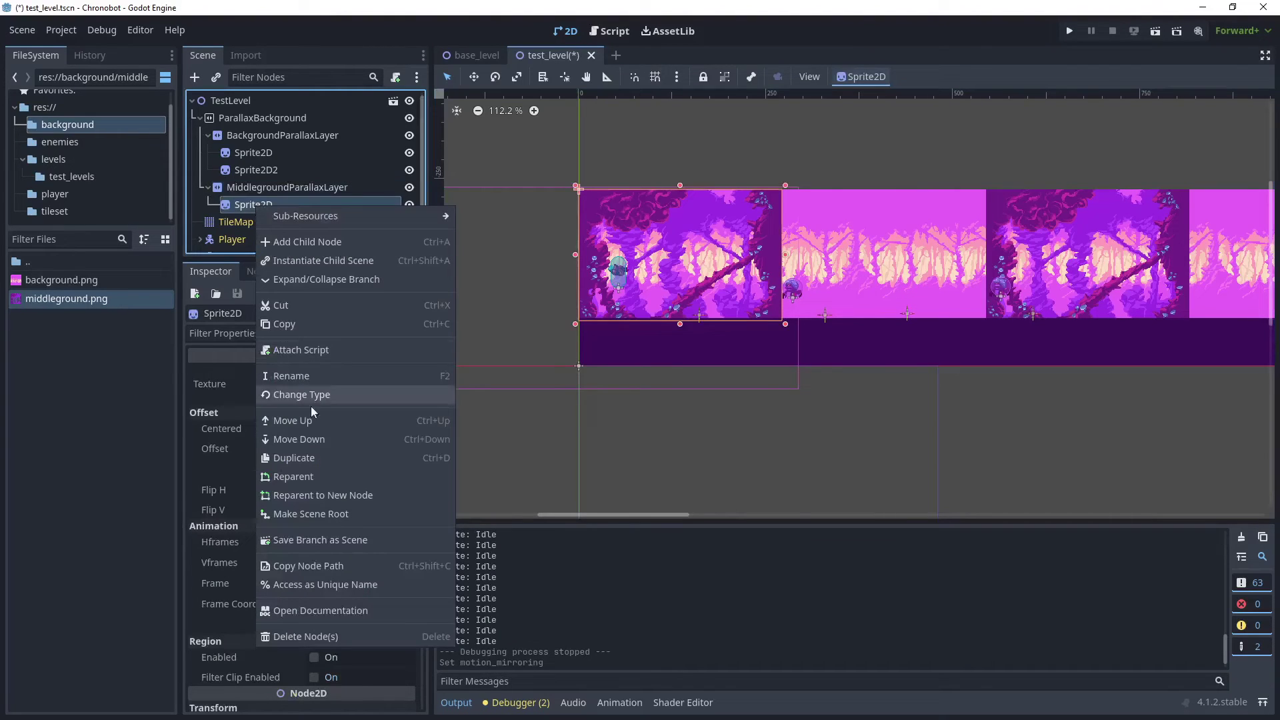
{"action": "left_click", "coordinate": [303, 458]}
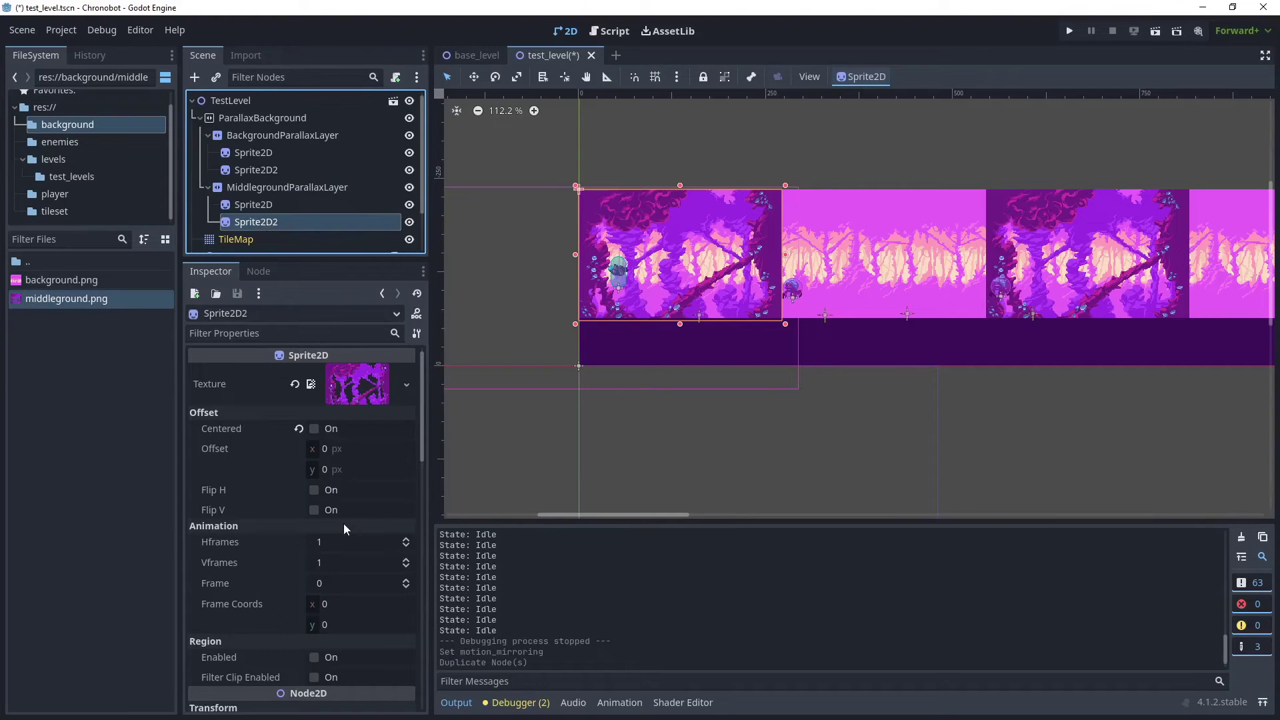
{"action": "scroll", "coordinate": [343, 523], "scroll_direction": "down", "scroll_amount": 4}
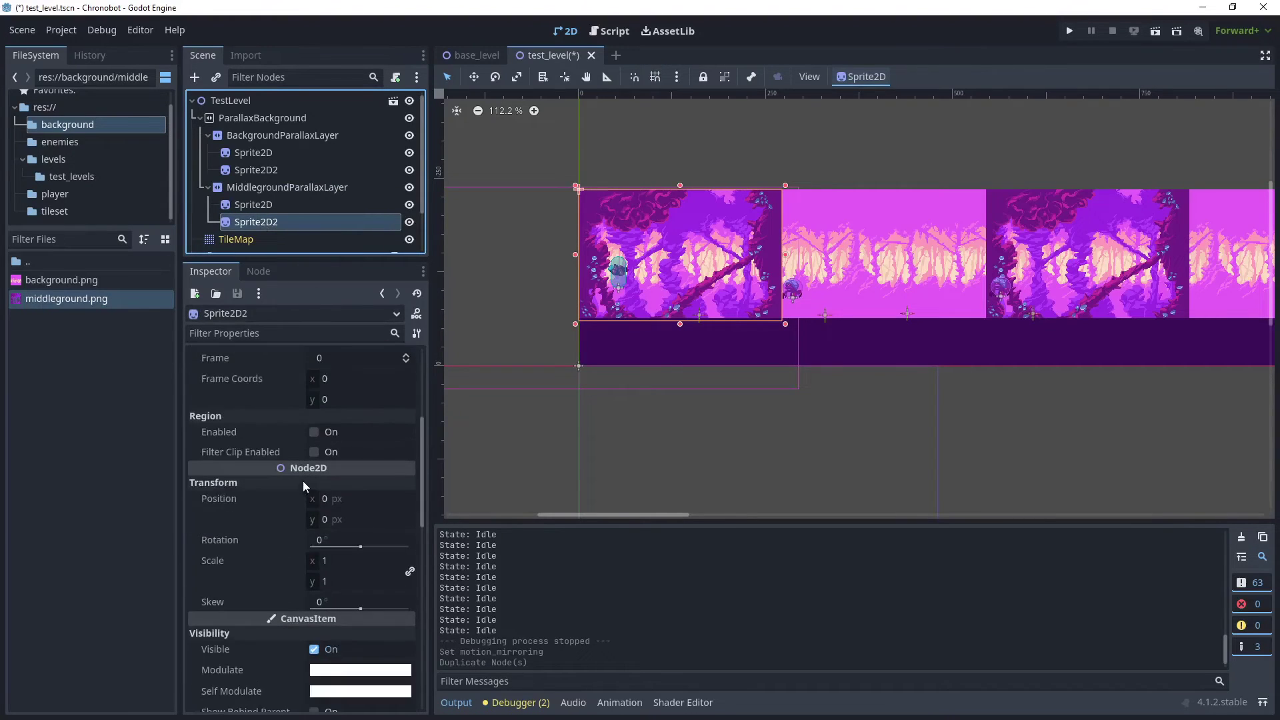
{"action": "left_click", "coordinate": [337, 500]}
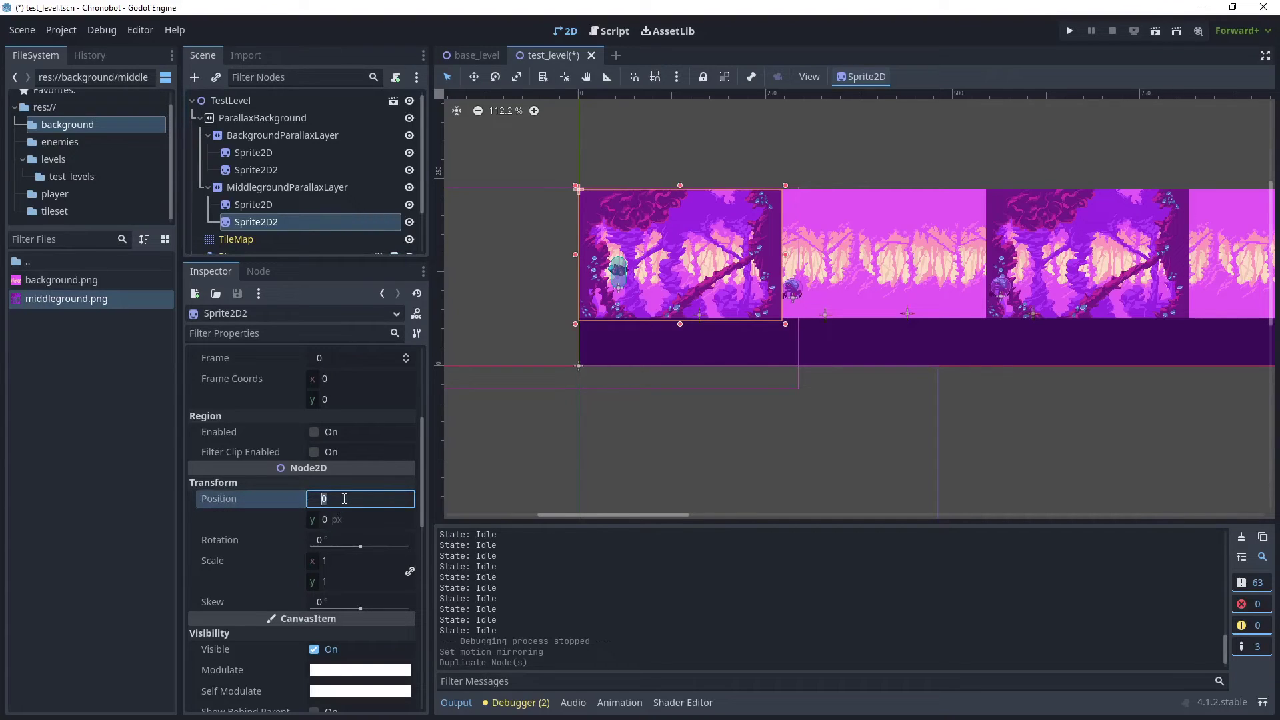
{"action": "type", "text": "272"}
{"action": "key", "text": "Return"}
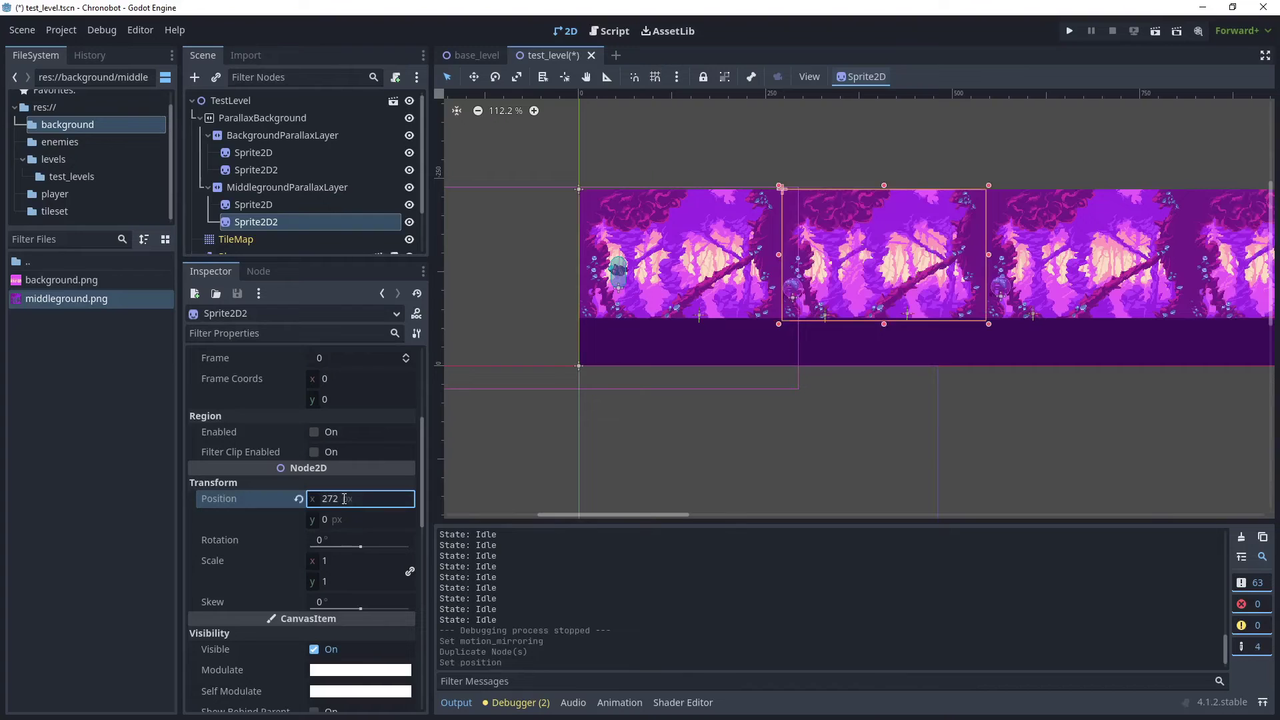
Run the current scene, jump and run right to check seamless middleground scrolling, then stop.
{"action": "left_click", "coordinate": [1155, 32]}
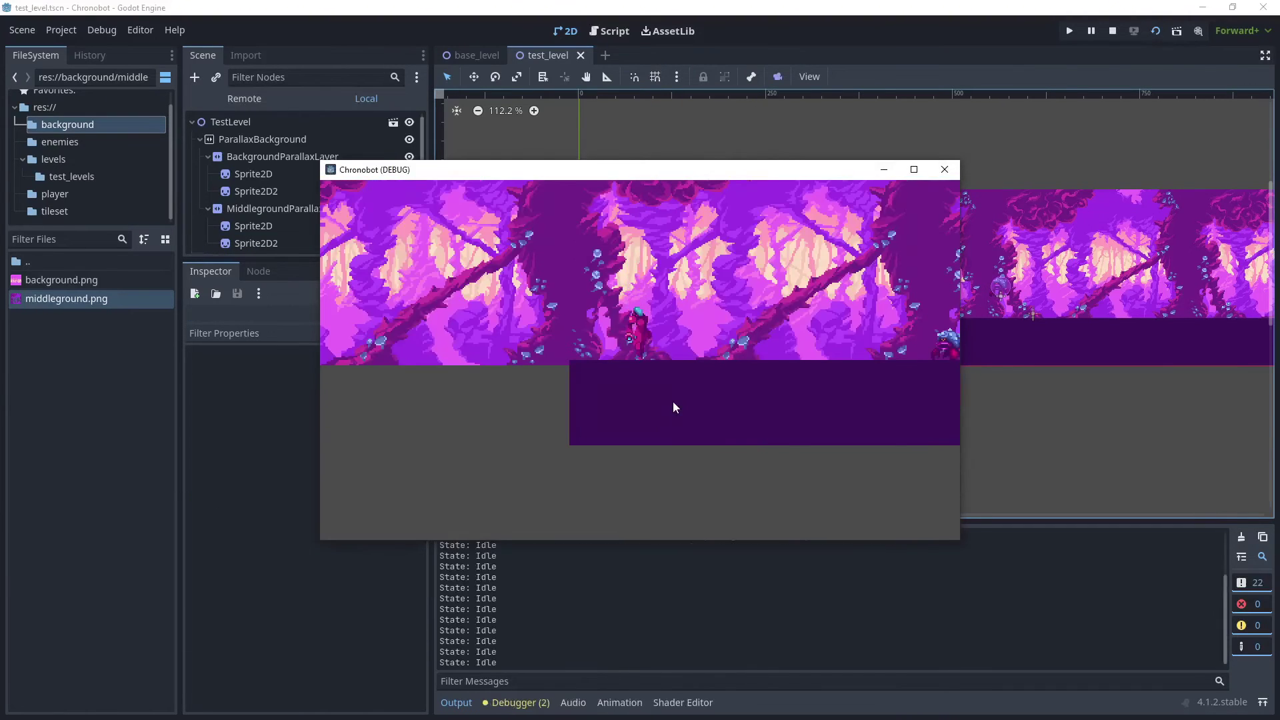
{"action": "key", "text": "space"}
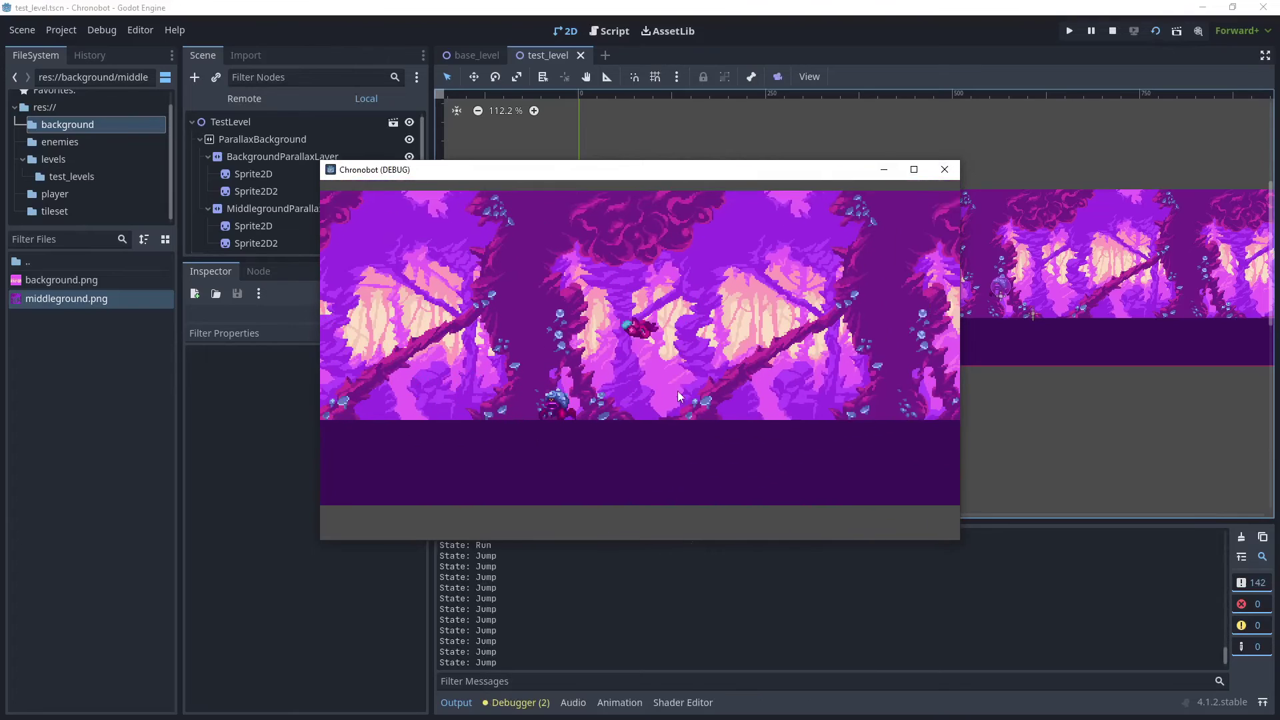
{"action": "key", "text": "Right"}
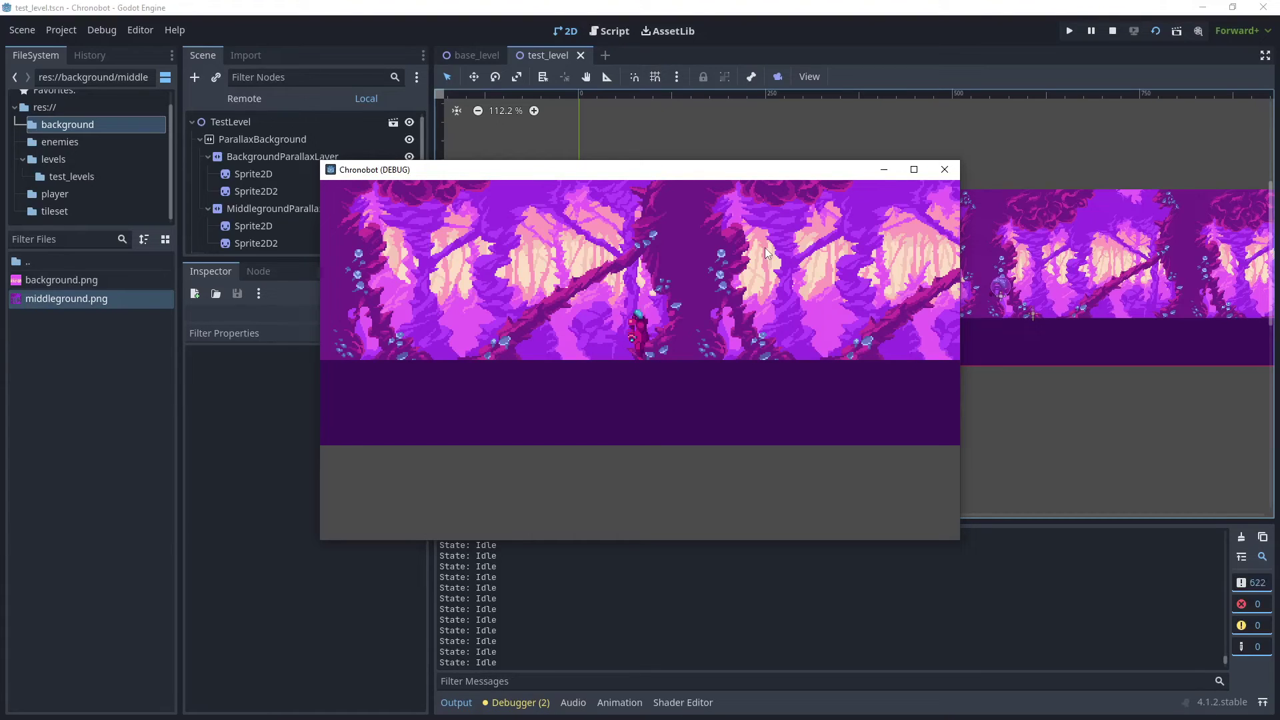
{"action": "left_click", "coordinate": [1112, 31]}
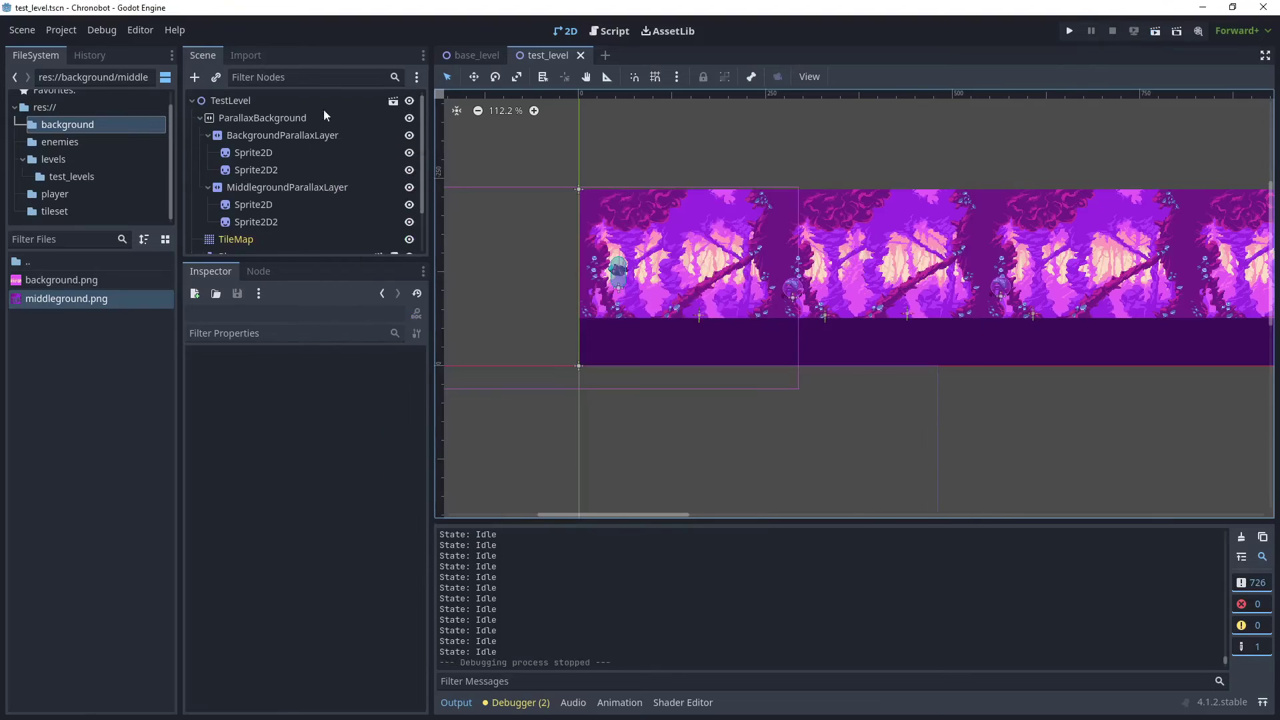
Set MiddlegroundParallaxLayer's Motion Scale to x 0.9, keeping y at 1.
{"action": "left_click", "coordinate": [283, 136]}
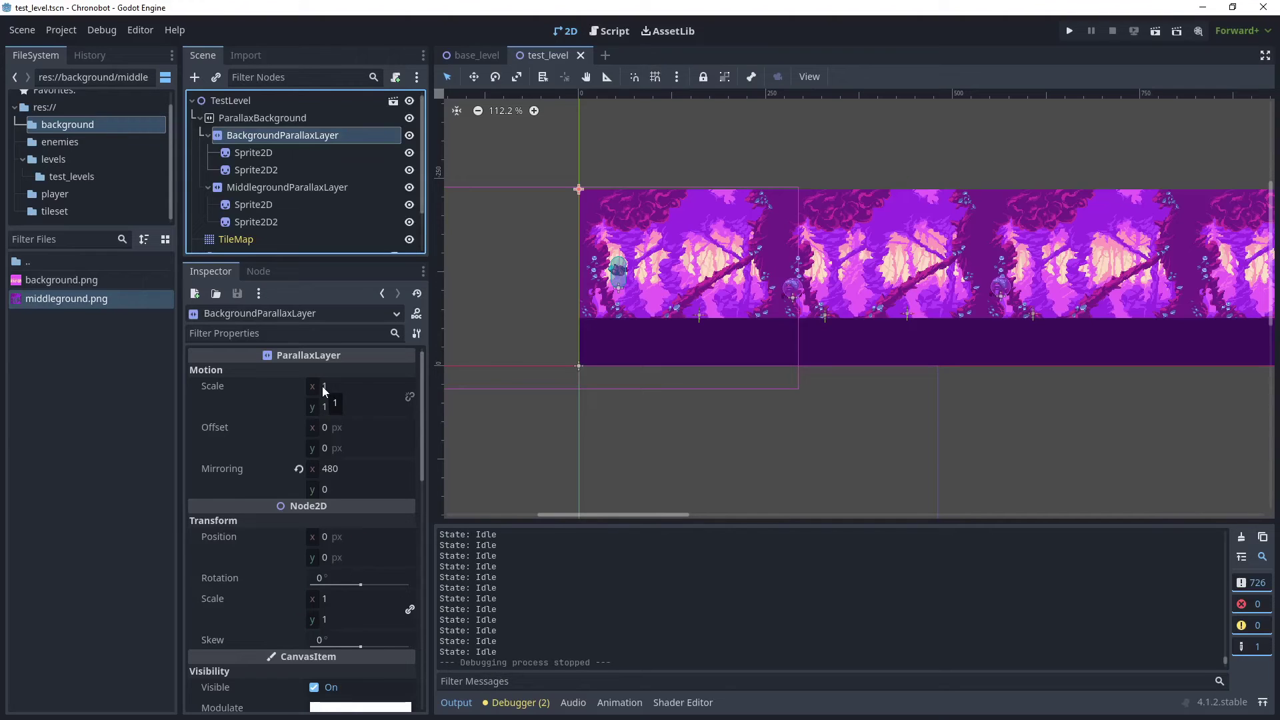
{"action": "left_click", "coordinate": [283, 186]}
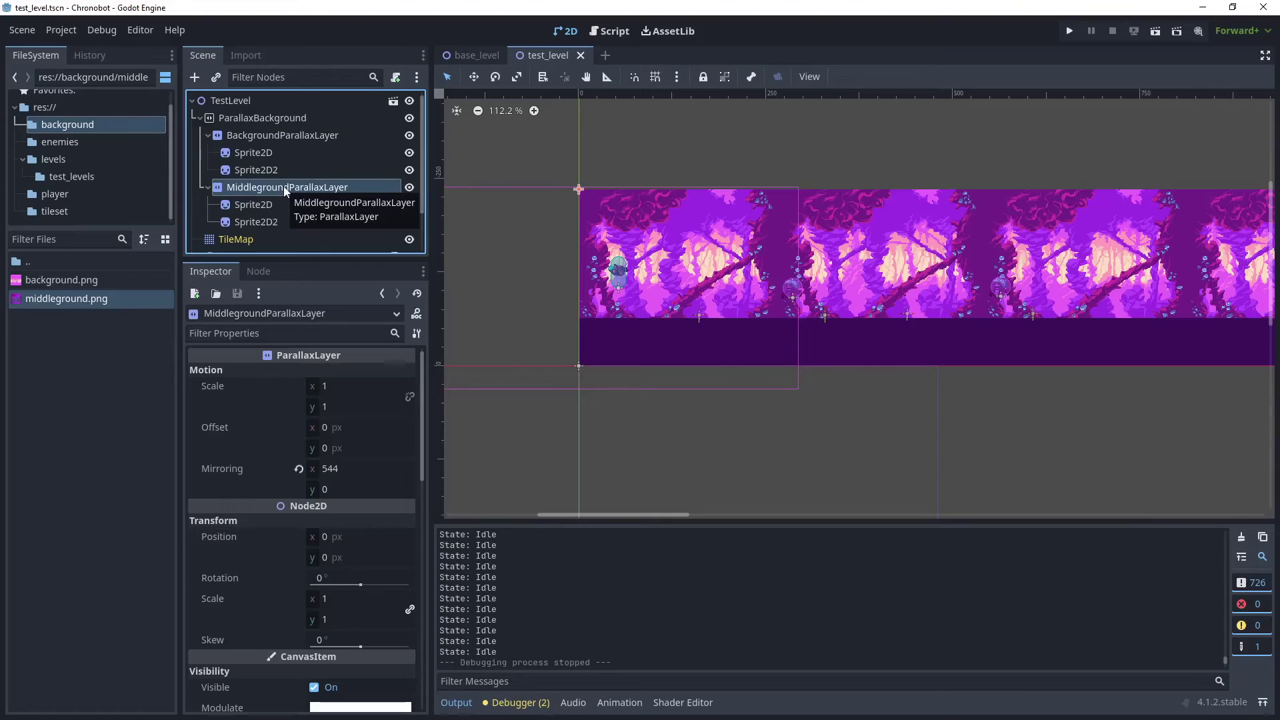
{"action": "left_click", "coordinate": [337, 386]}
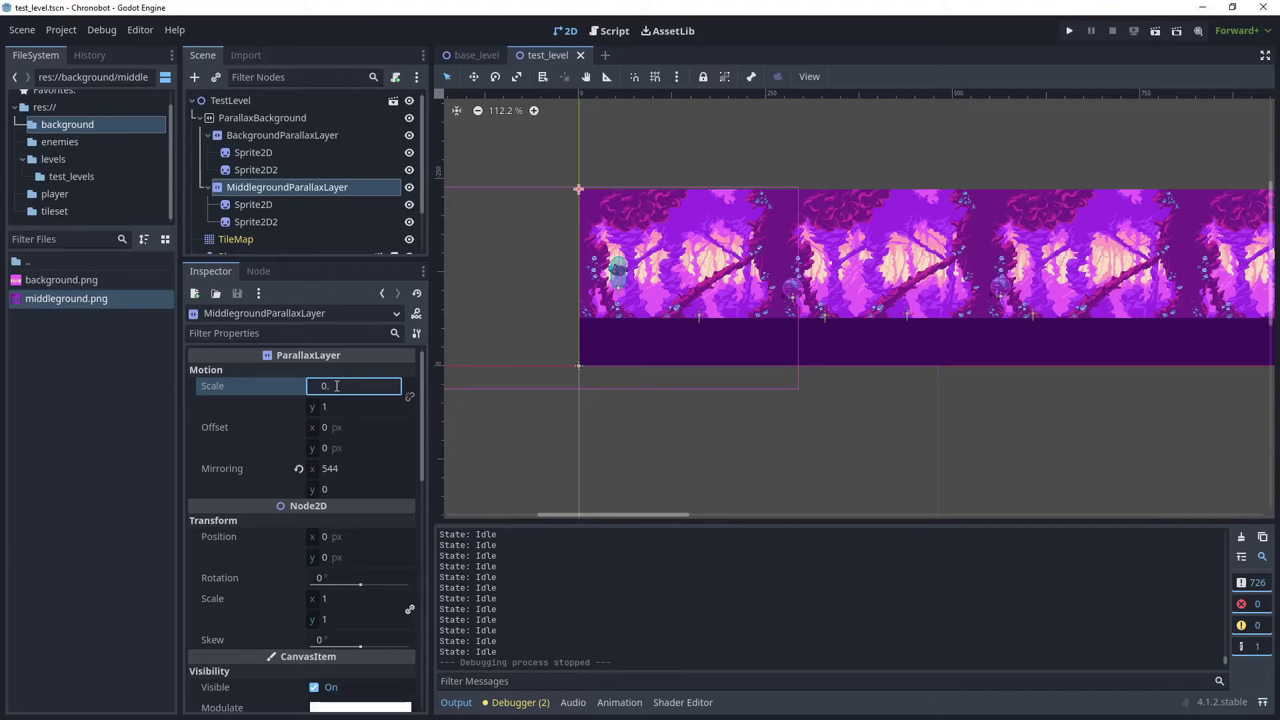
{"action": "key", "text": "Tab"}
{"action": "type", "text": "0.9"}
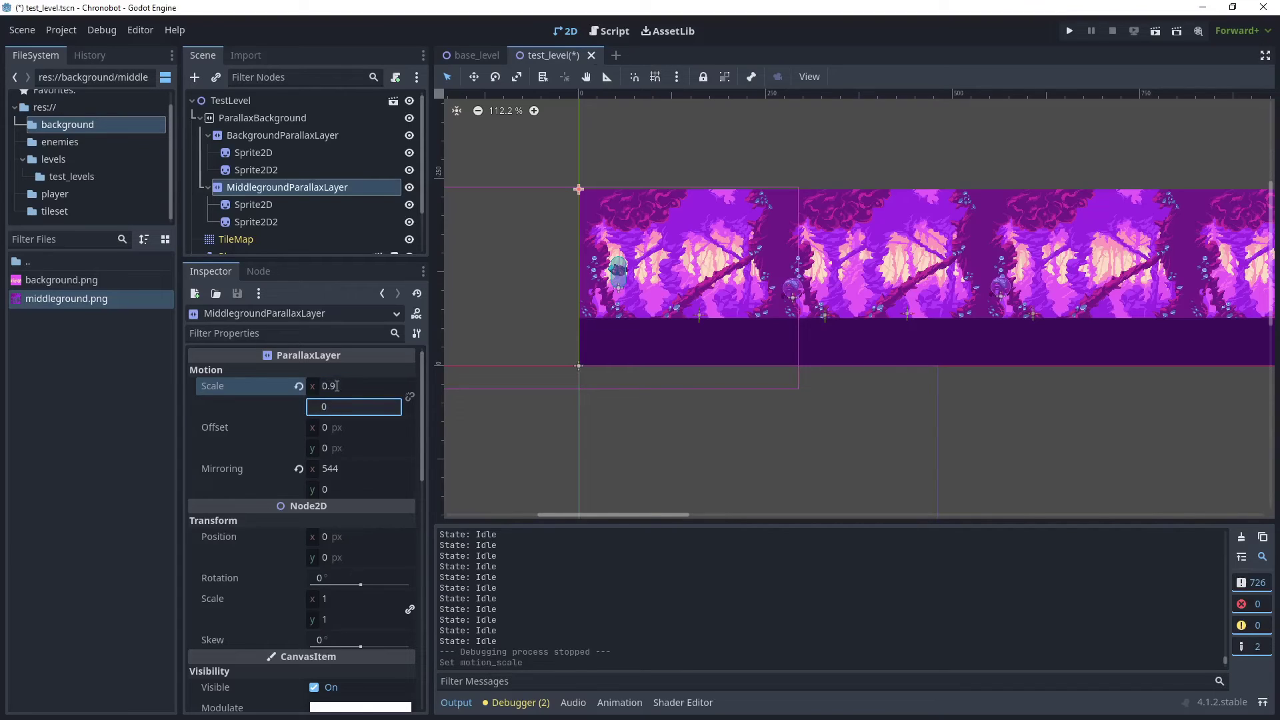
{"action": "key", "text": "Return"}
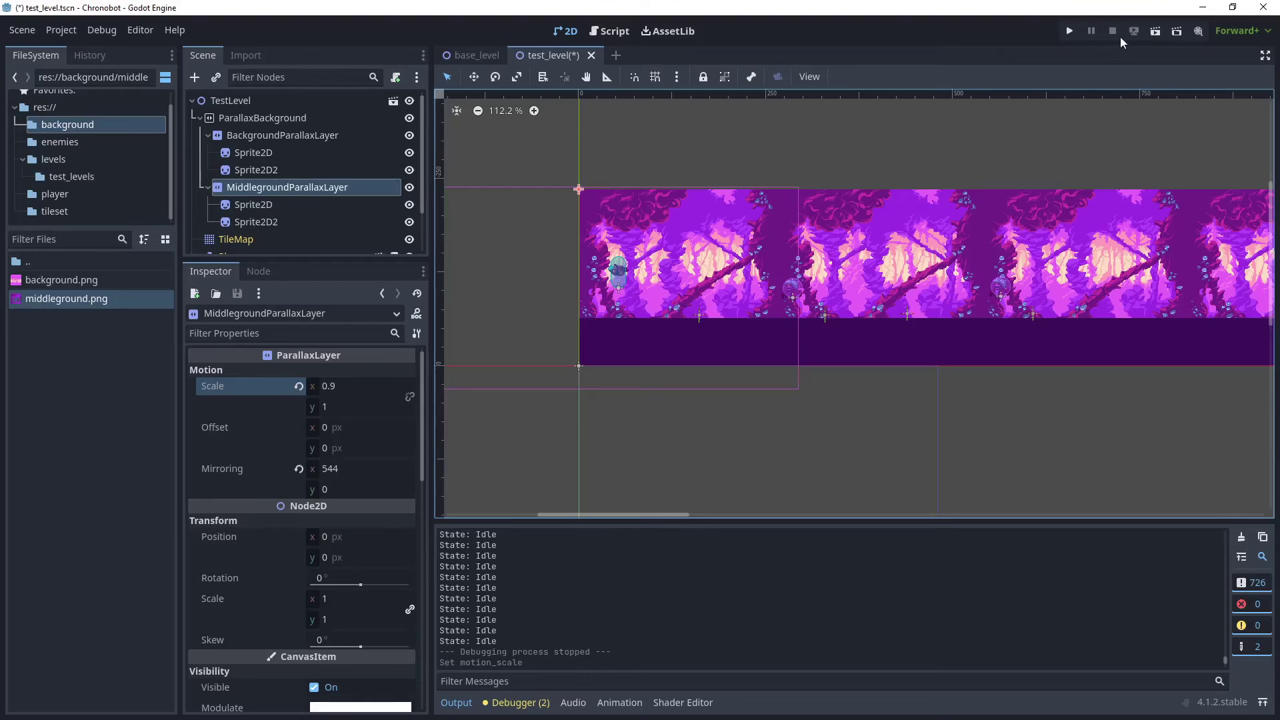
Play the level, run the player left and right to watch the parallax, stop, then replay.
{"action": "left_click", "coordinate": [1155, 32]}
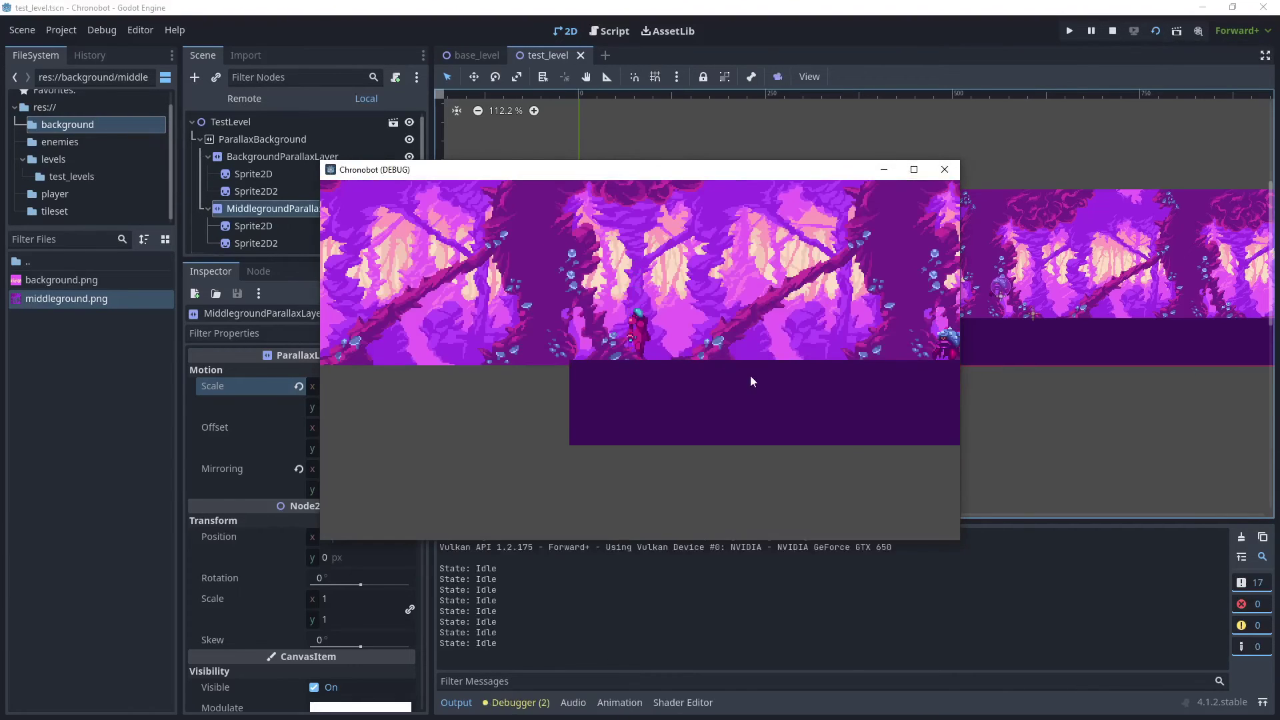
{"action": "key", "text": "Left"}
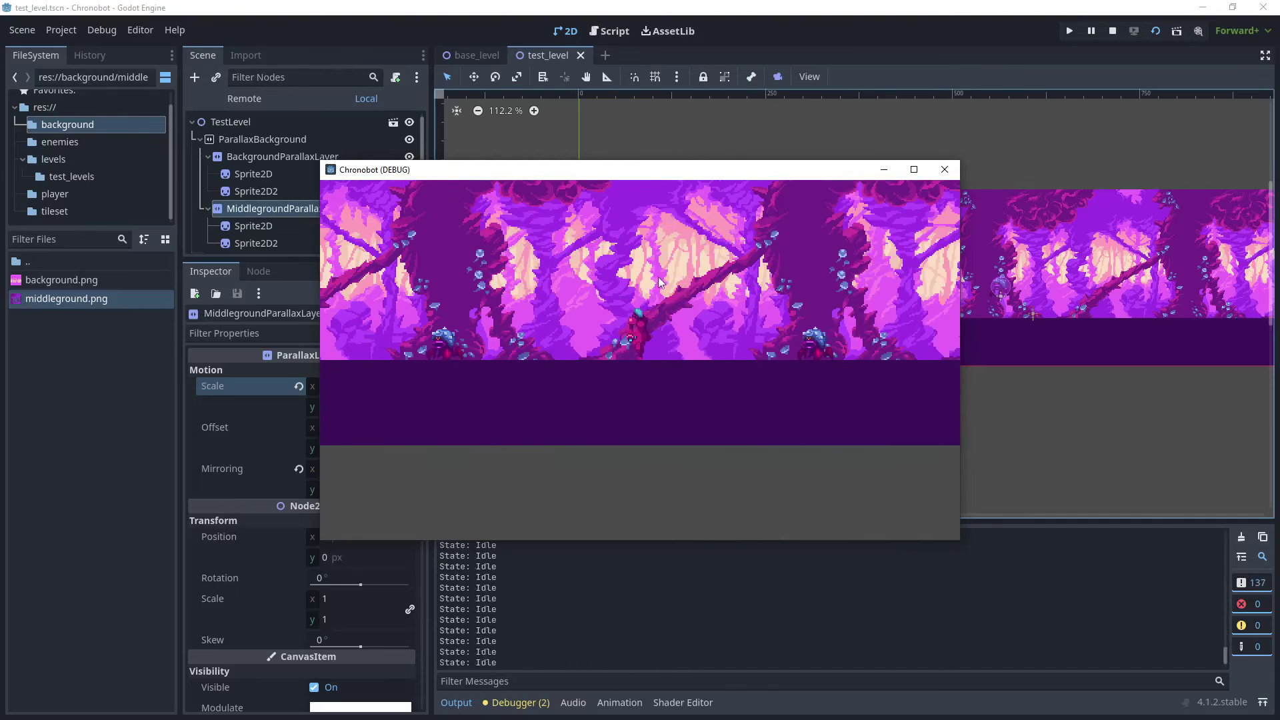
{"action": "key", "text": "Right"}
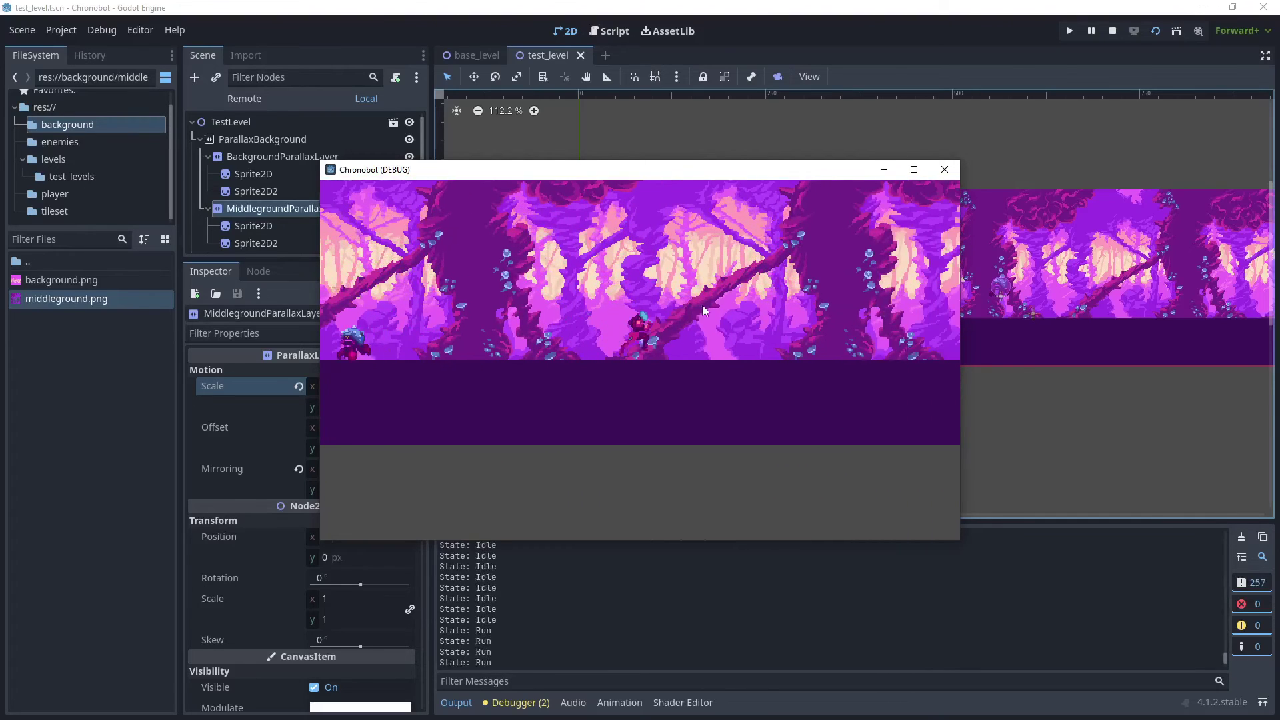
{"action": "key", "text": "Right"}
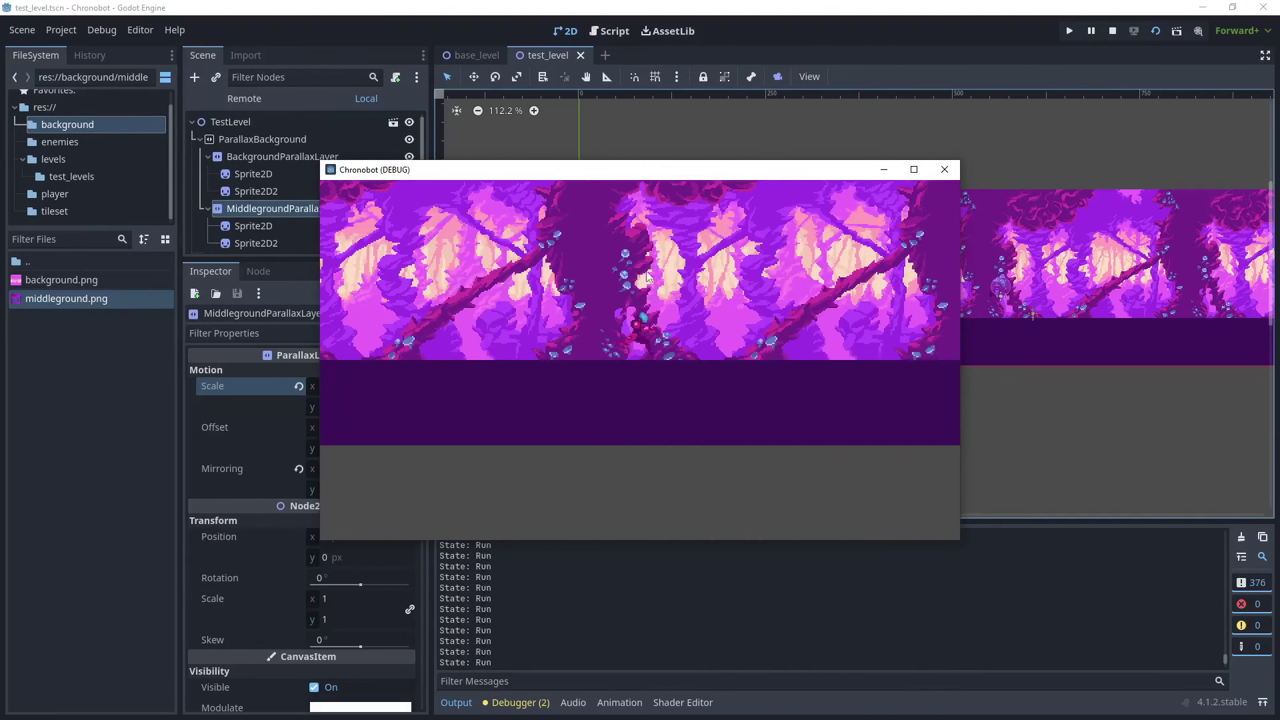
{"action": "key", "text": "Right"}
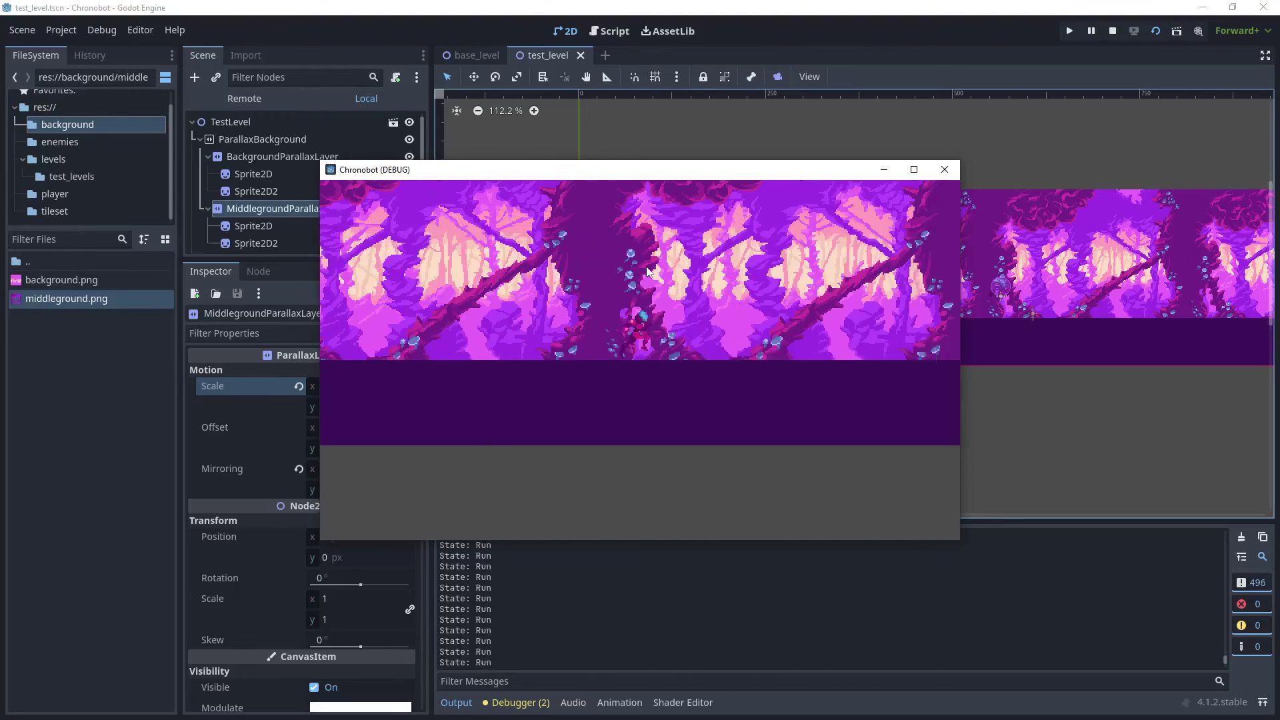
{"action": "key", "text": "Right"}
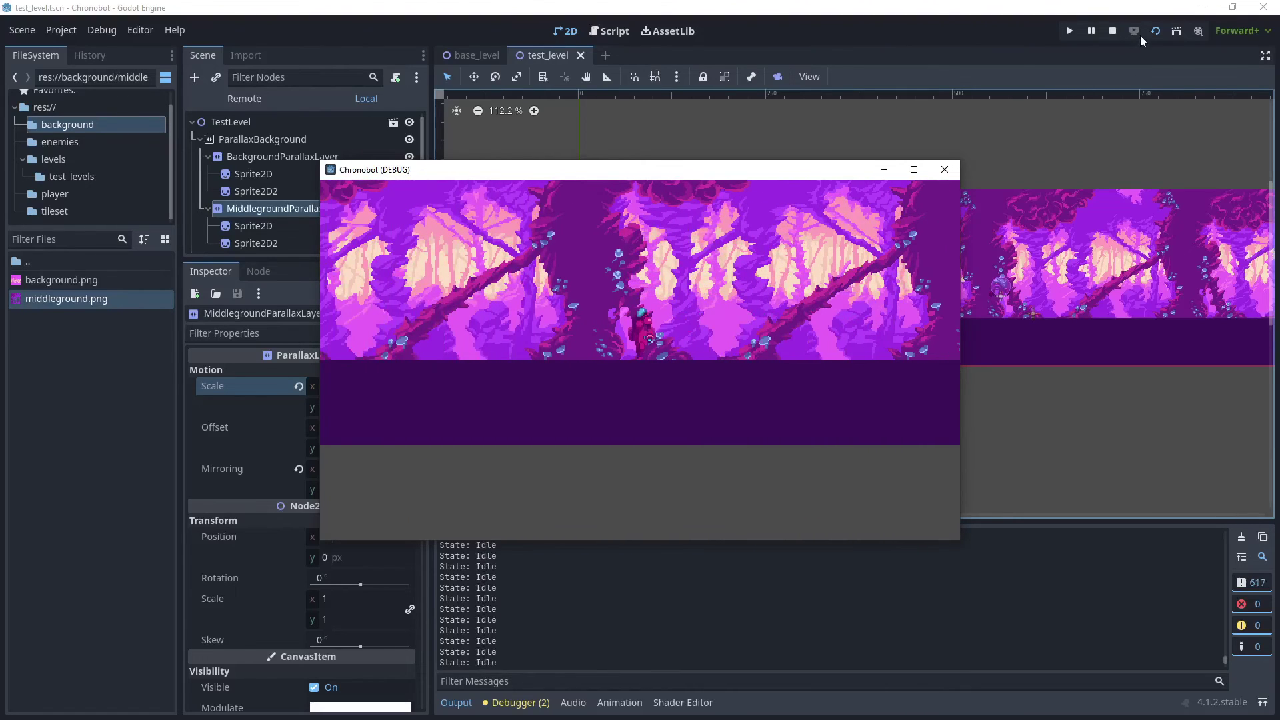
{"action": "left_click", "coordinate": [1112, 32]}
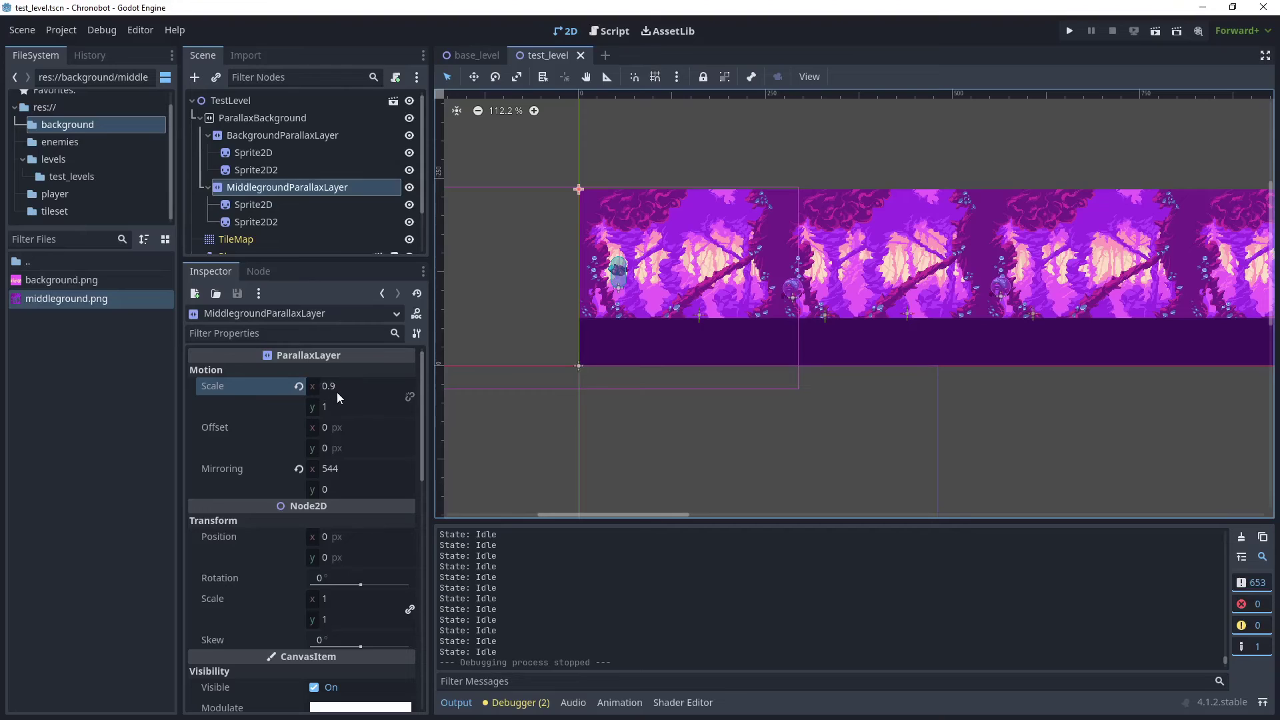
{"action": "mouse_move", "coordinate": [338, 392]}
{"action": "left_click", "coordinate": [1154, 31]}
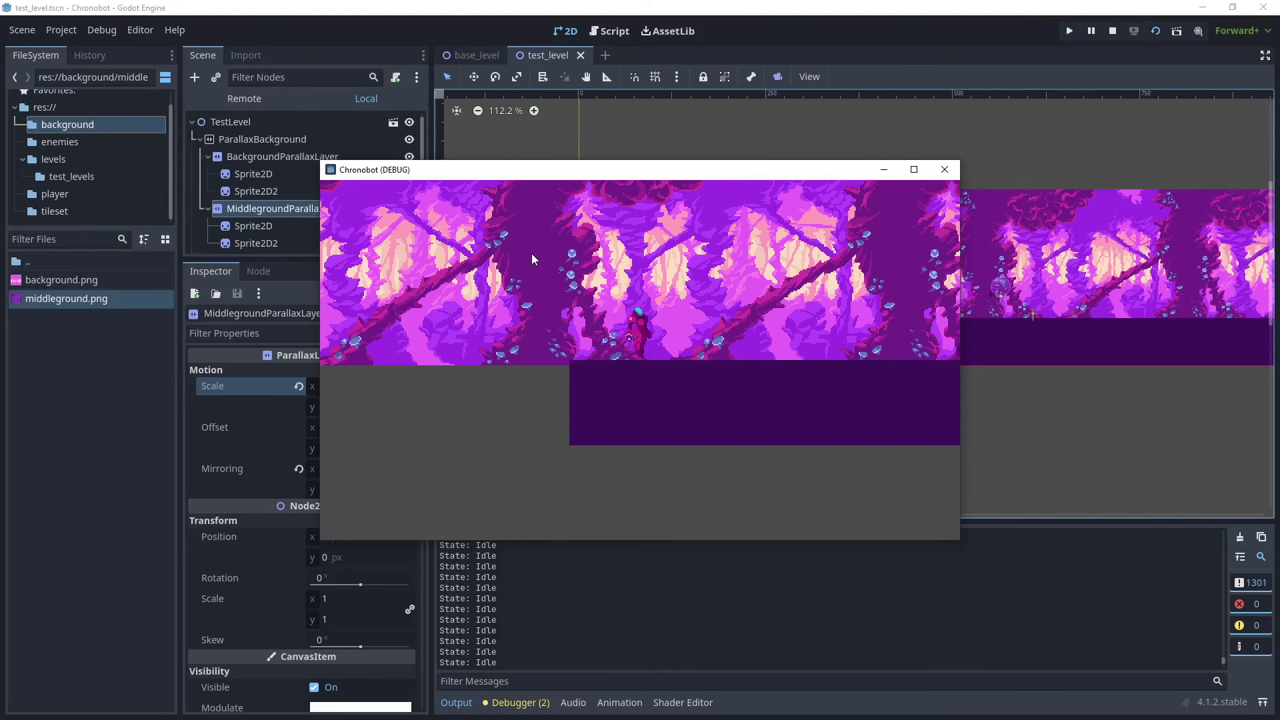
Stop the game and set Project Settings' Default Clear Color to purple 722188 sampled from the level.
{"action": "left_click", "coordinate": [1113, 31]}
{"action": "left_click", "coordinate": [69, 34]}
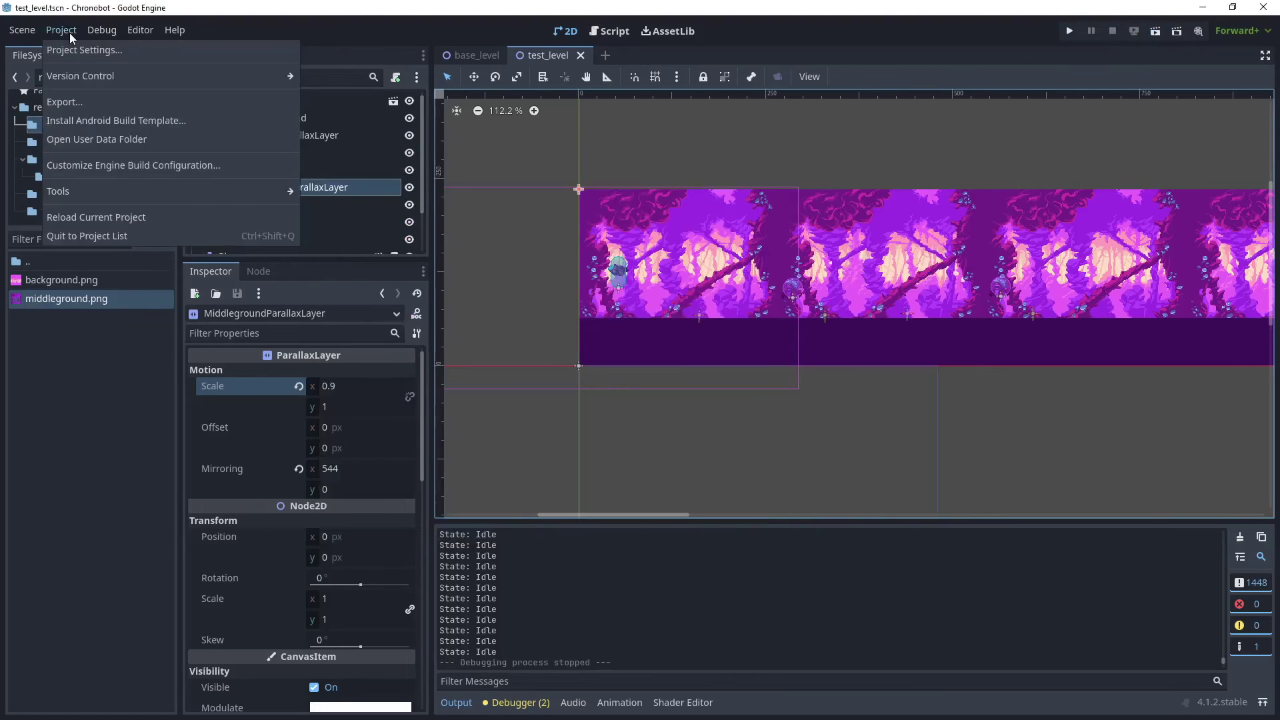
{"action": "left_click", "coordinate": [73, 51]}
{"action": "scroll", "coordinate": [424, 338], "scroll_direction": "down", "scroll_amount": 10}
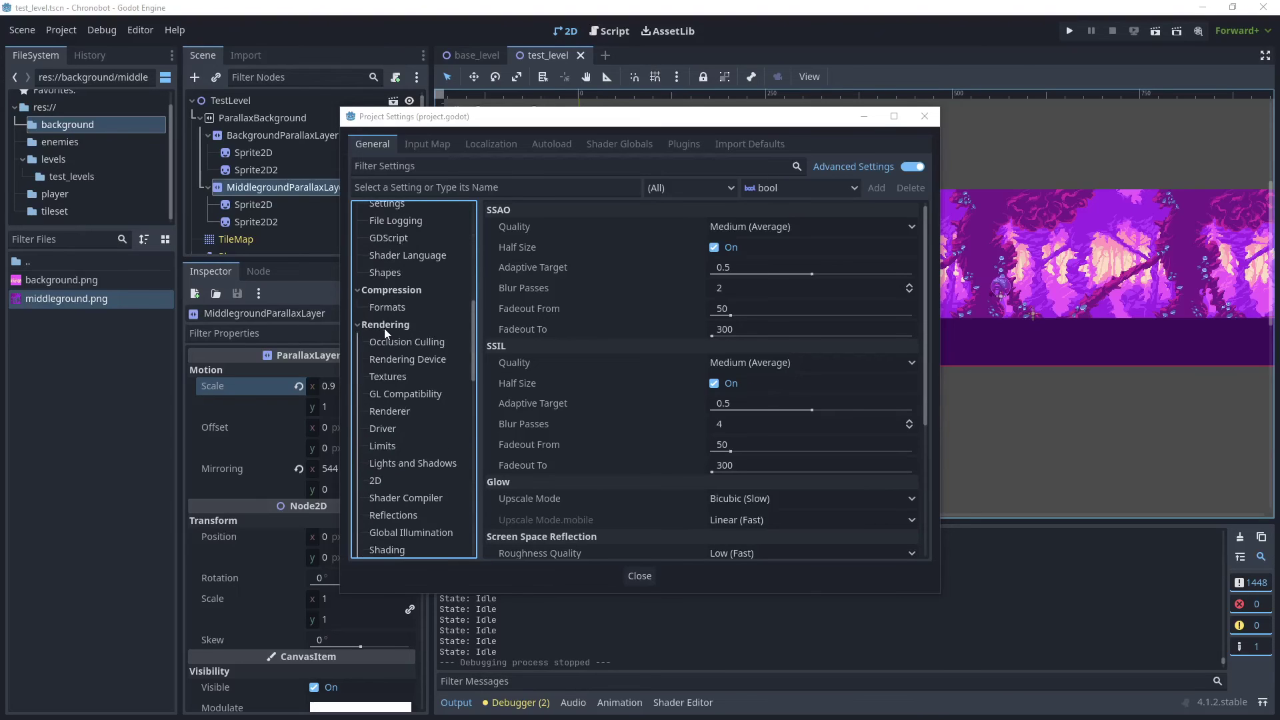
{"action": "scroll", "coordinate": [426, 372], "scroll_direction": "down", "scroll_amount": 10}
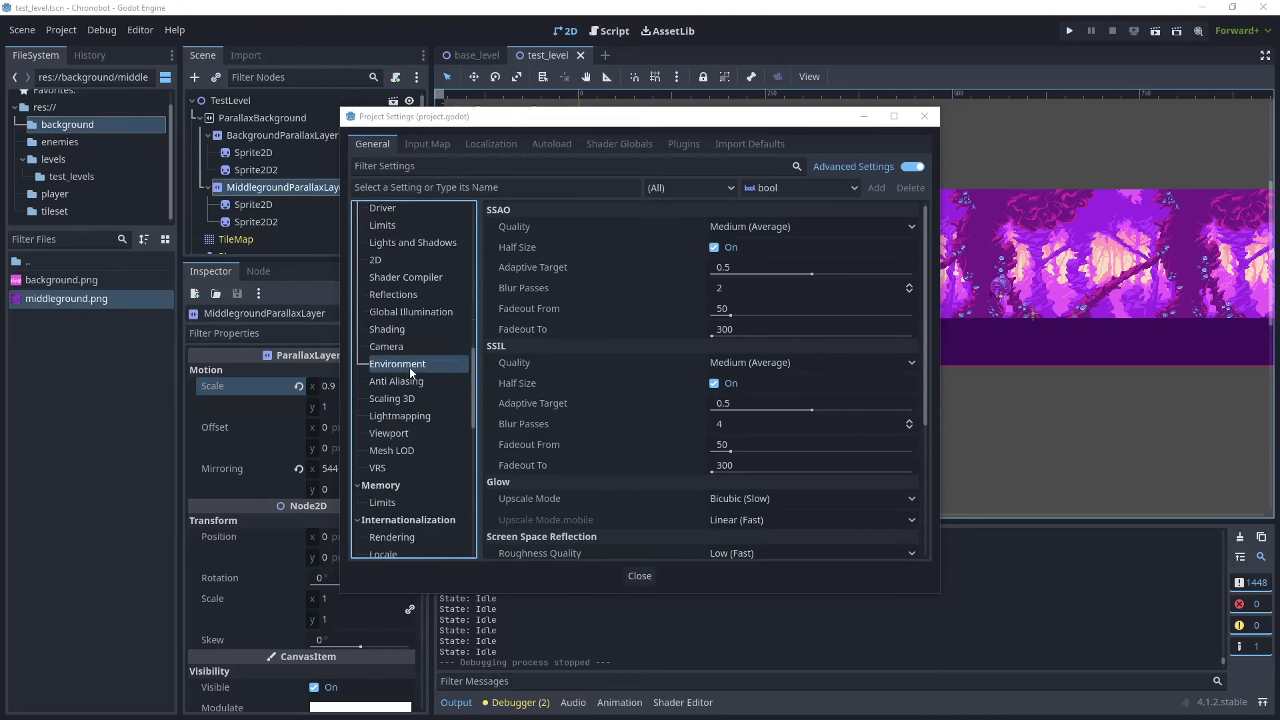
{"action": "scroll", "coordinate": [733, 493], "scroll_direction": "down", "scroll_amount": 5}
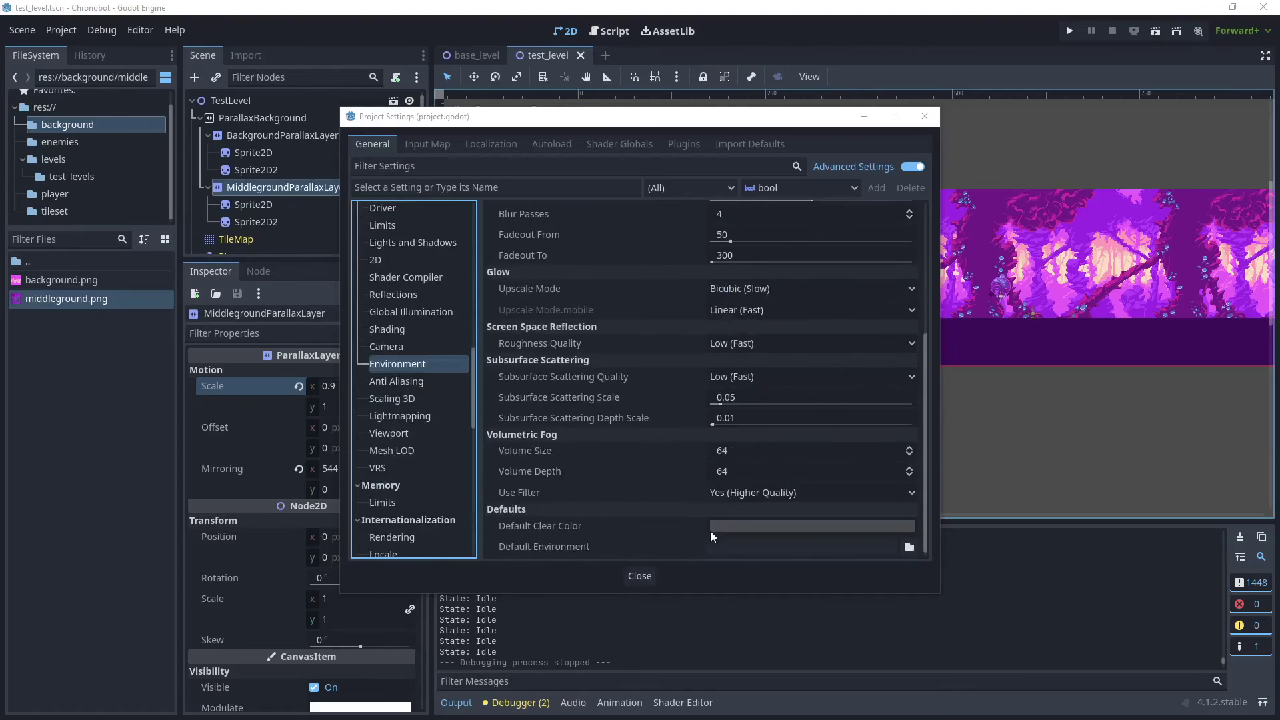
{"action": "left_click", "coordinate": [750, 526]}
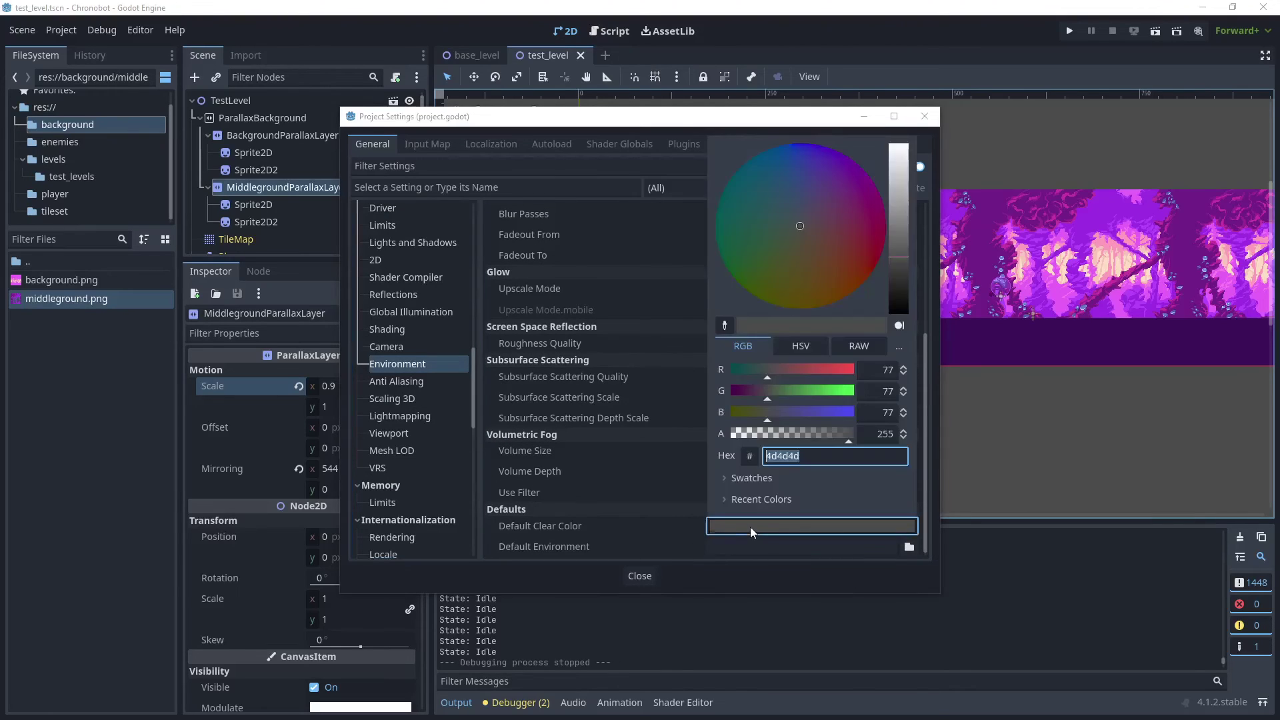
{"action": "left_click", "coordinate": [727, 325]}
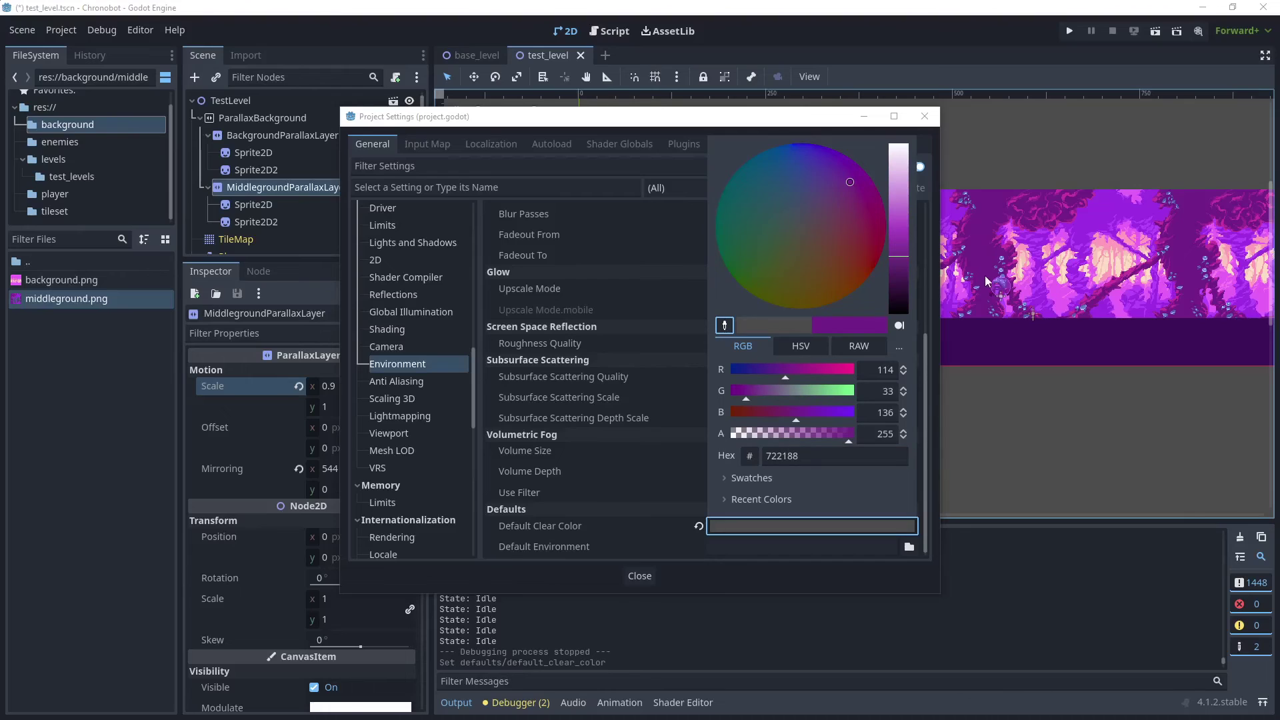
{"action": "left_click", "coordinate": [989, 198]}
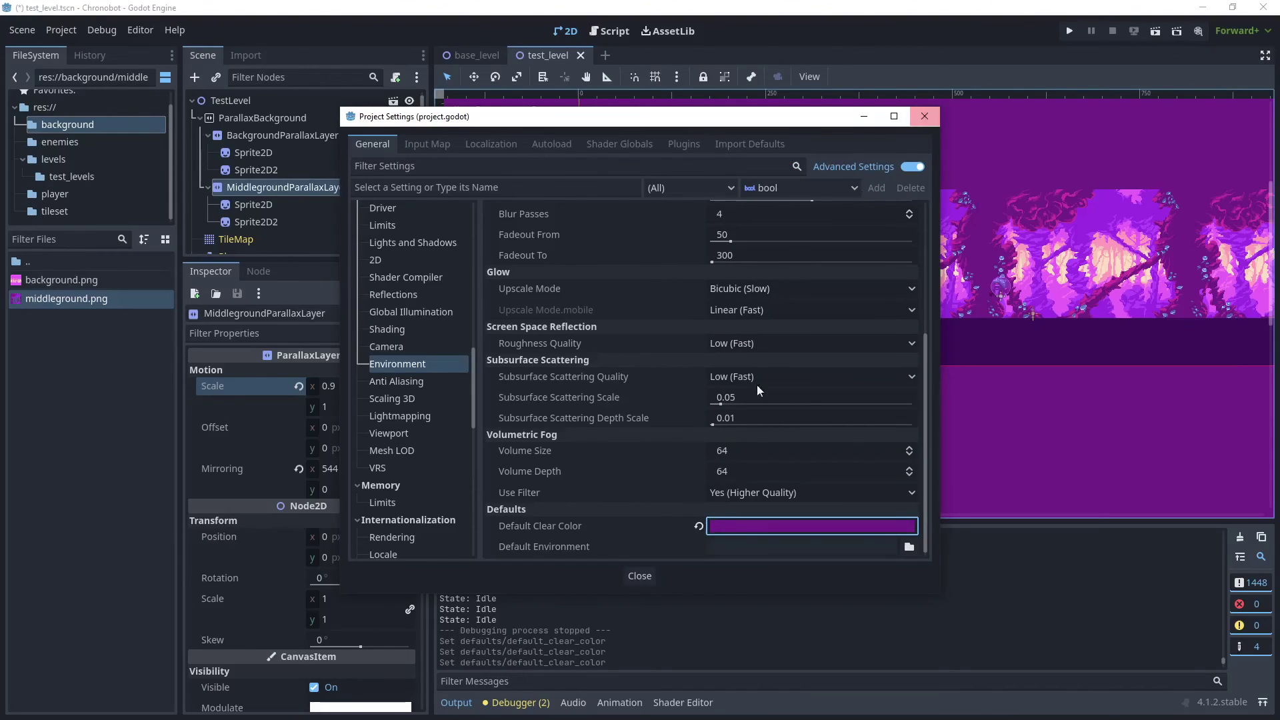
{"action": "left_click", "coordinate": [641, 575]}
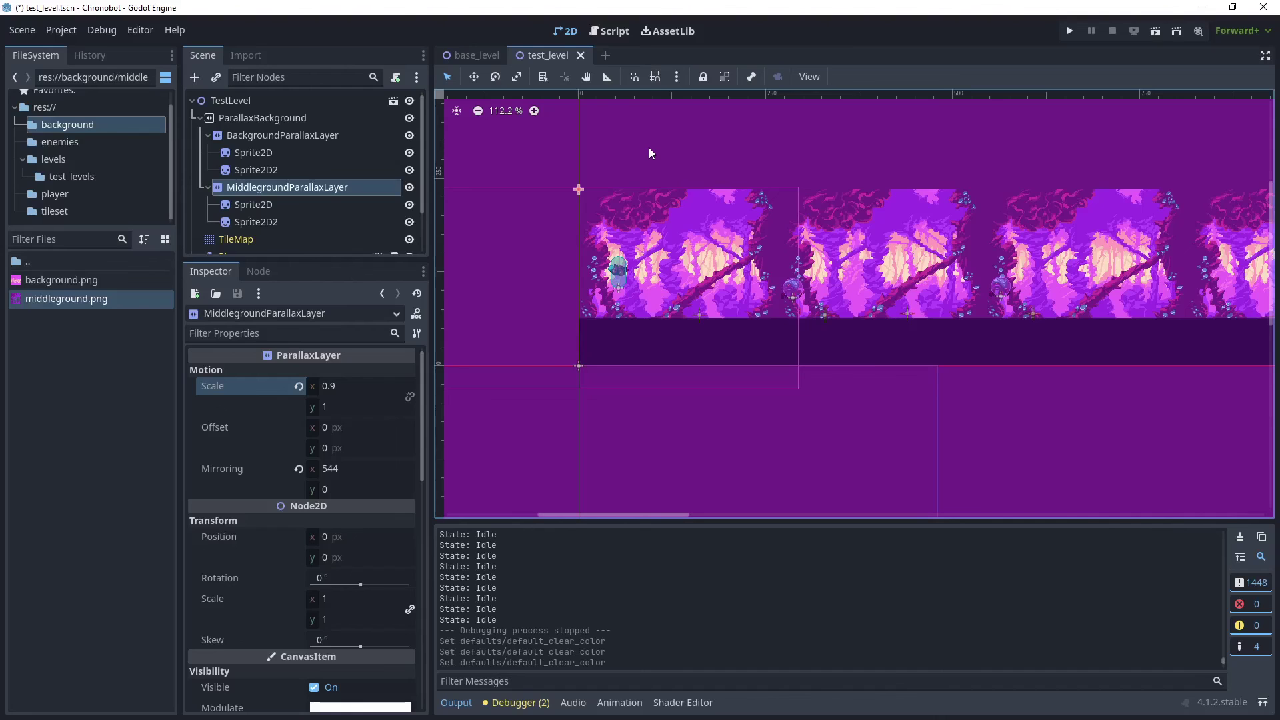
Run the scene, run and jump right to check the purple background behind the parallax, then stop.
{"action": "left_click", "coordinate": [1156, 31]}
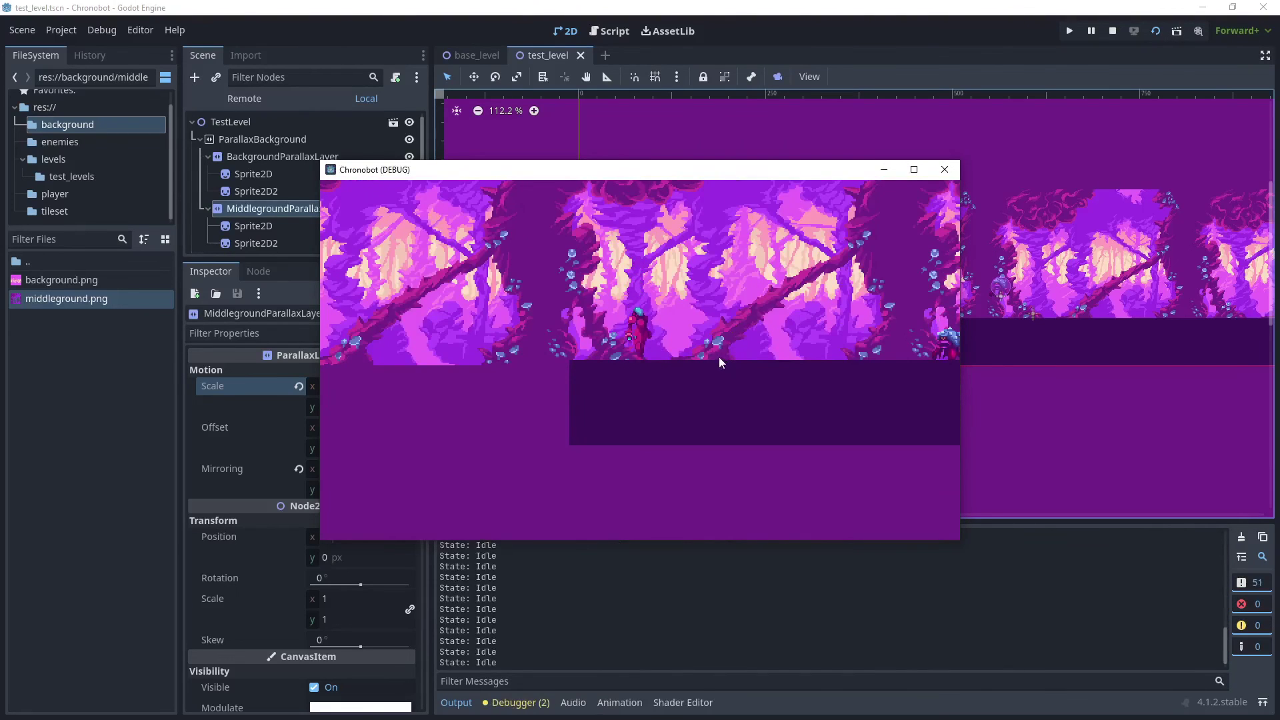
{"action": "key", "text": "Right"}
{"action": "key", "text": "space"}
{"action": "key", "text": "Right"}
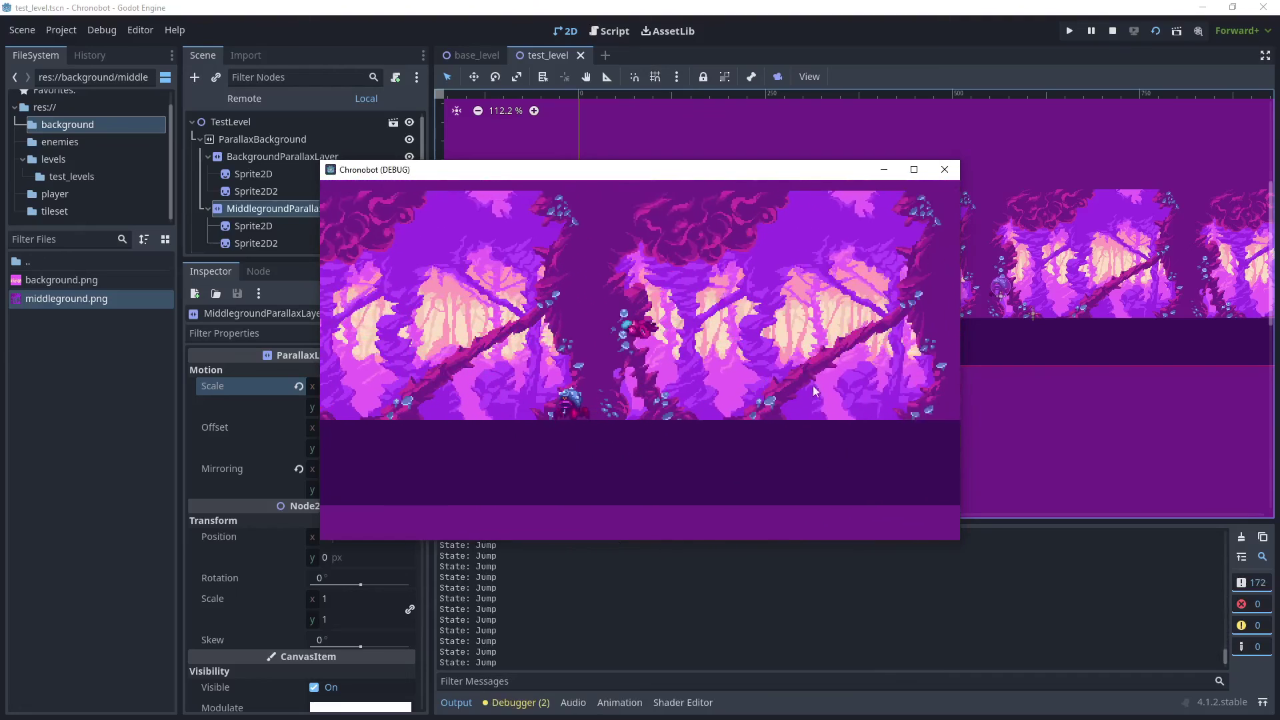
{"action": "key", "text": "Right"}
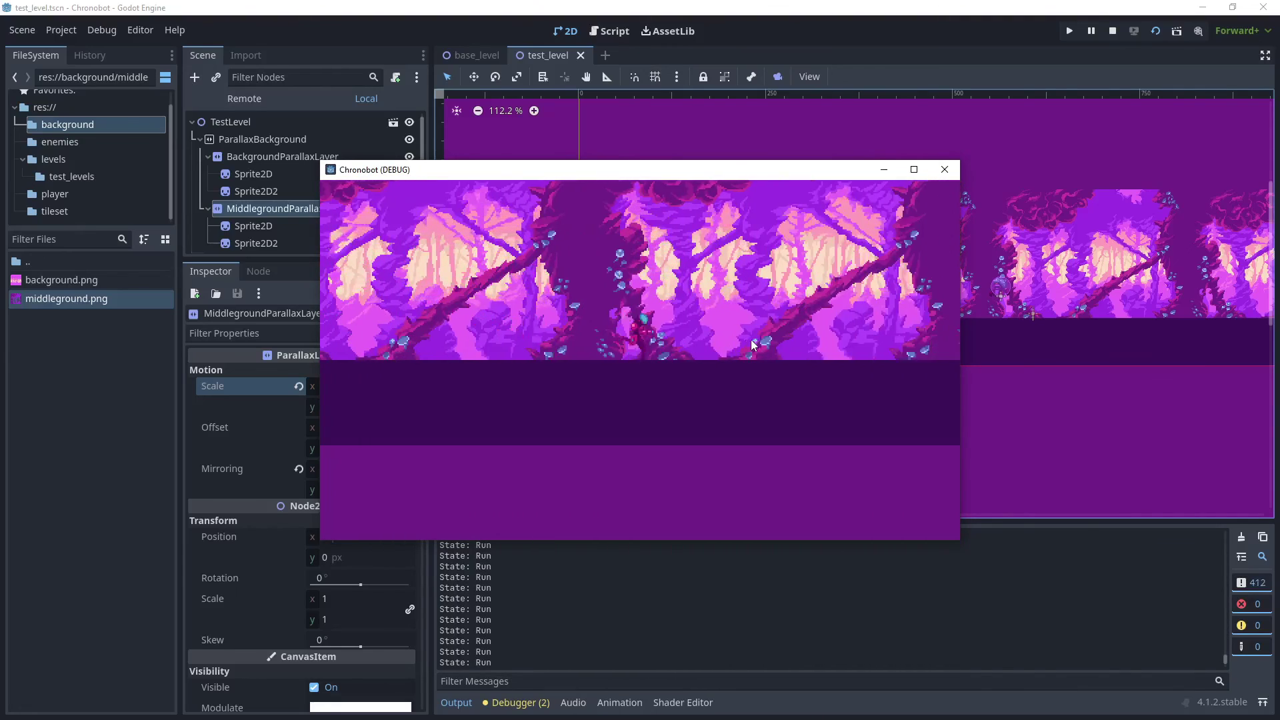
{"action": "key", "text": "F8"}
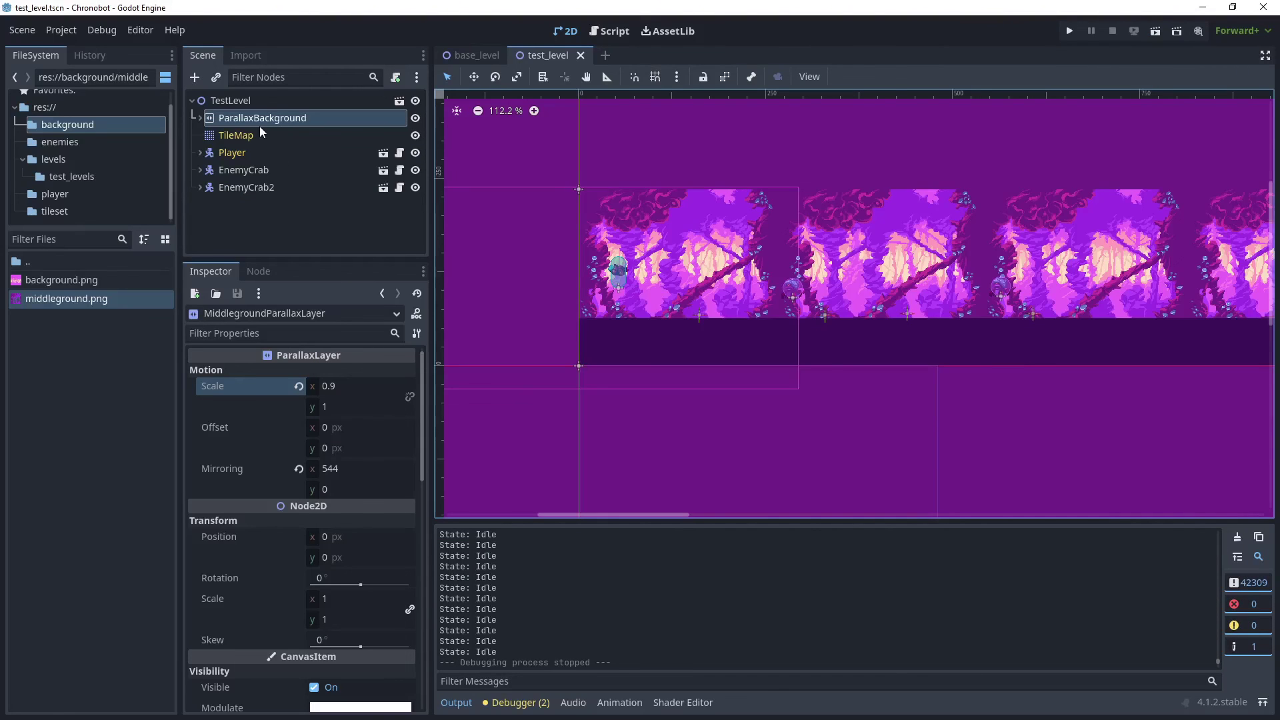
Save ParallaxBackground as parallax_background.tscn in the background folder, then play the project.
{"action": "left_click_drag", "start_coordinate": [275, 118], "coordinate": [50, 345]}
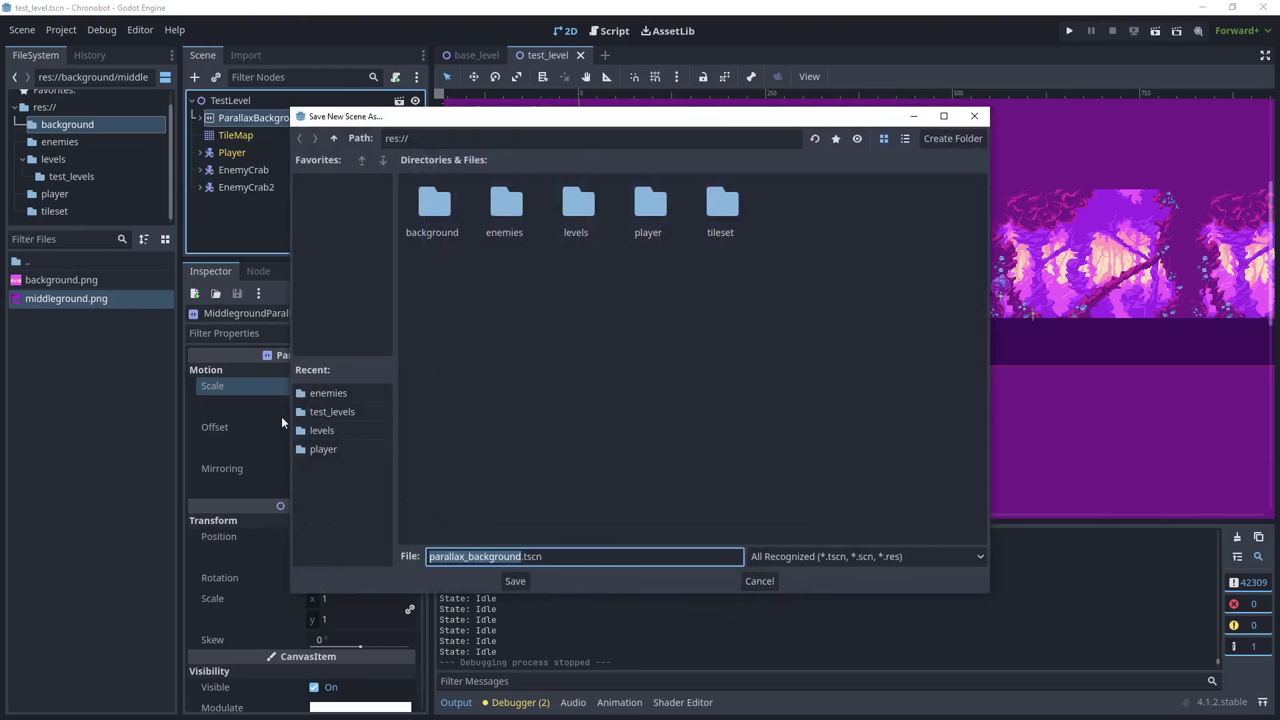
{"action": "double_click", "coordinate": [422, 207]}
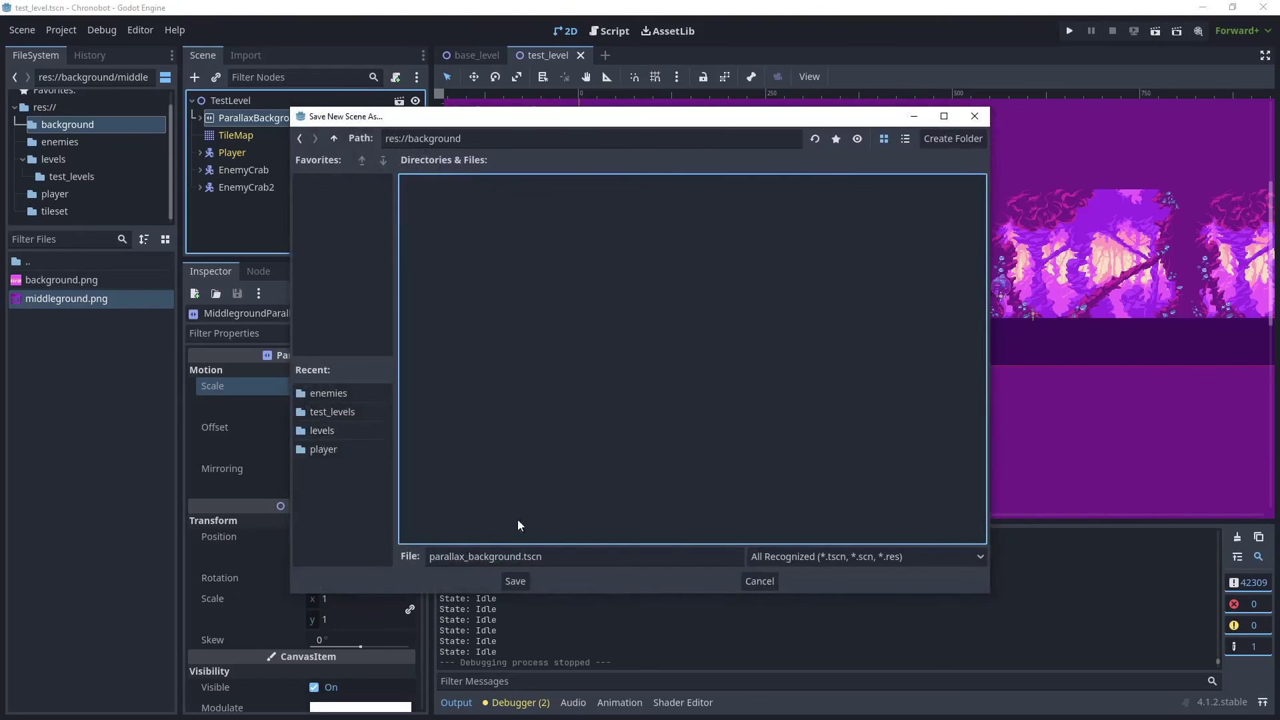
{"action": "left_click", "coordinate": [520, 581]}
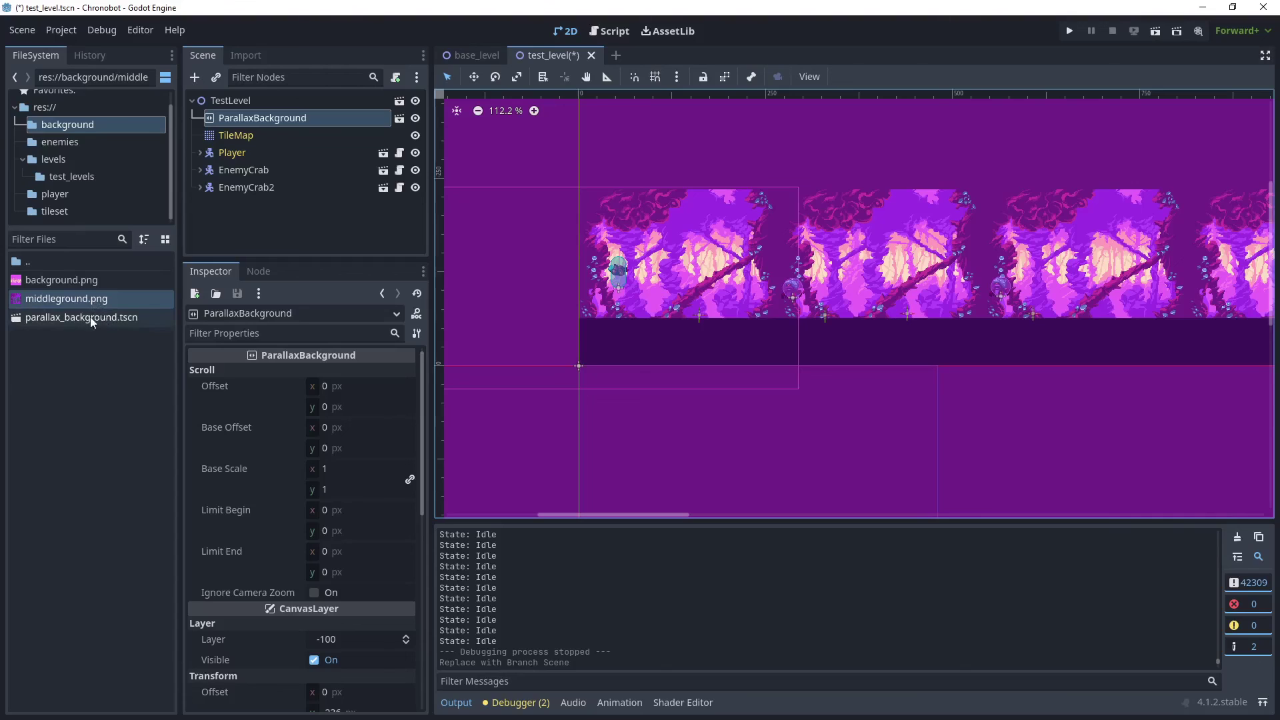
{"action": "key", "text": "F5"}
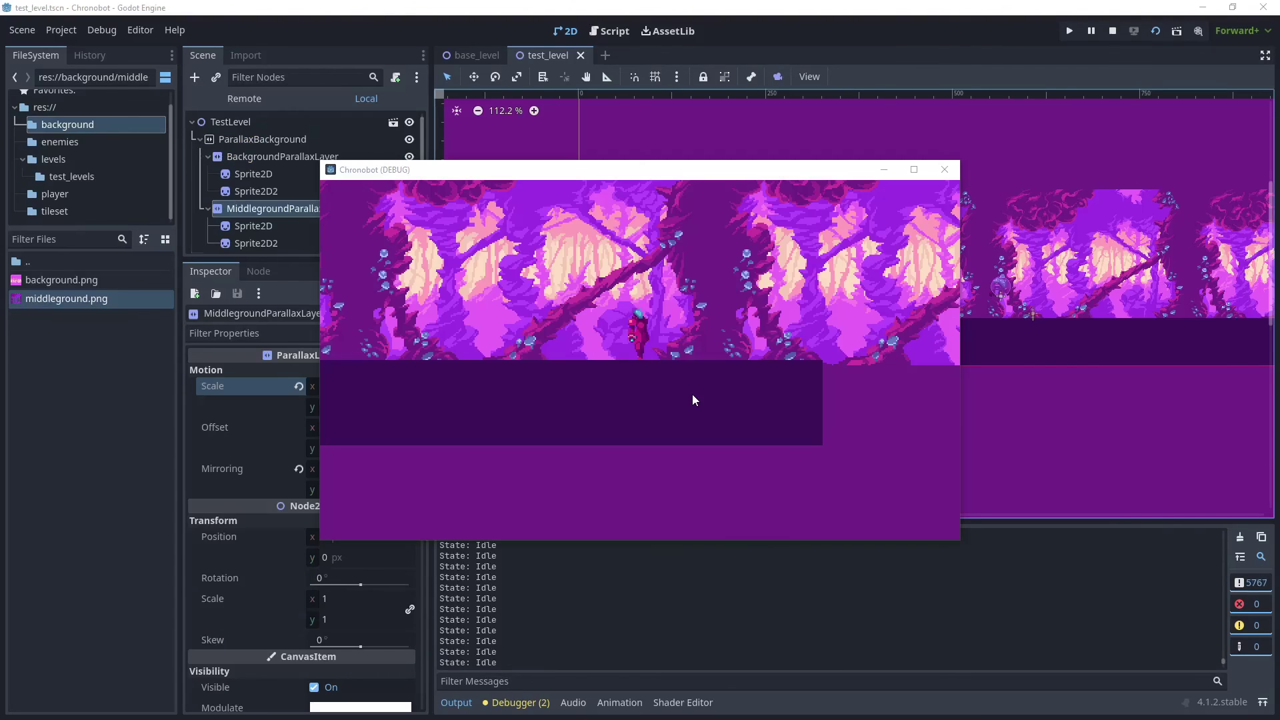